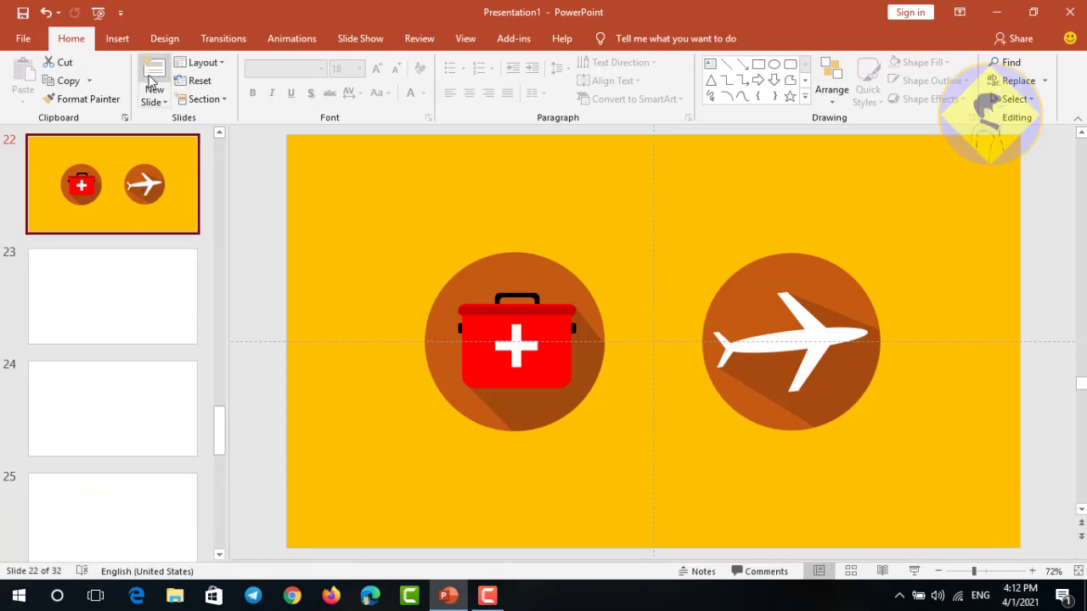
# Review the finished icon slide 22, then open blank slide 23
pyautogui.scroll(-1, 314, 269)
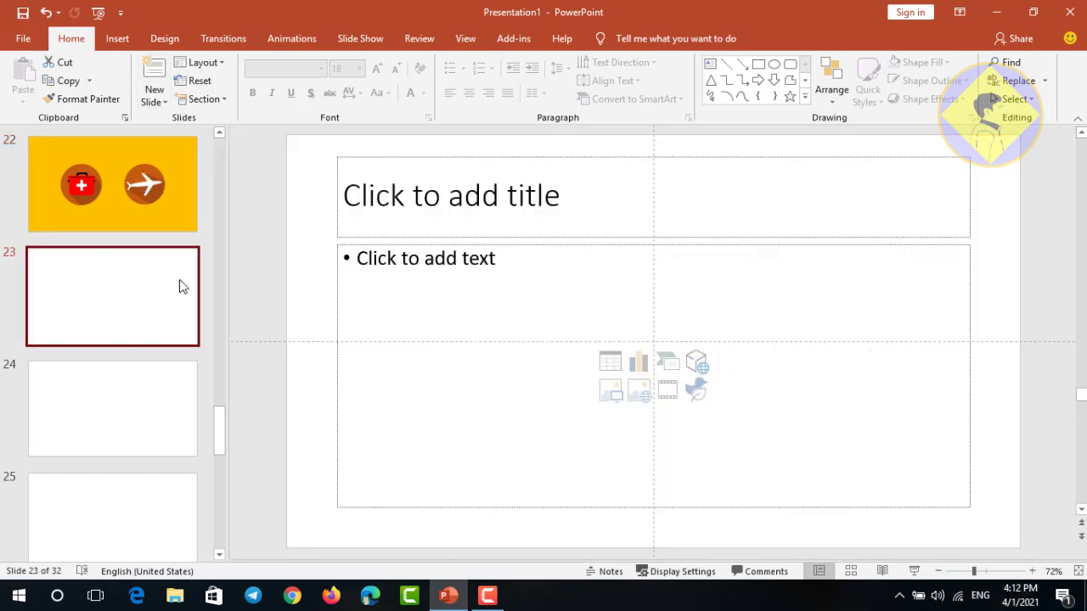
pyautogui.click(152, 194)
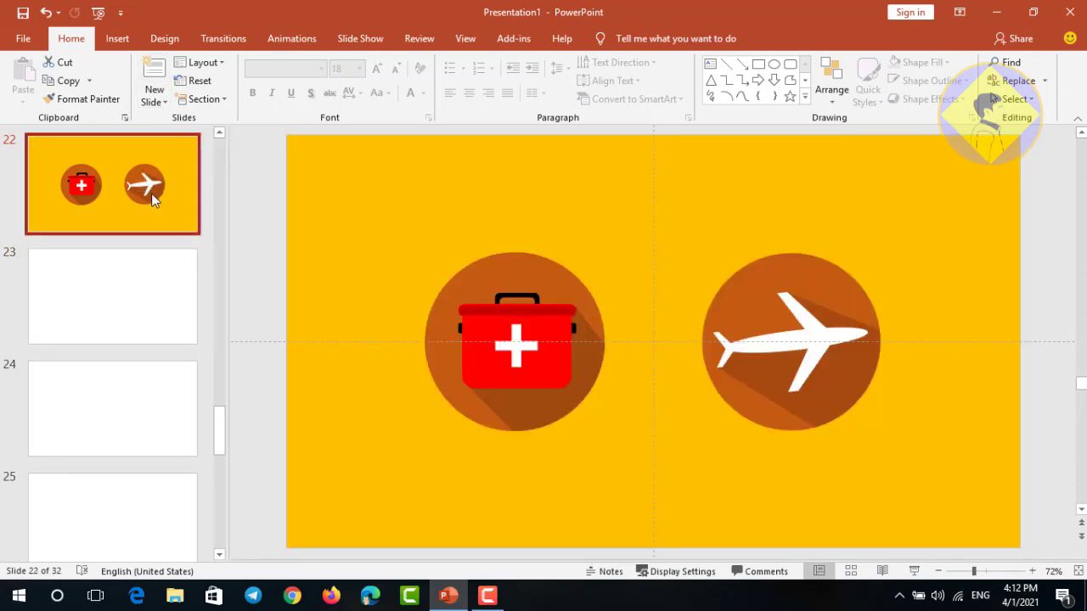
pyautogui.click(370, 226)
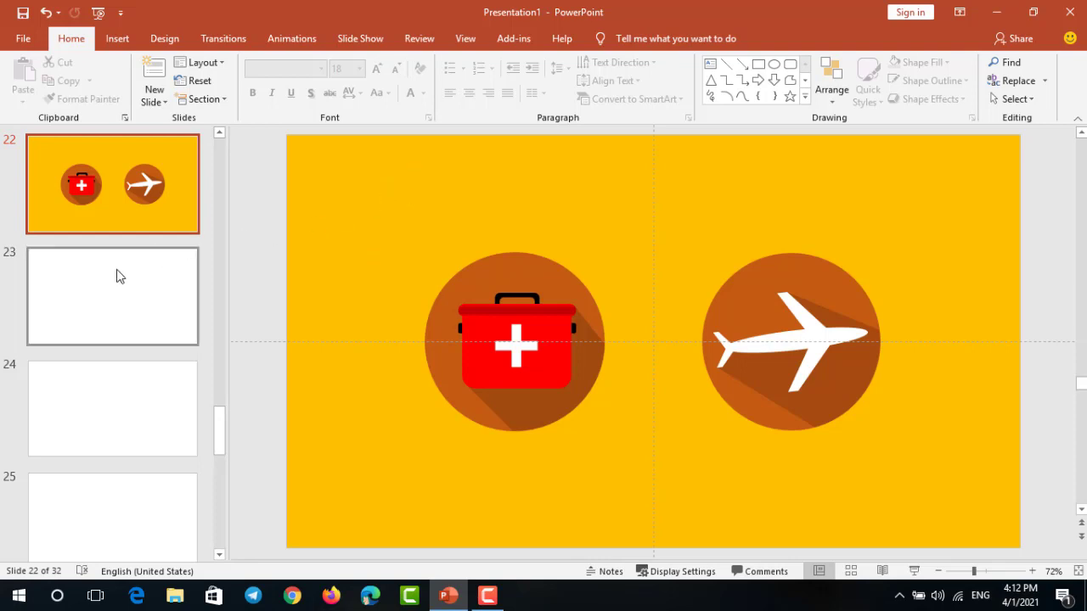
pyautogui.click(114, 293)
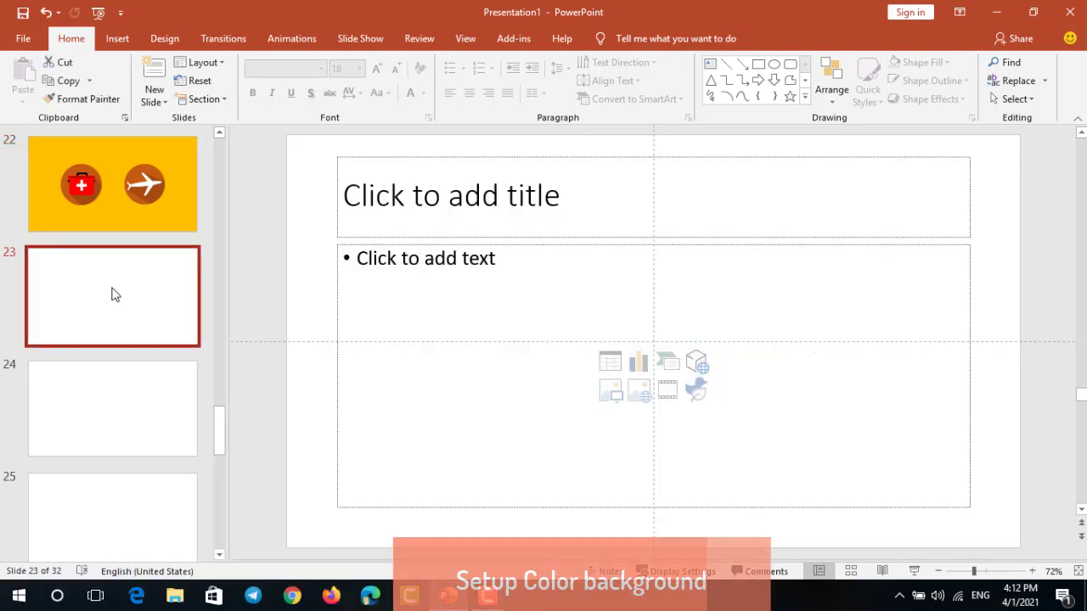
# Give slide 23 a solid gold-yellow background fill
pyautogui.rightClick(113, 290)
pyautogui.click(154, 498)
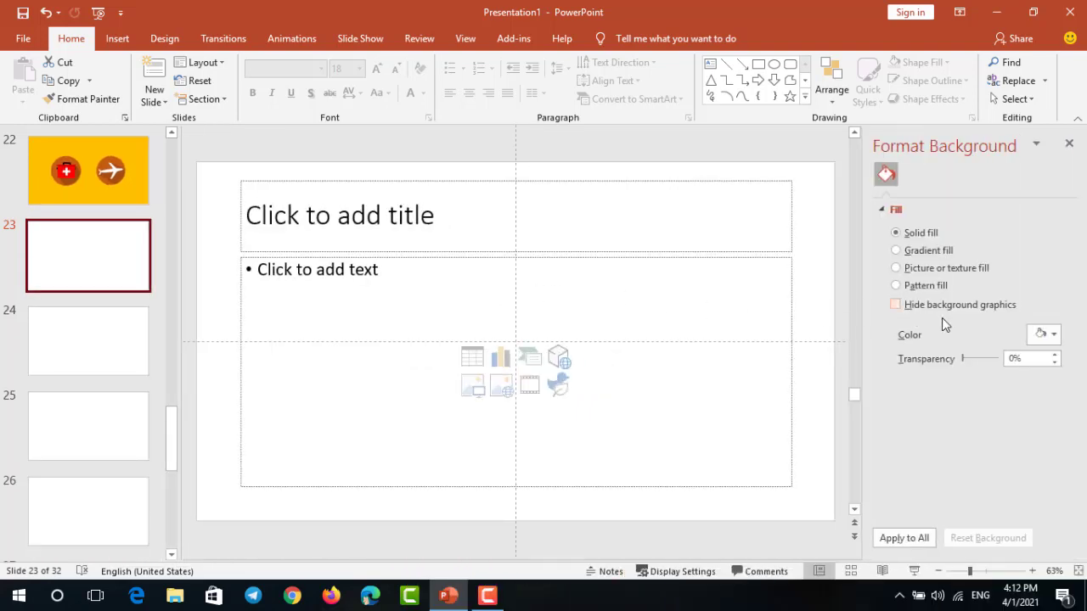
pyautogui.click(1042, 333)
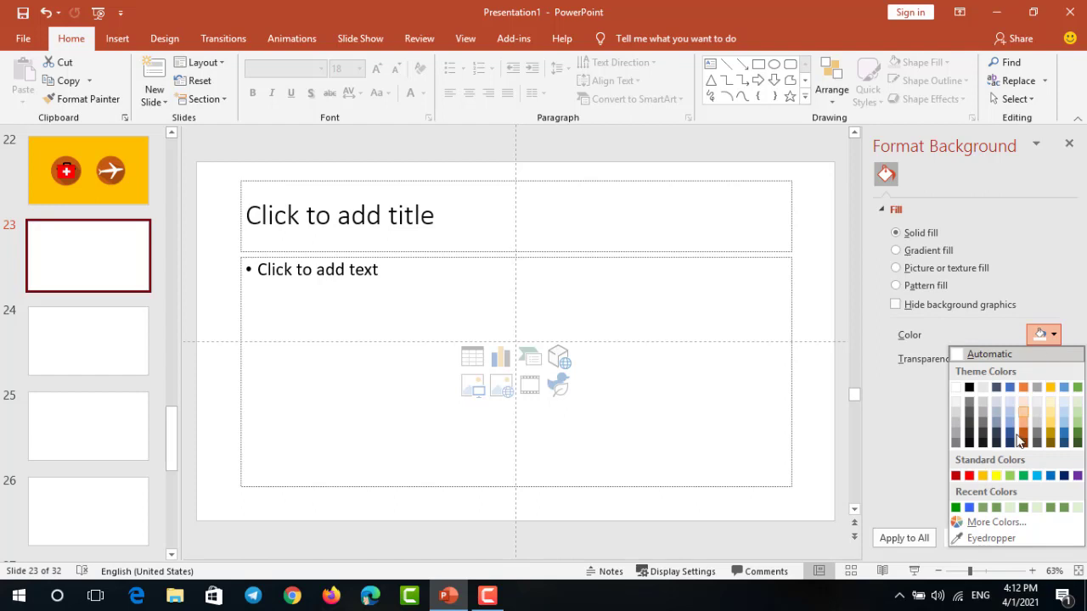
pyautogui.click(985, 474)
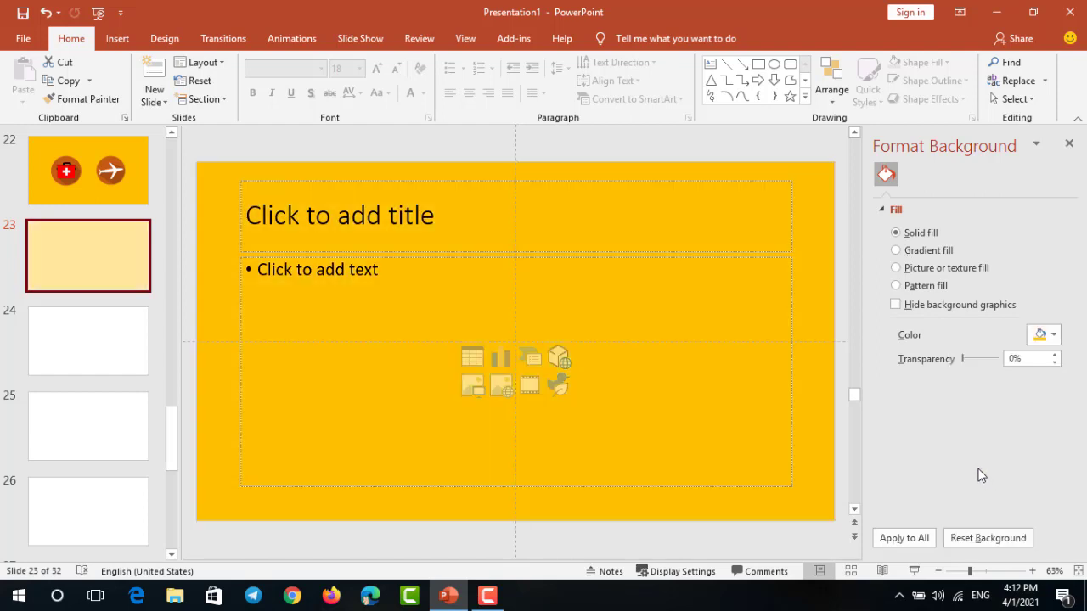
pyautogui.click(1067, 139)
# Compare with reference slide 22, then return to the yellow slide 23
pyautogui.click(513, 255)
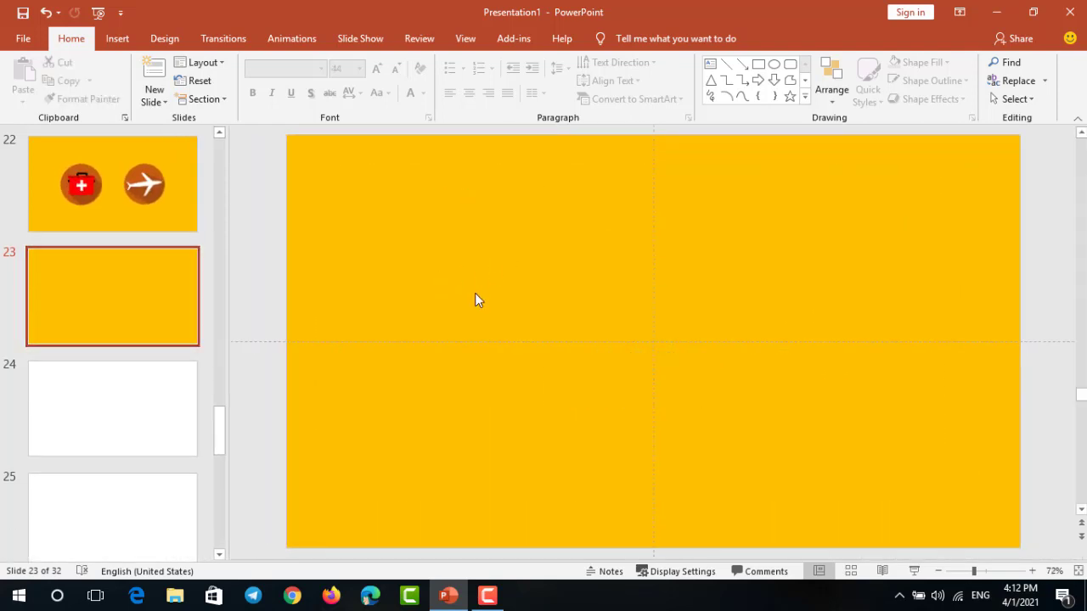
pyautogui.click(156, 283)
pyautogui.press('Up')
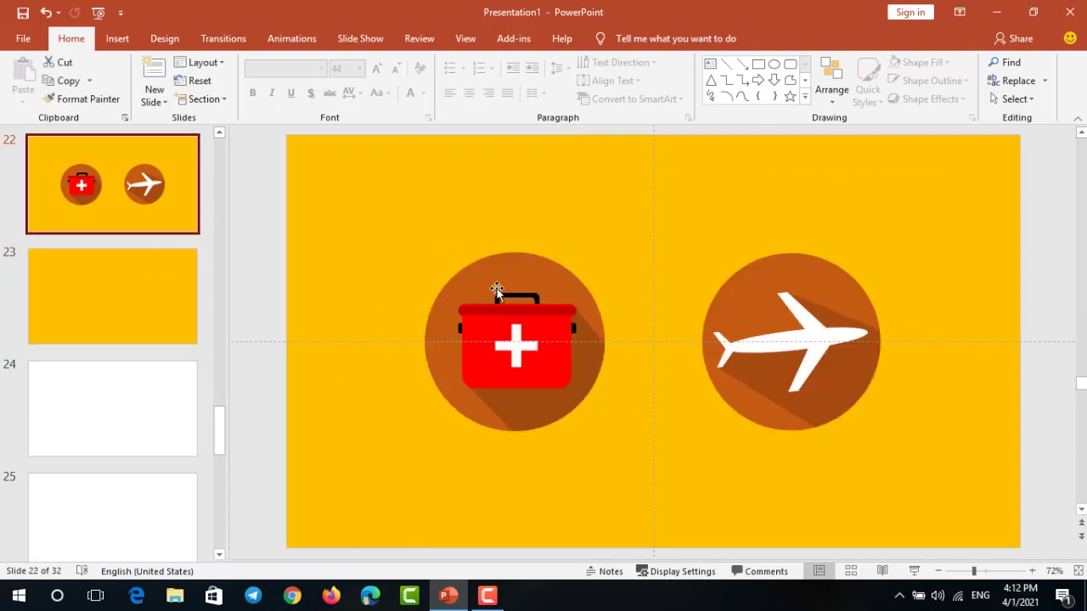
pyautogui.click(148, 286)
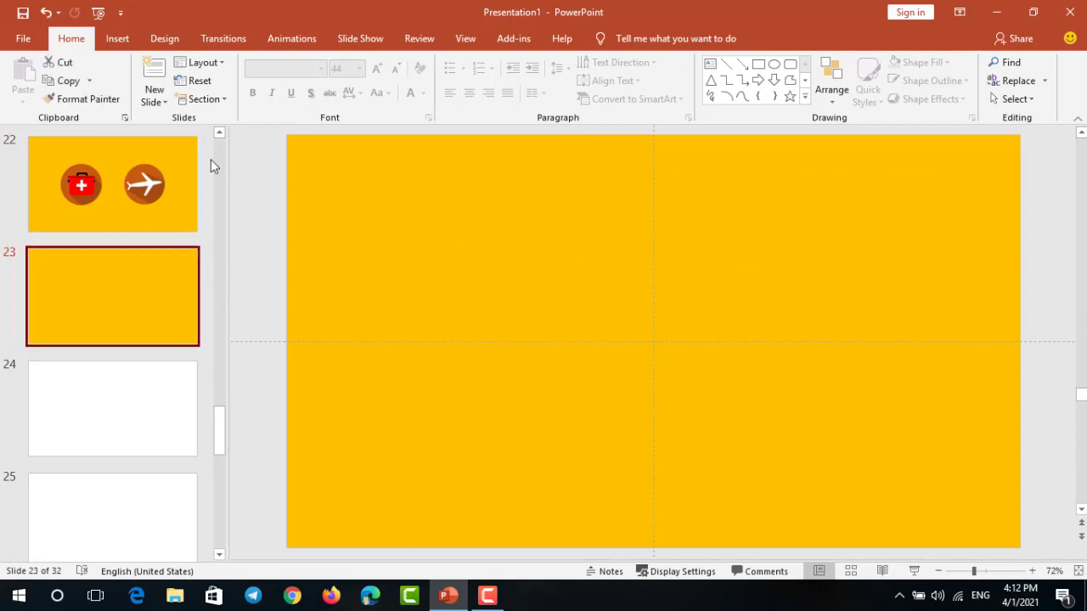
# Draw a blue rounded rectangle on slide 23 for the bag body
pyautogui.click(117, 39)
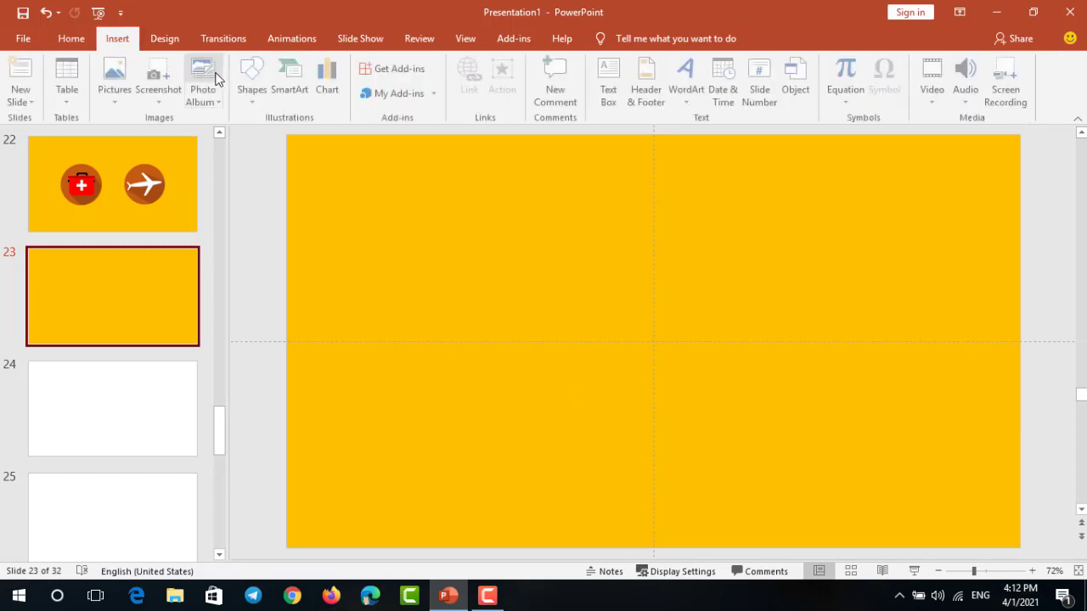
pyautogui.click(254, 100)
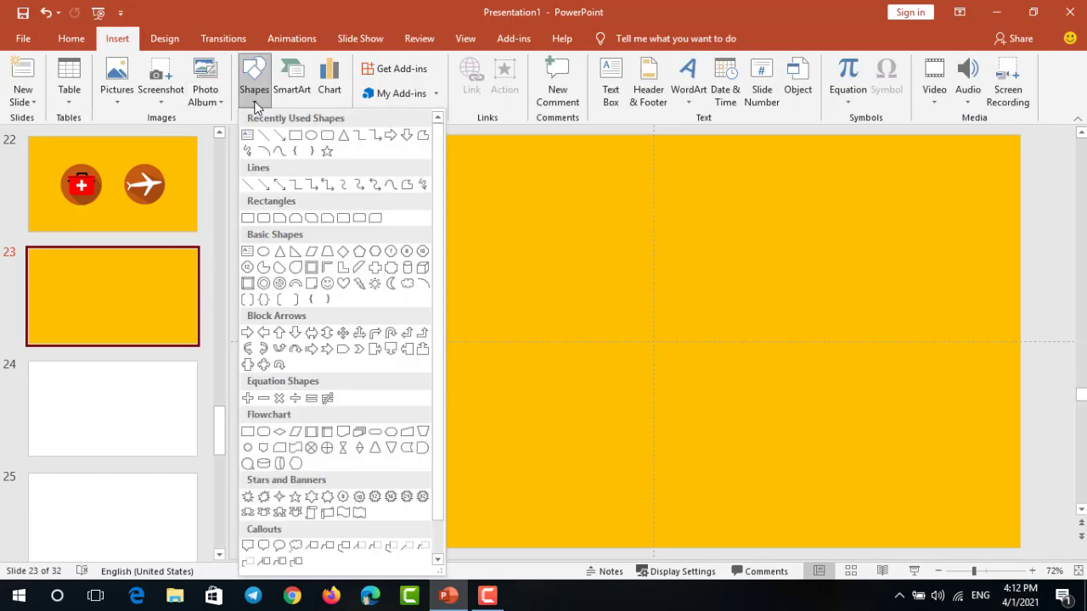
pyautogui.click(327, 141)
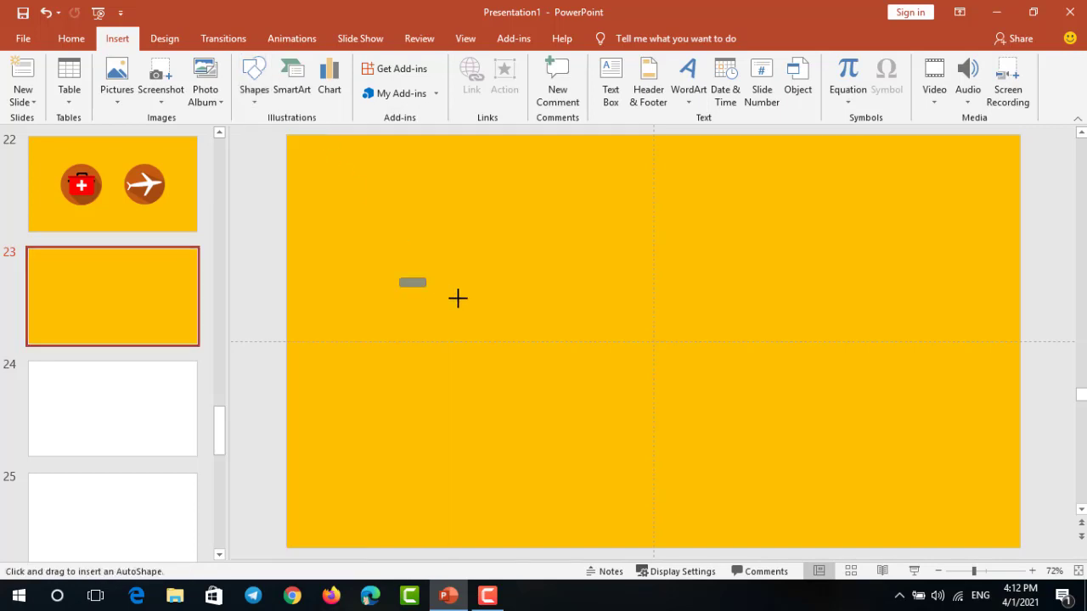
pyautogui.moveTo(400, 280); pyautogui.dragTo(555, 404)
pyautogui.keyDown('ctrl'); pyautogui.scroll(5, 521, 357); pyautogui.keyUp('ctrl')
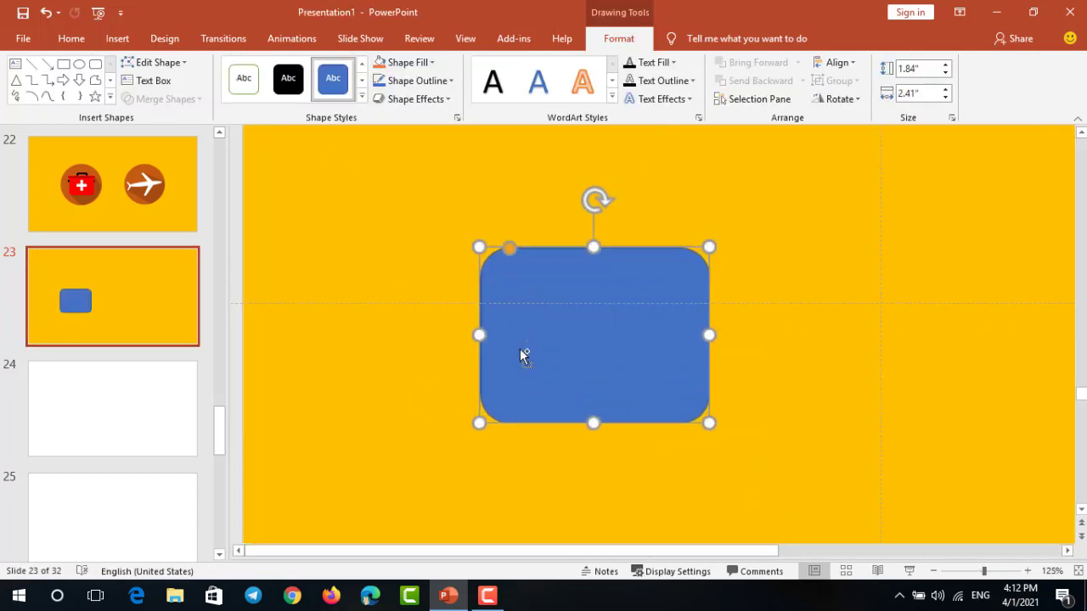
pyautogui.moveTo(612, 279); pyautogui.dragTo(609, 274)
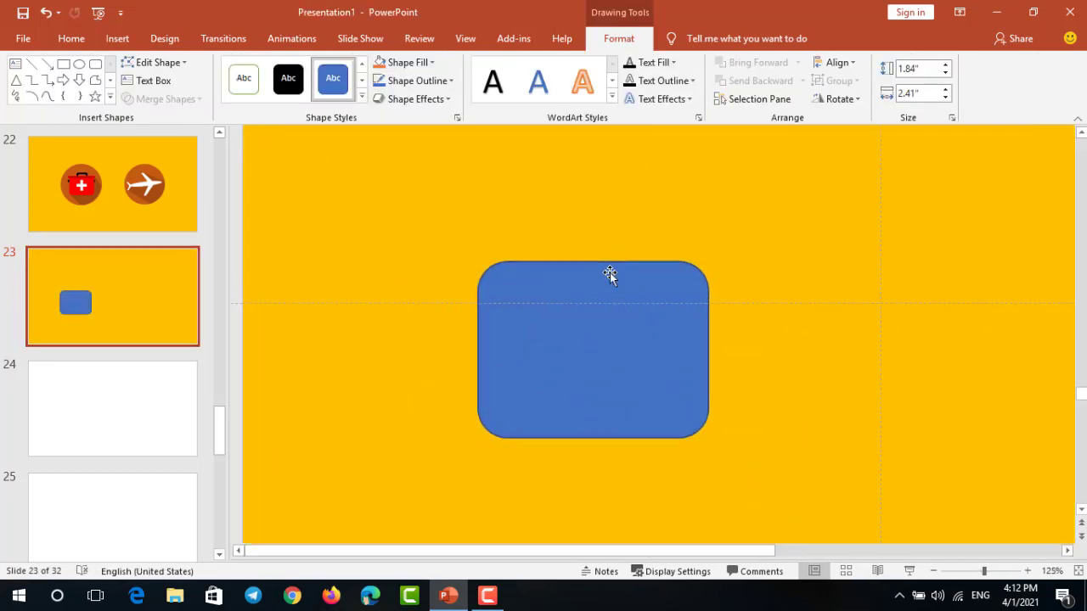
pyautogui.click(670, 151)
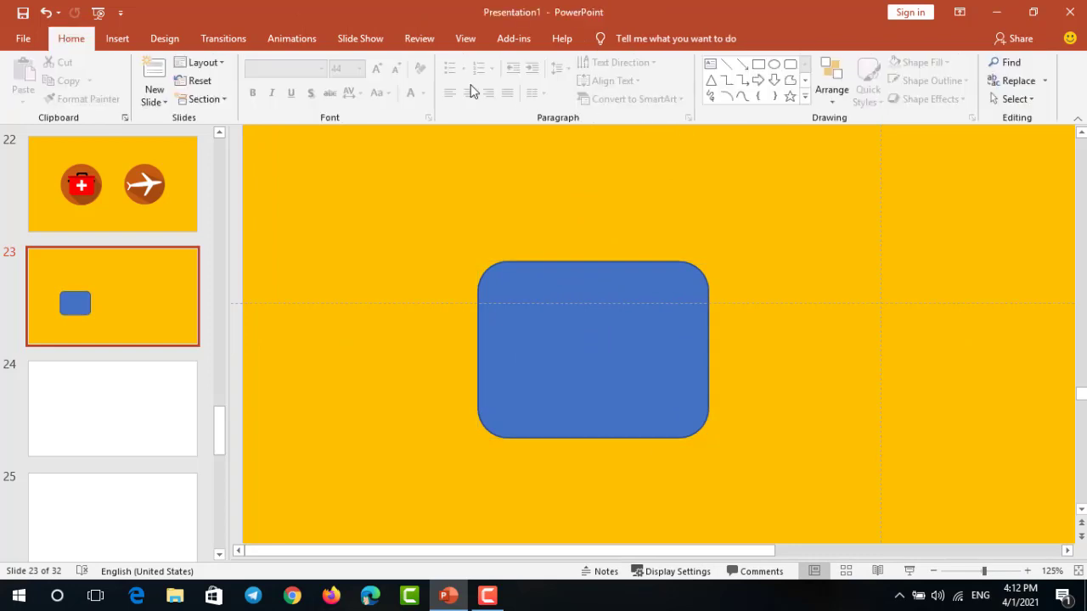
# Draw a wide rectangle across the rounded rectangle's top and fragment the two shapes
pyautogui.click(117, 39)
pyautogui.click(253, 95)
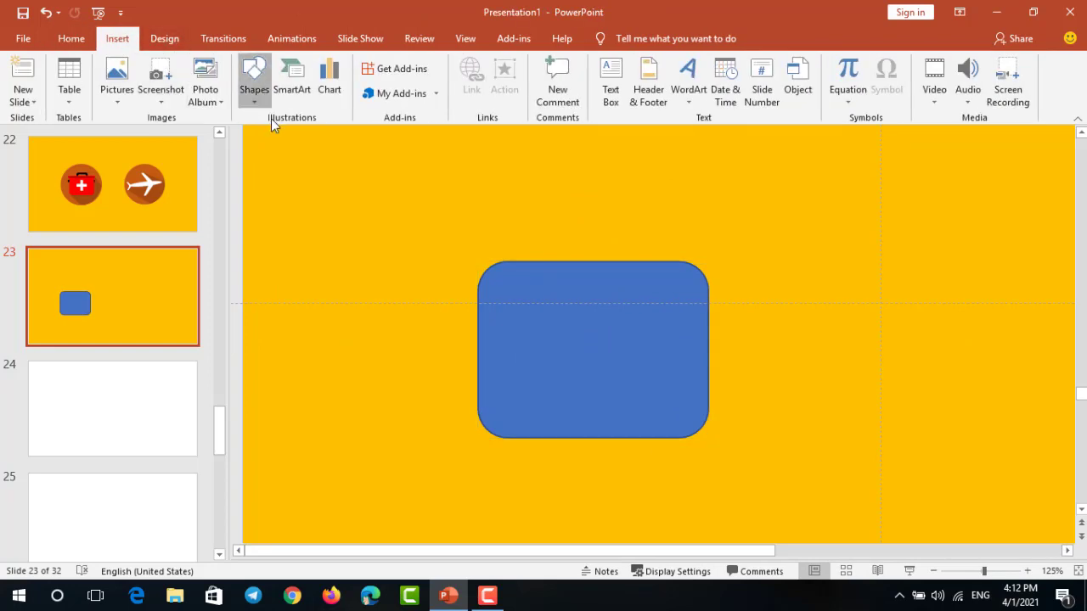
pyautogui.click(295, 137)
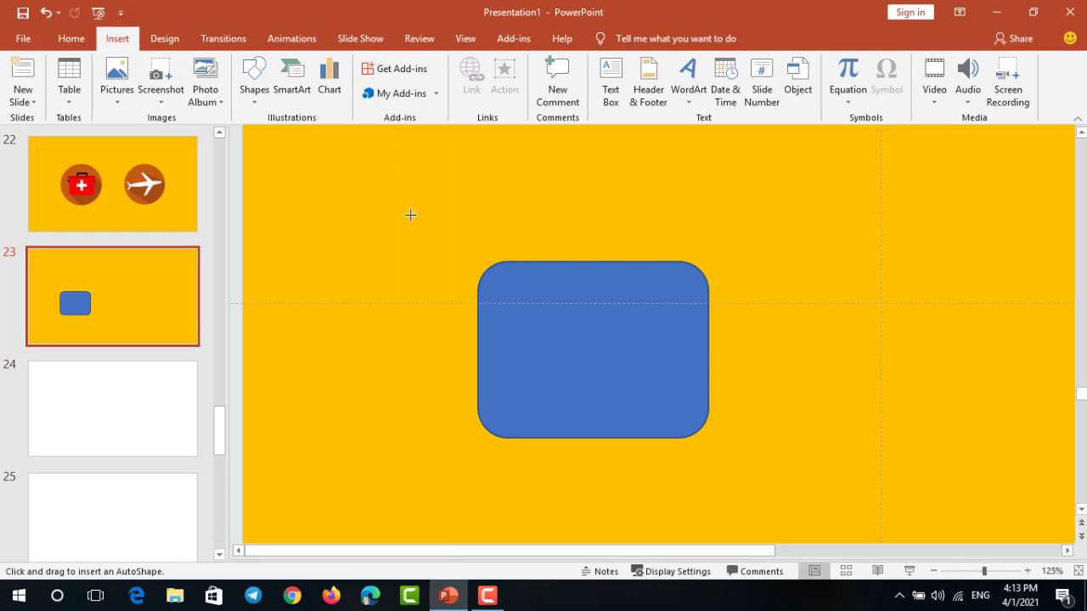
pyautogui.moveTo(410, 215); pyautogui.dragTo(833, 303)
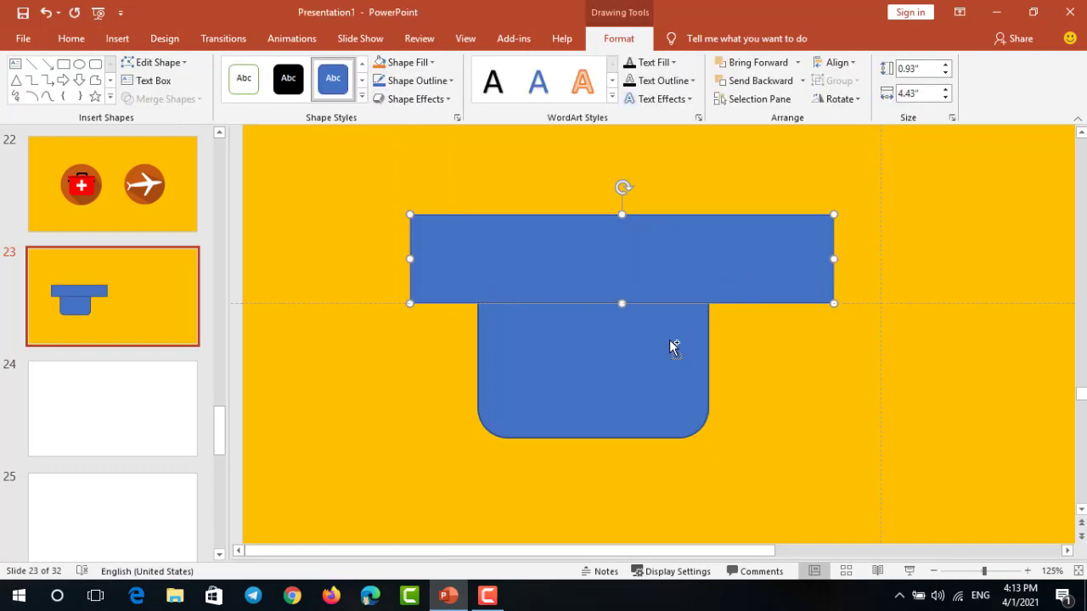
pyautogui.click(665, 342)
pyautogui.keyDown('shift'); pyautogui.click(745, 277); pyautogui.keyUp('shift')
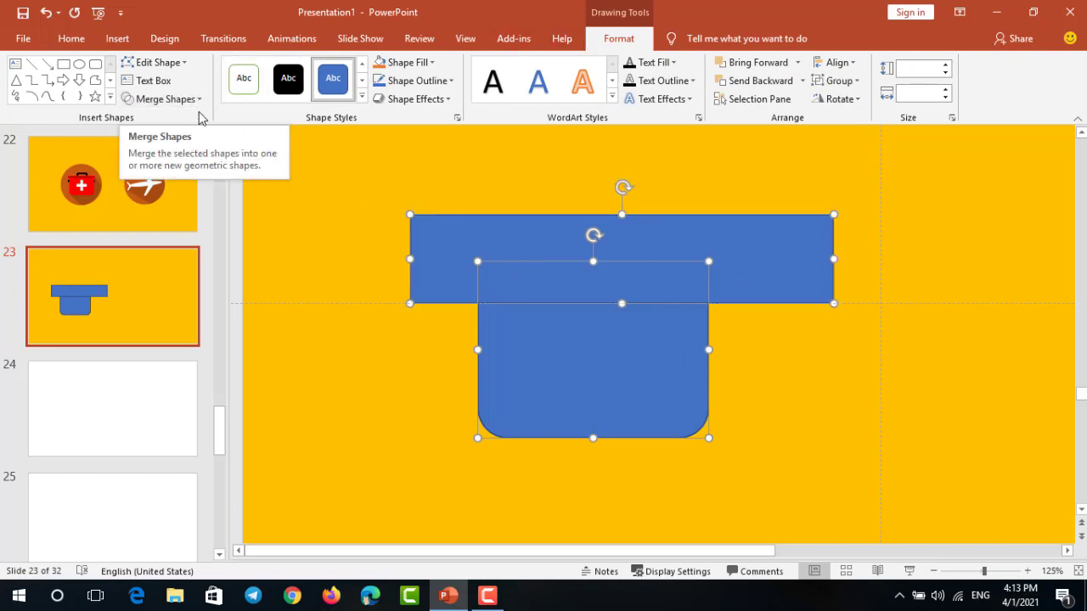
pyautogui.click(199, 100)
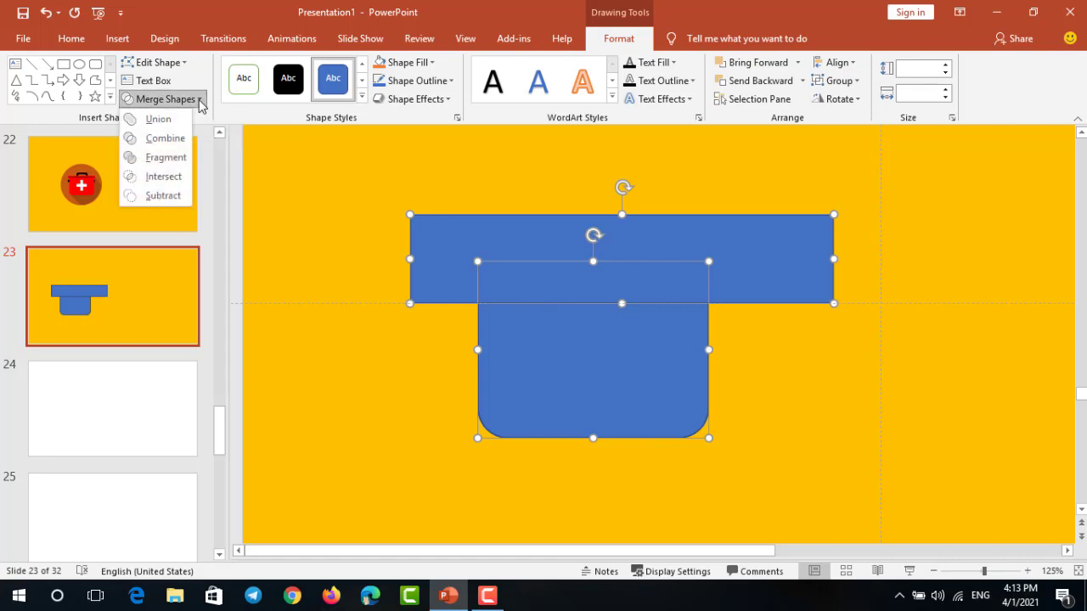
pyautogui.click(163, 158)
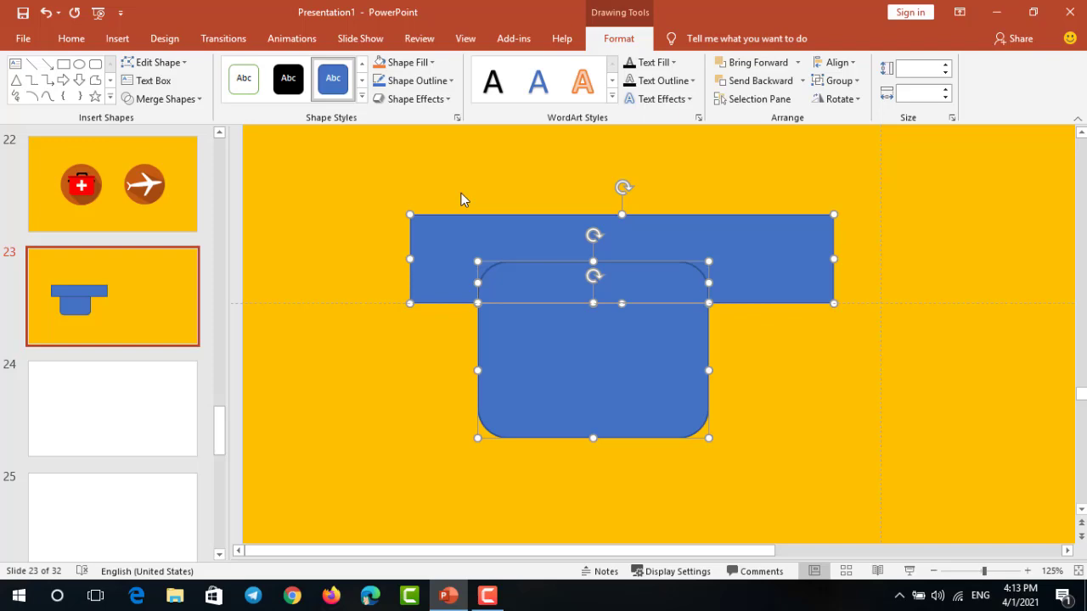
# Delete the top fragments to leave a flat-topped box, then view slide 22
pyautogui.click(857, 218)
pyautogui.click(762, 244)
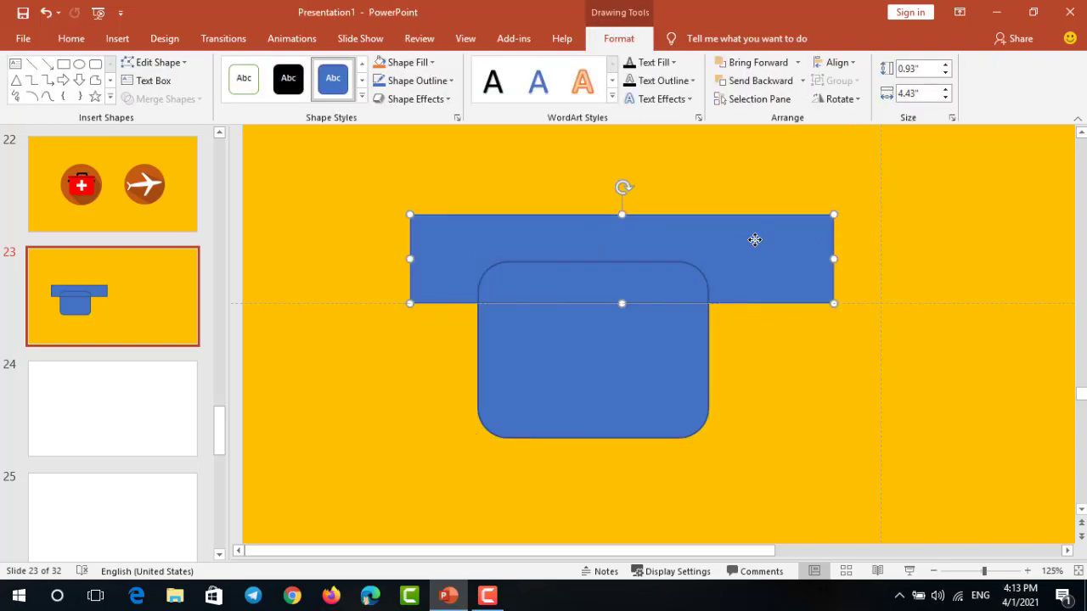
pyautogui.press('Delete')
pyautogui.click(646, 264)
pyautogui.press('Delete')
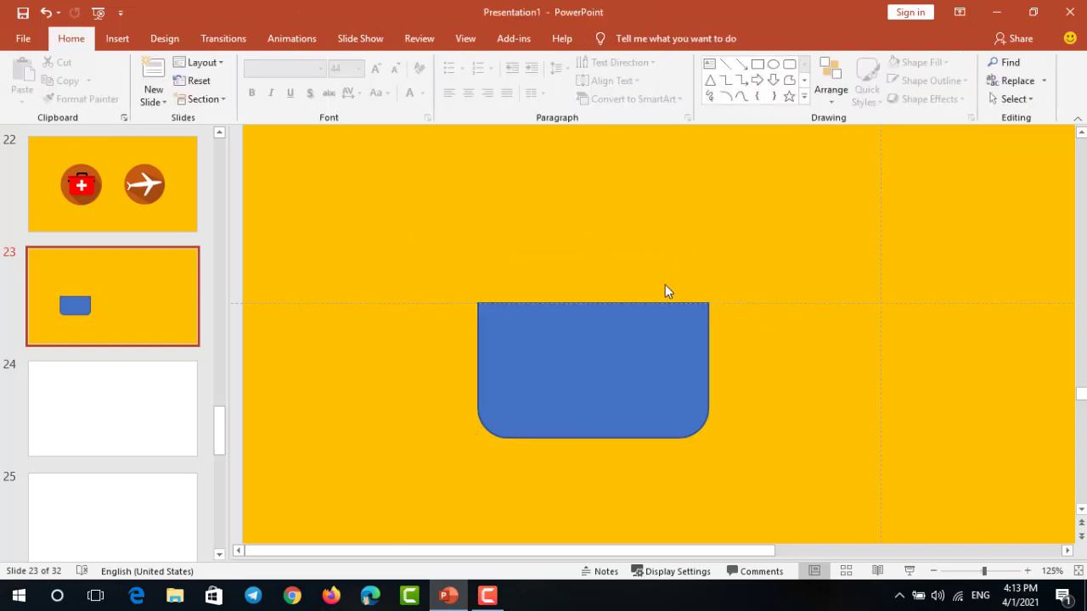
pyautogui.click(640, 326)
pyautogui.click(448, 258)
pyautogui.click(92, 189)
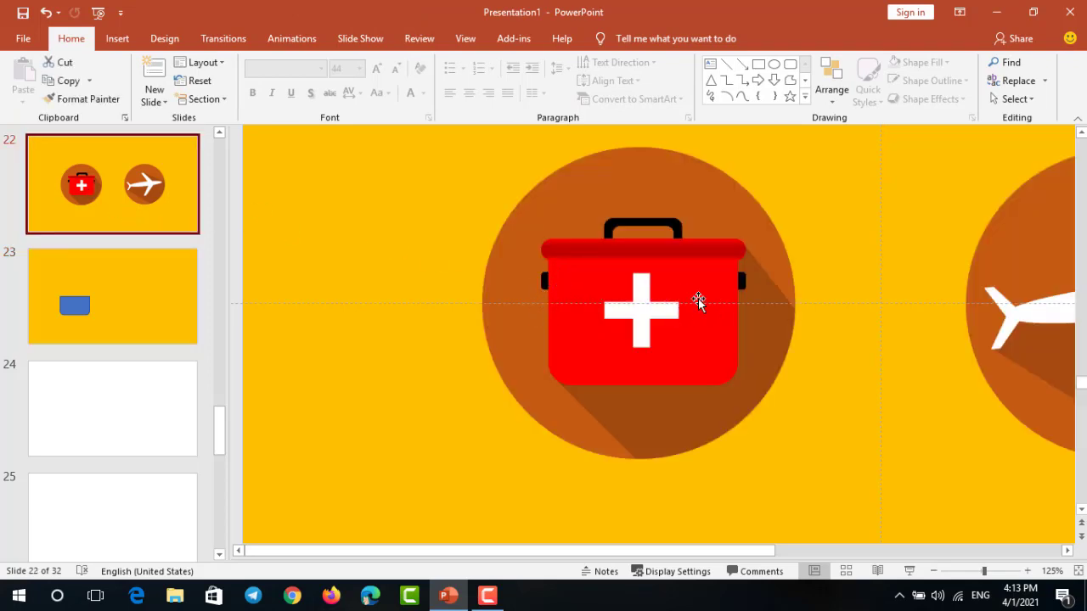
# Draw a small black-filled, black-outlined rectangle on the blue box's left edge
pyautogui.click(131, 273)
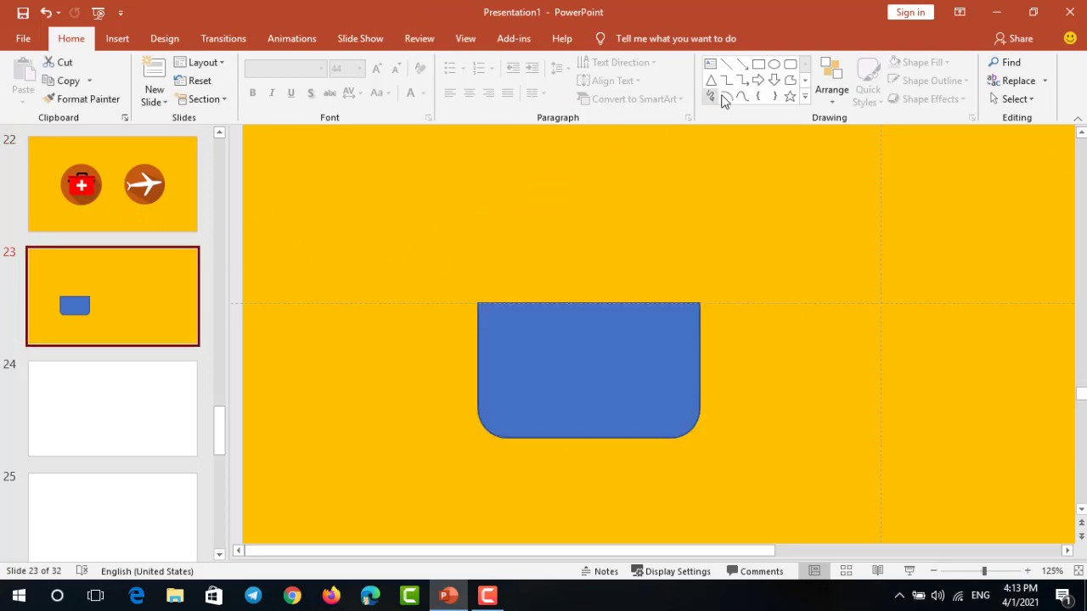
pyautogui.click(761, 70)
pyautogui.moveTo(478, 208); pyautogui.dragTo(505, 225)
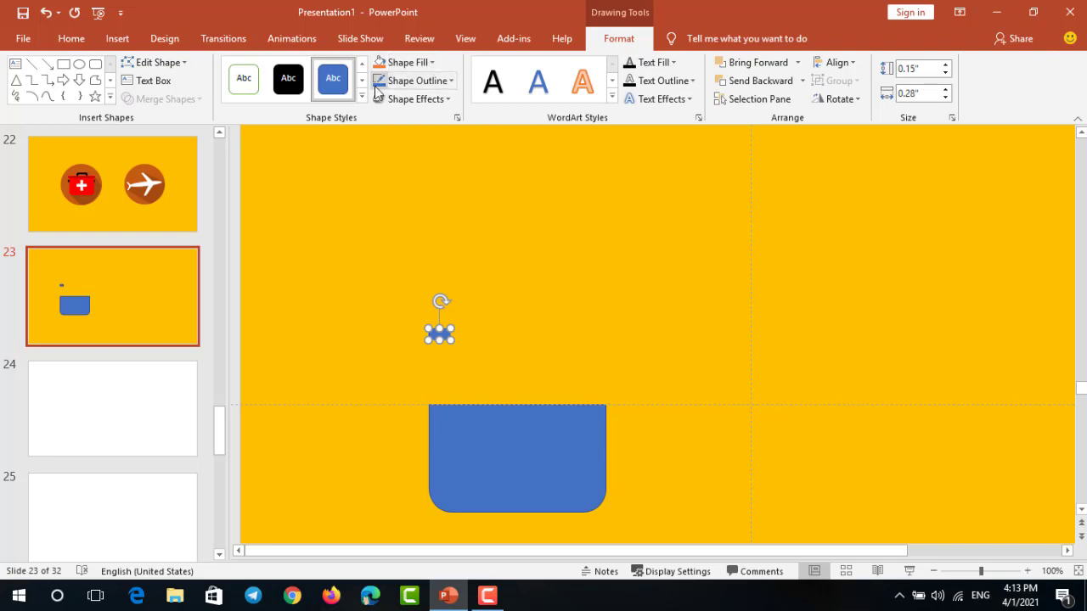
pyautogui.click(411, 64)
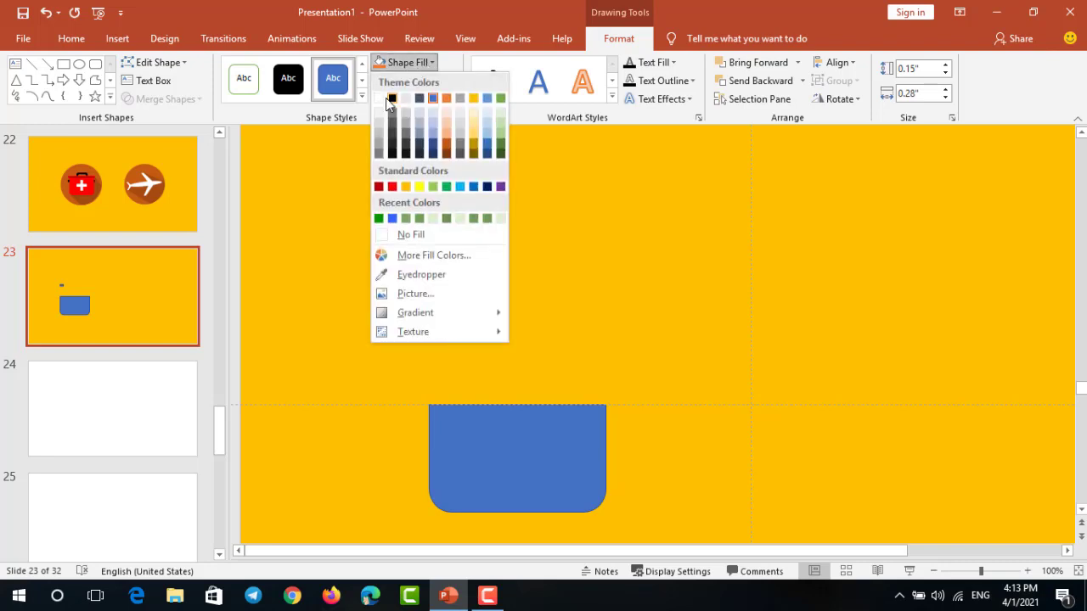
pyautogui.click(391, 98)
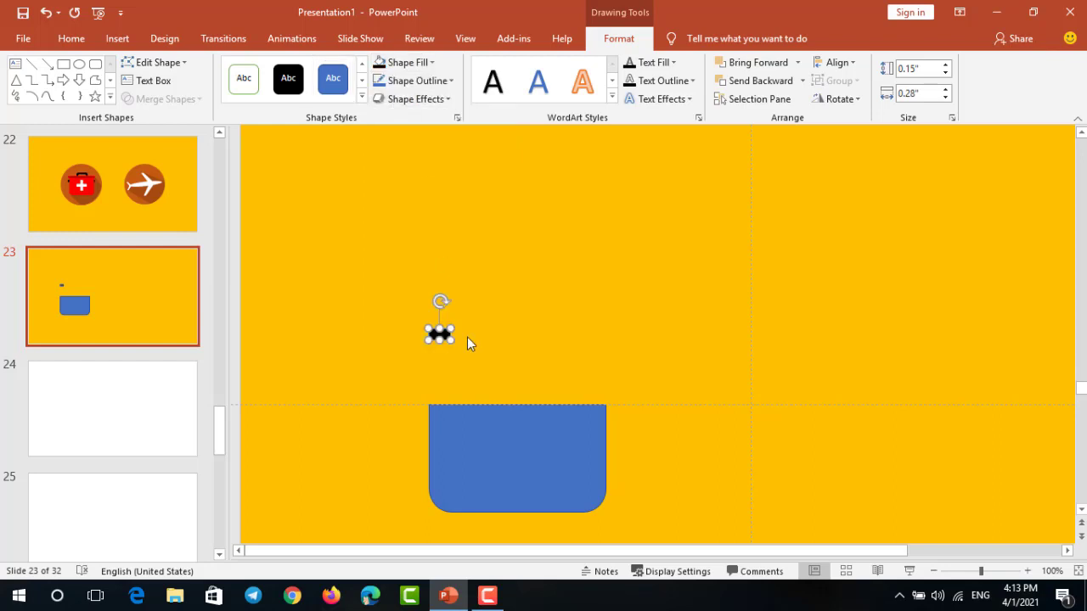
pyautogui.click(451, 80)
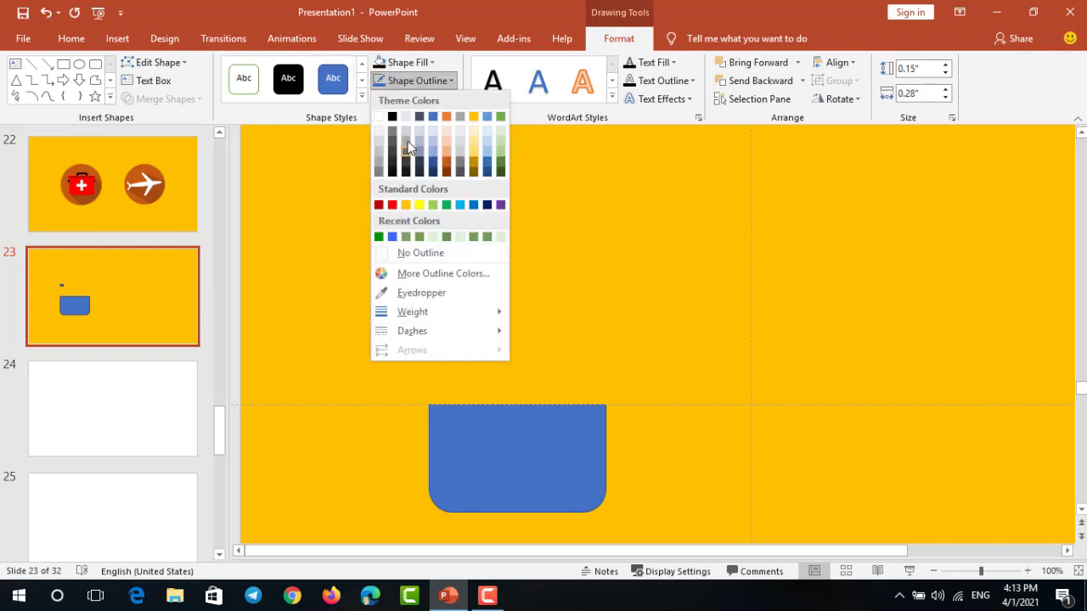
pyautogui.click(392, 117)
pyautogui.moveTo(439, 308); pyautogui.dragTo(439, 332)
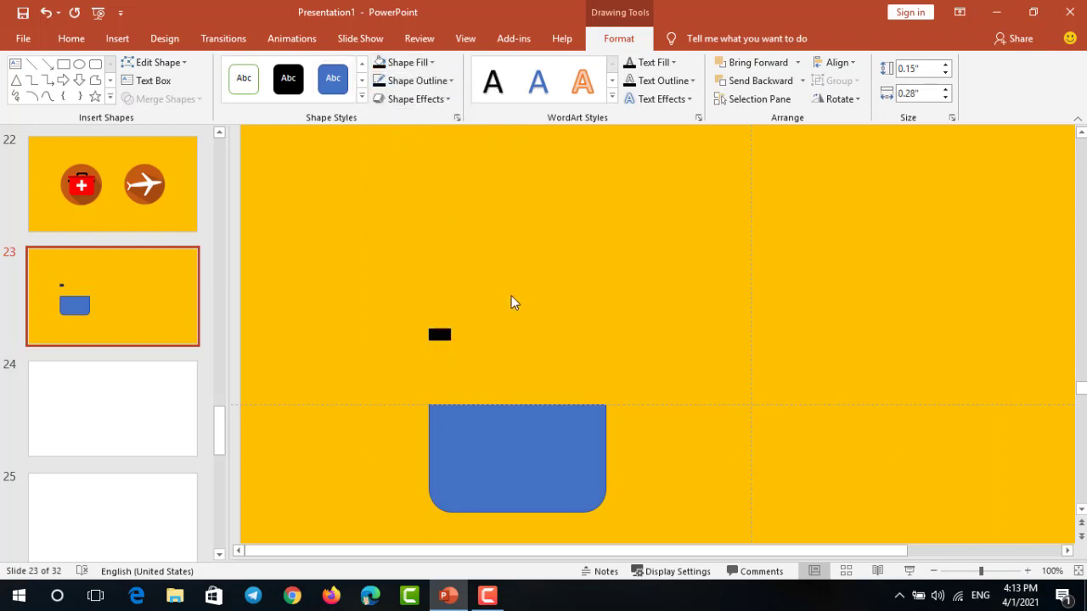
pyautogui.scroll(5, 438, 328)
# Duplicate the black tab onto the box's right edge and adjust the left one
pyautogui.click(625, 334)
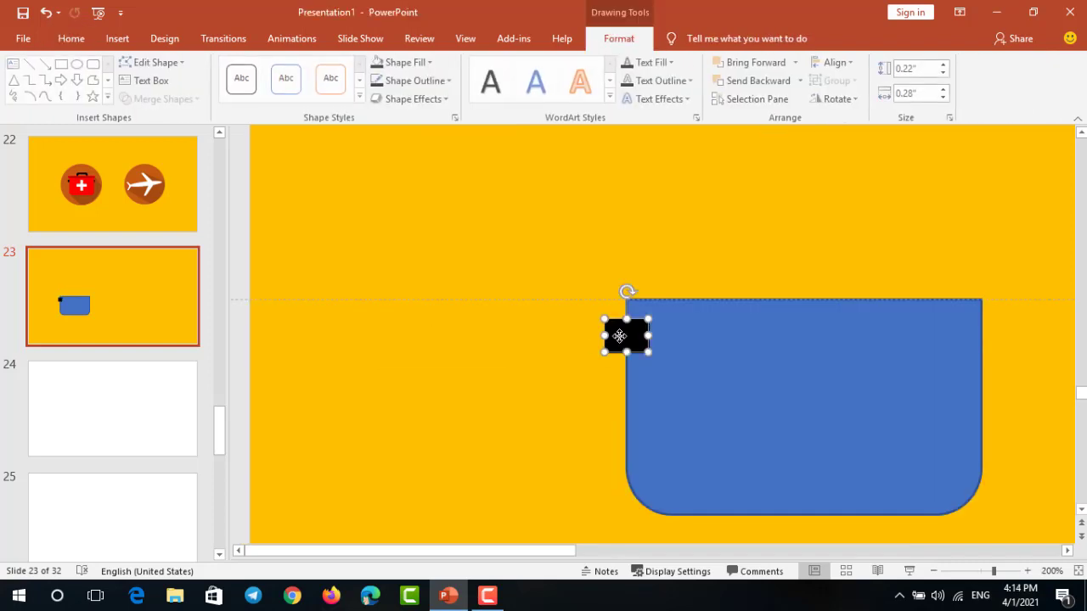
pyautogui.hotkey('ctrl', 'd')
pyautogui.moveTo(667, 354); pyautogui.dragTo(971, 331)
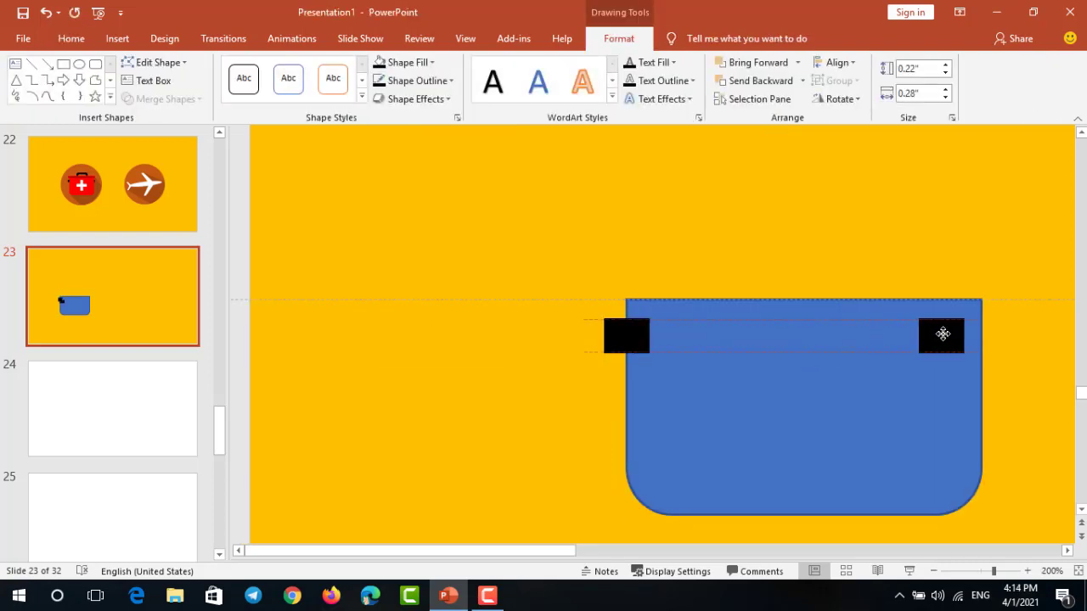
pyautogui.click(635, 339)
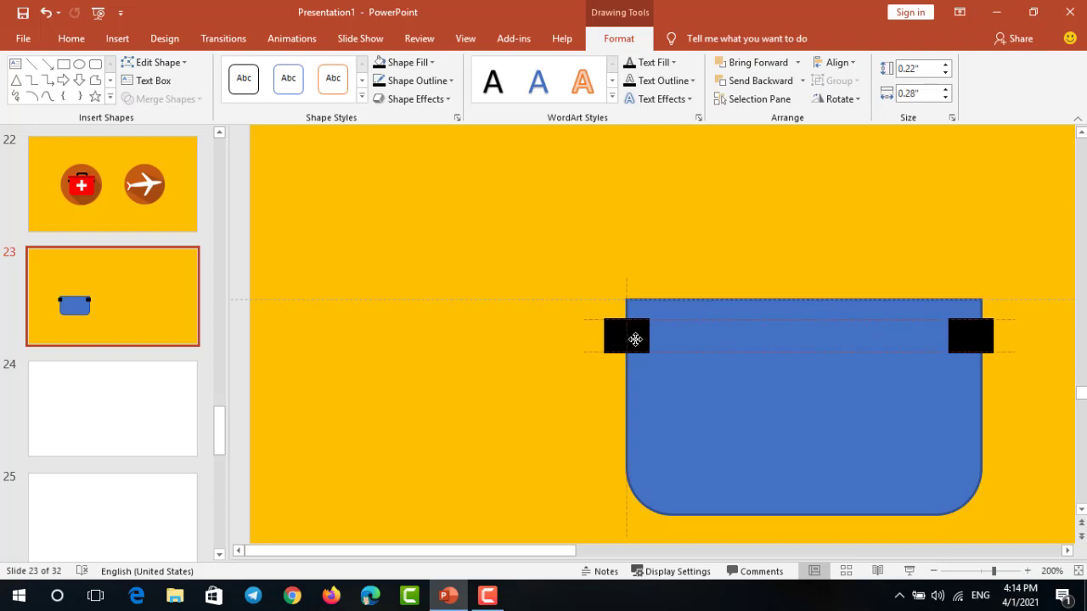
pyautogui.moveTo(637, 338); pyautogui.dragTo(636, 340)
pyautogui.click(489, 333)
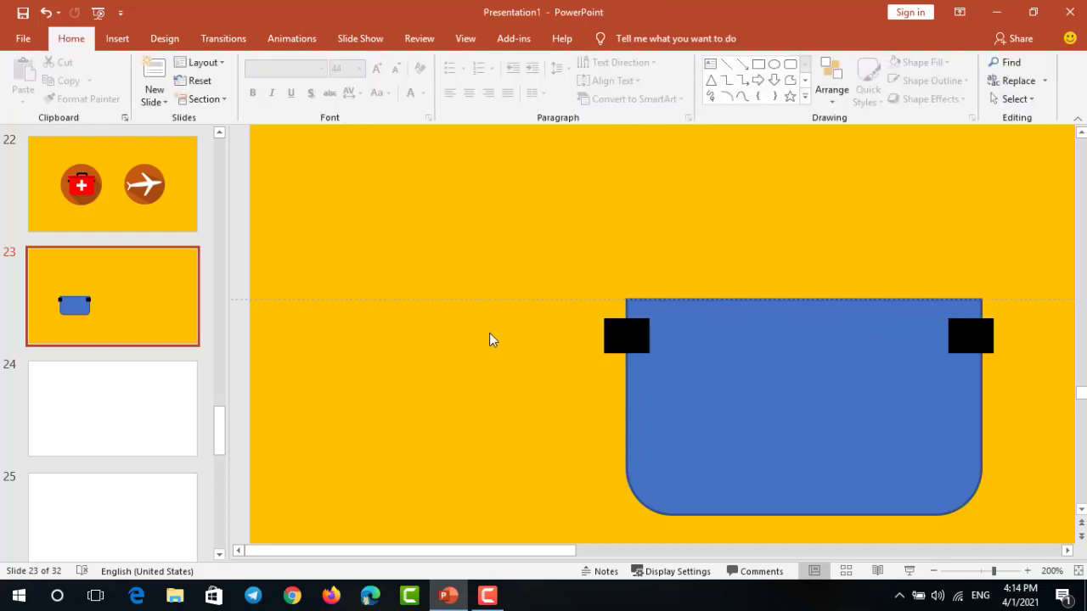
pyautogui.scroll(-5, 489, 333)
# Check slide 22, then draw a rounded rectangle above the box for the lid
pyautogui.click(135, 197)
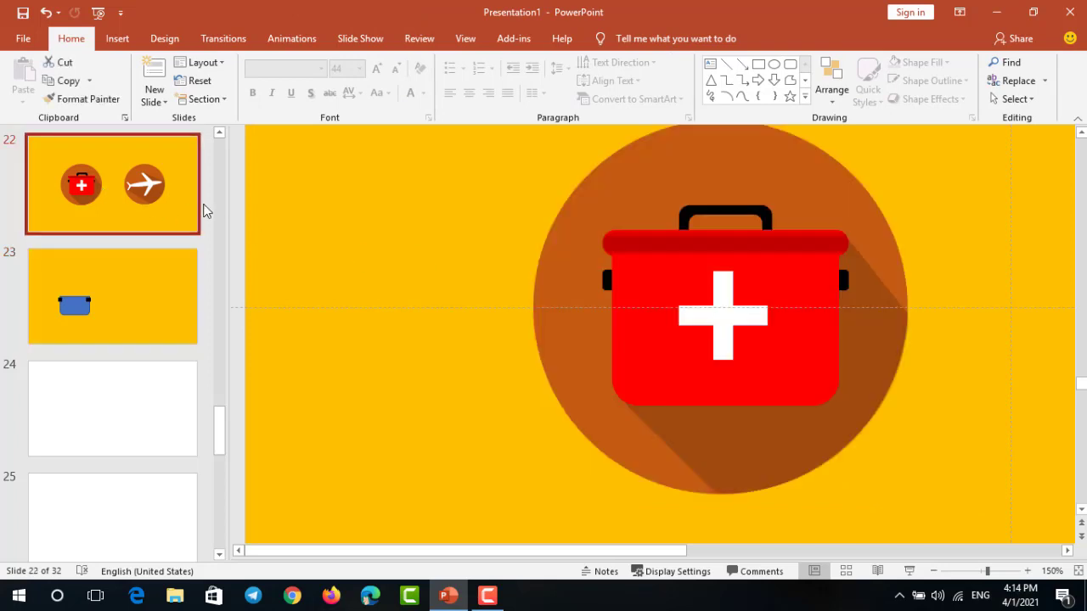
pyautogui.click(117, 265)
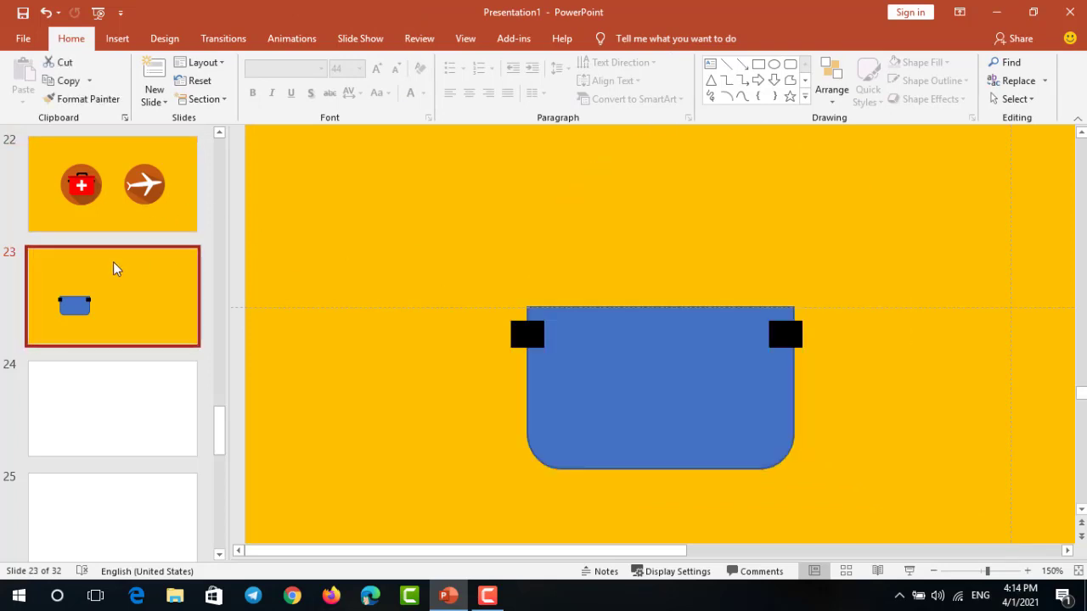
pyautogui.click(117, 38)
pyautogui.click(254, 85)
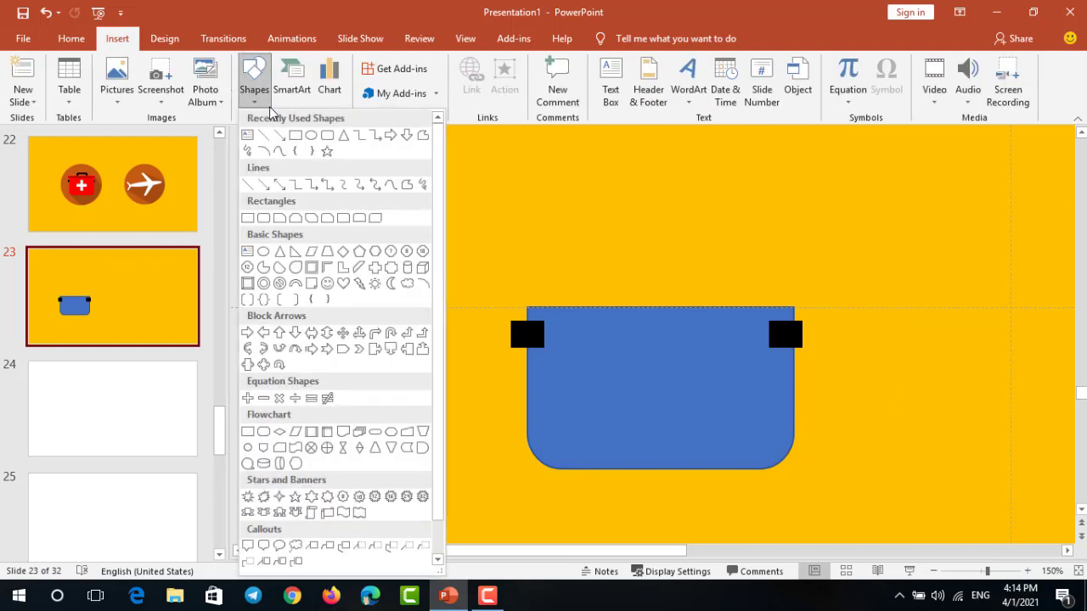
pyautogui.click(327, 136)
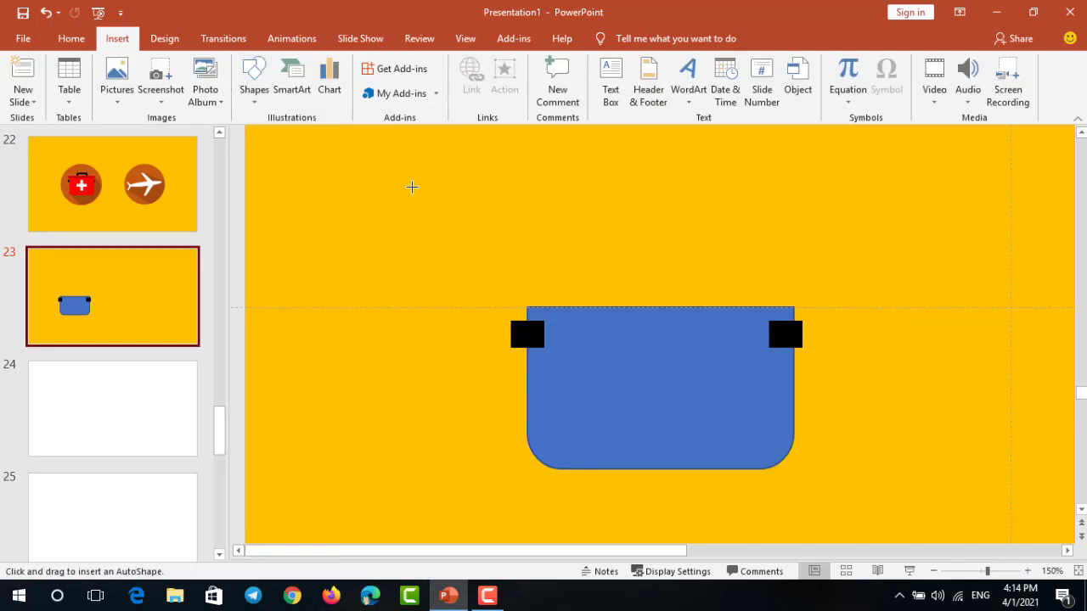
pyautogui.moveTo(465, 238)
pyautogui.mouseDown()
pyautogui.moveTo(699, 263)
pyautogui.moveTo(746, 288)
pyautogui.moveTo(739, 304)
pyautogui.mouseUp()
# Widen the lid past the box edges and position it on top of the box
pyautogui.scroll(5, 642, 314)
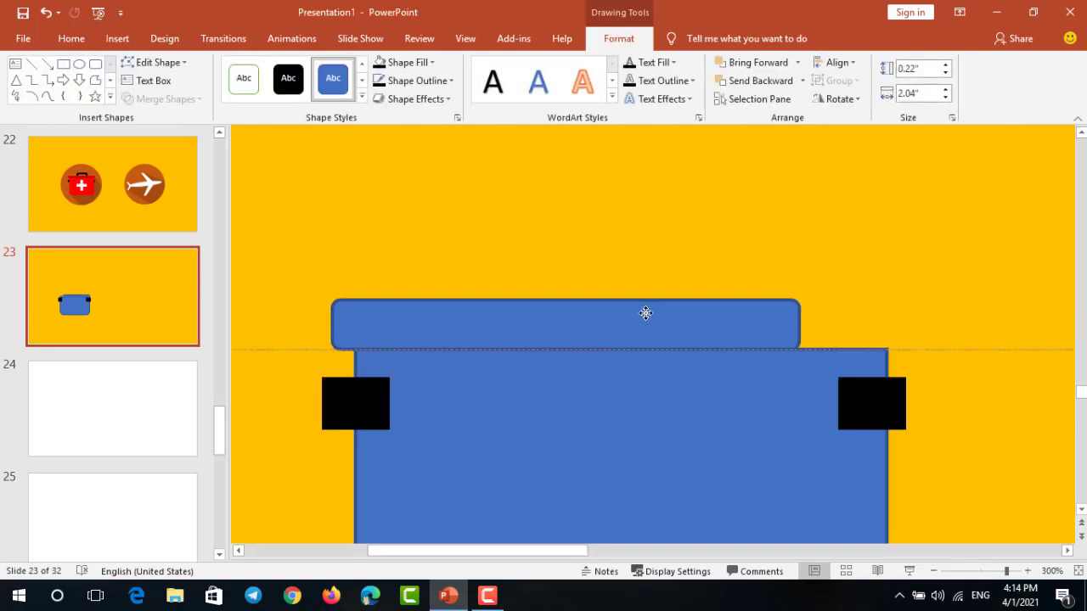
pyautogui.click(641, 313)
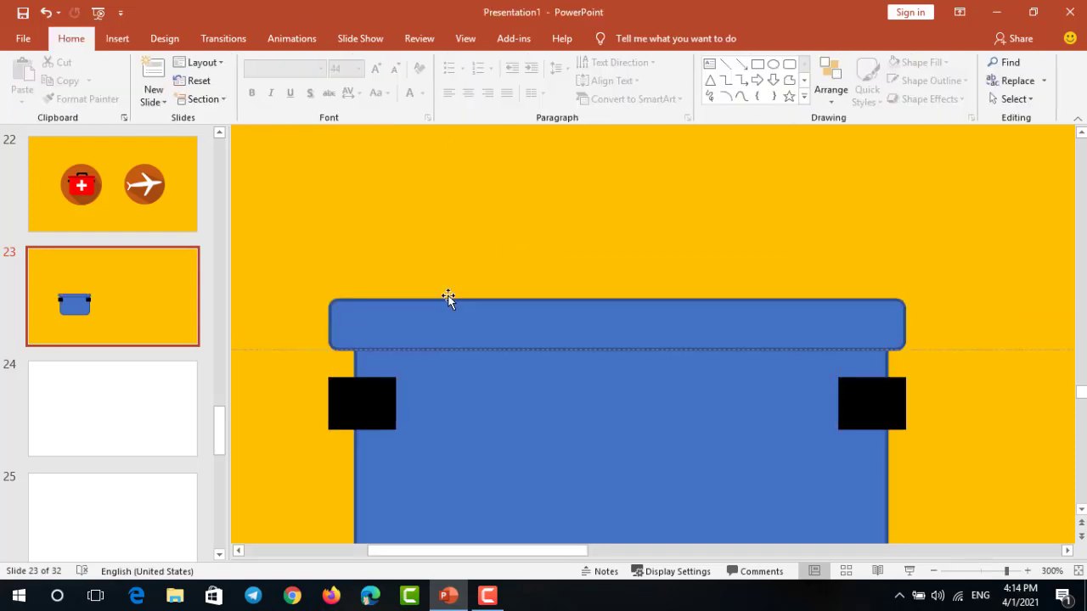
pyautogui.doubleClick(442, 304)
pyautogui.moveTo(340, 299); pyautogui.dragTo(347, 304)
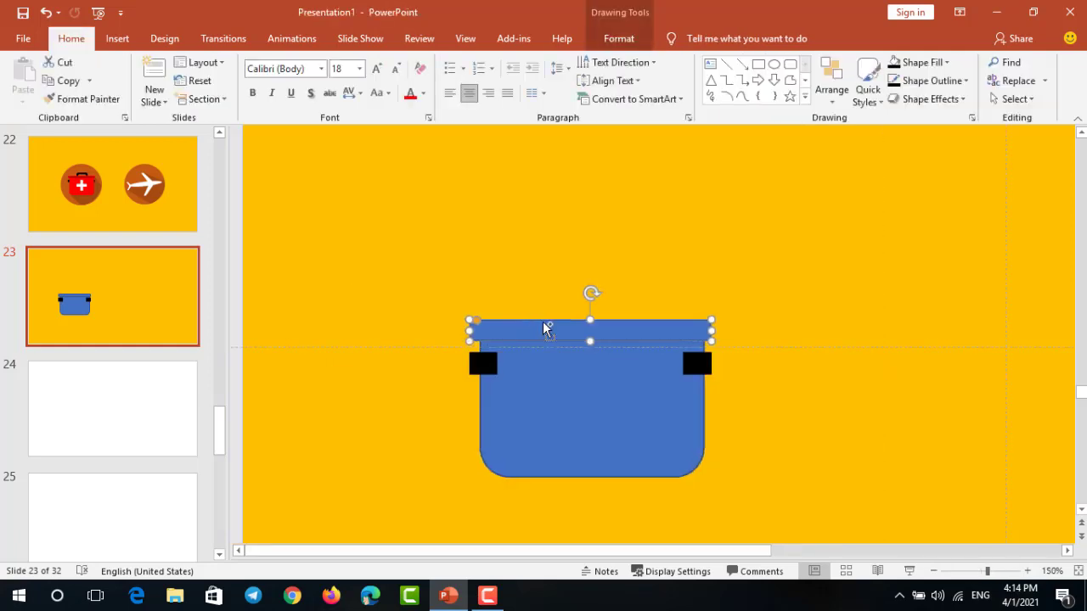
pyautogui.moveTo(654, 316); pyautogui.dragTo(650, 313)
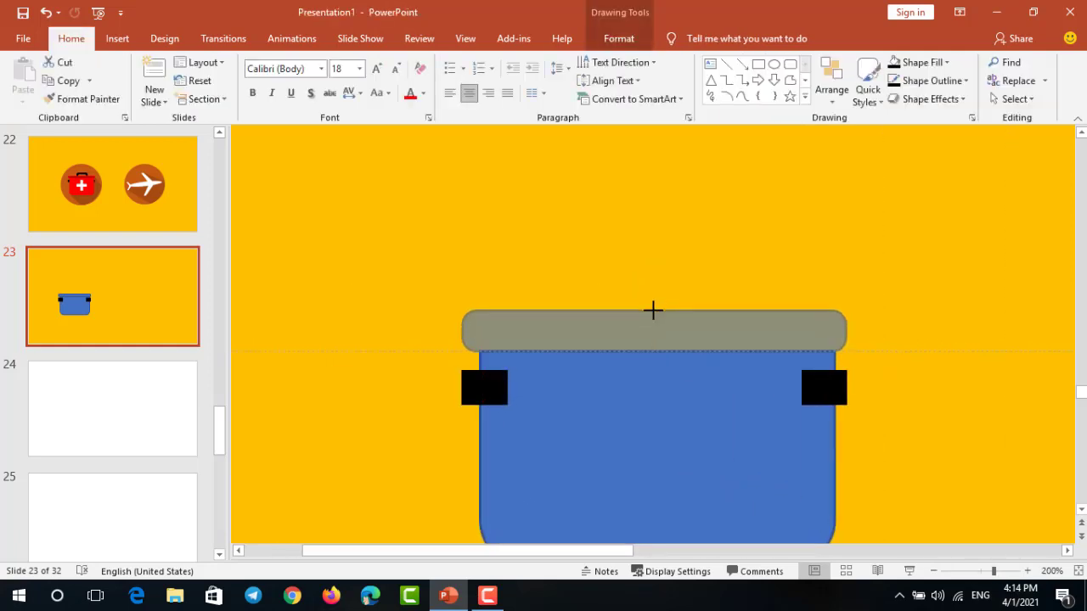
pyautogui.keyDown('ctrl'); pyautogui.scroll(-3, 594, 373); pyautogui.keyUp('ctrl')
pyautogui.click(594, 376)
pyautogui.click(701, 304)
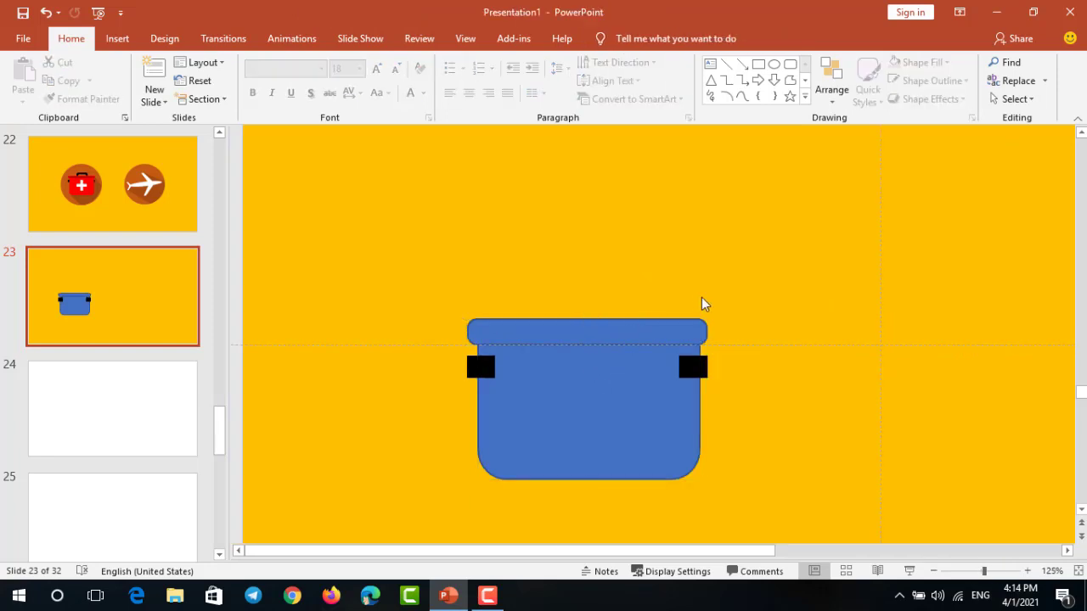
pyautogui.click(663, 327)
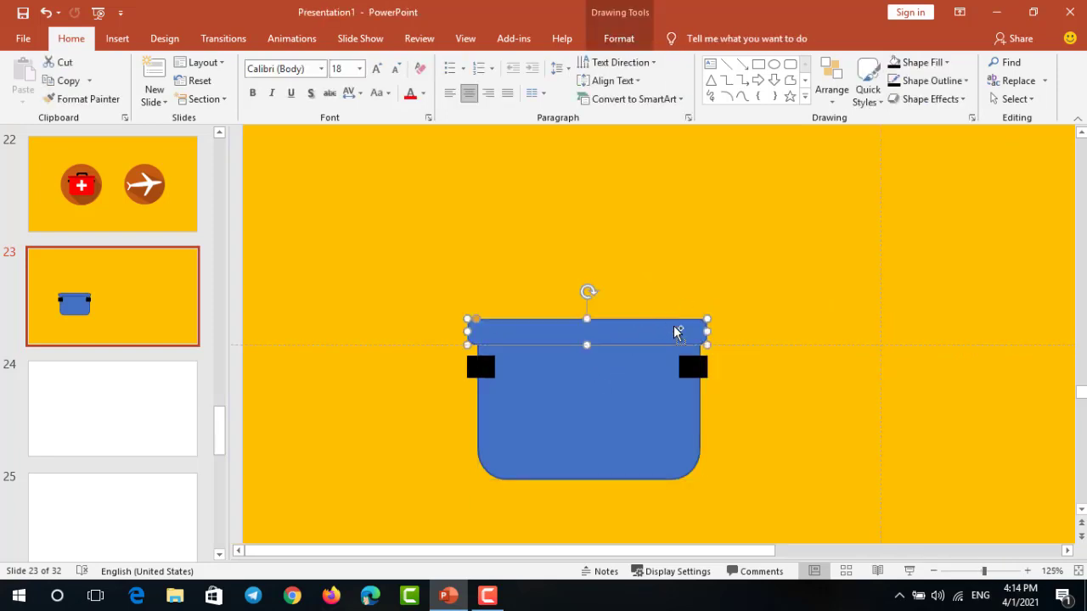
# Compare the lid with reference slide 22 and return to slide 23
pyautogui.keyDown('ctrl'); pyautogui.scroll(1, 676, 331); pyautogui.keyUp('ctrl')
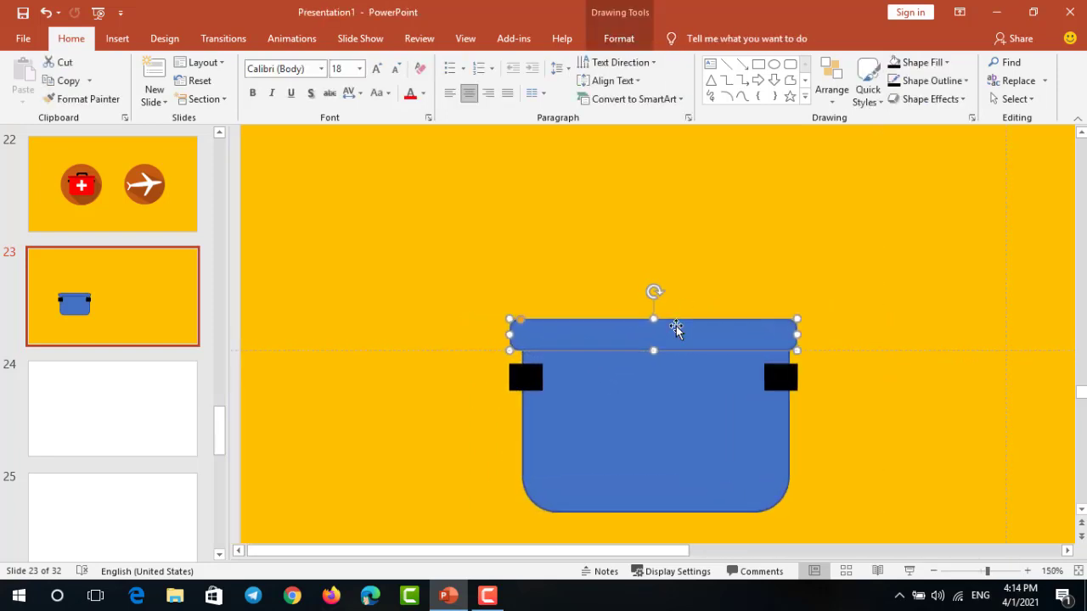
pyautogui.click(815, 337)
pyautogui.keyDown('ctrl'); pyautogui.scroll(2, 779, 331); pyautogui.keyUp('ctrl')
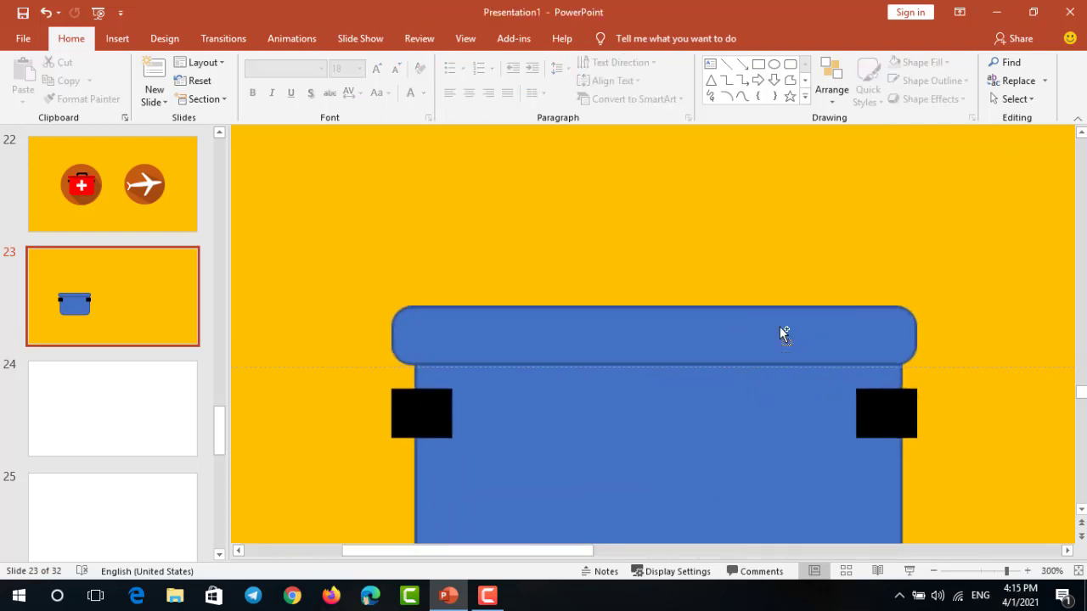
pyautogui.keyDown('ctrl'); pyautogui.scroll(-2, 781, 332); pyautogui.keyUp('ctrl')
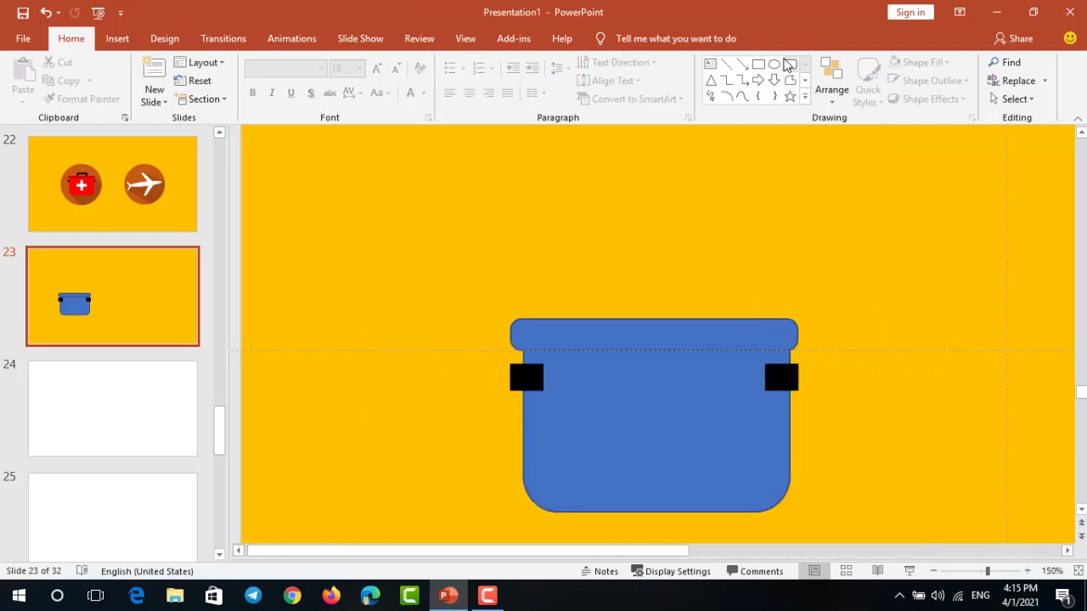
pyautogui.click(133, 166)
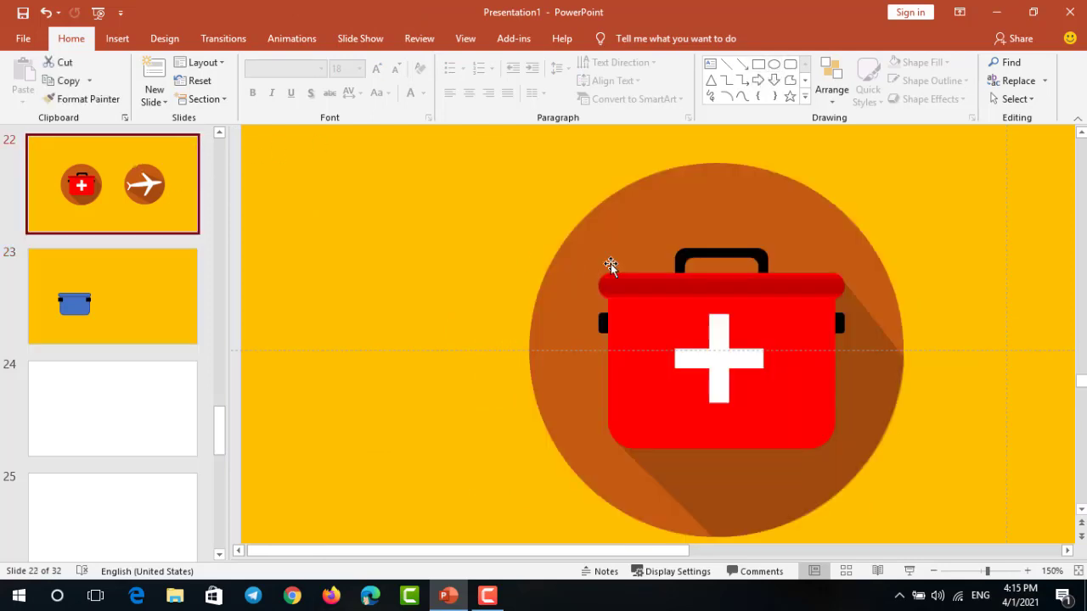
pyautogui.click(142, 261)
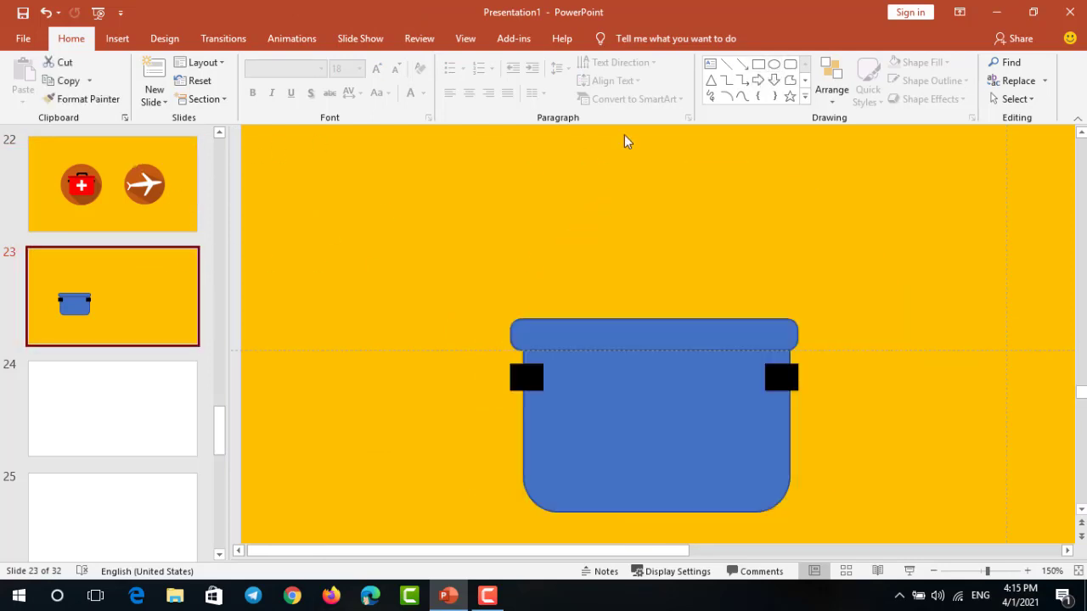
# Draw a rounded rectangle above the lid, add a smaller copy inside it, and fragment both
pyautogui.click(790, 67)
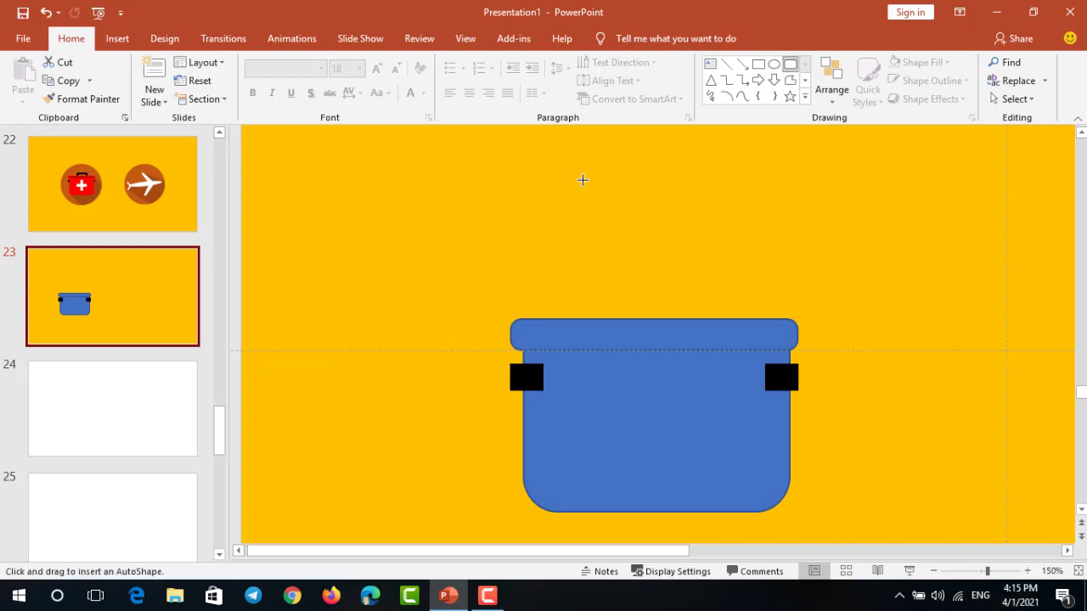
pyautogui.moveTo(583, 180); pyautogui.dragTo(677, 229)
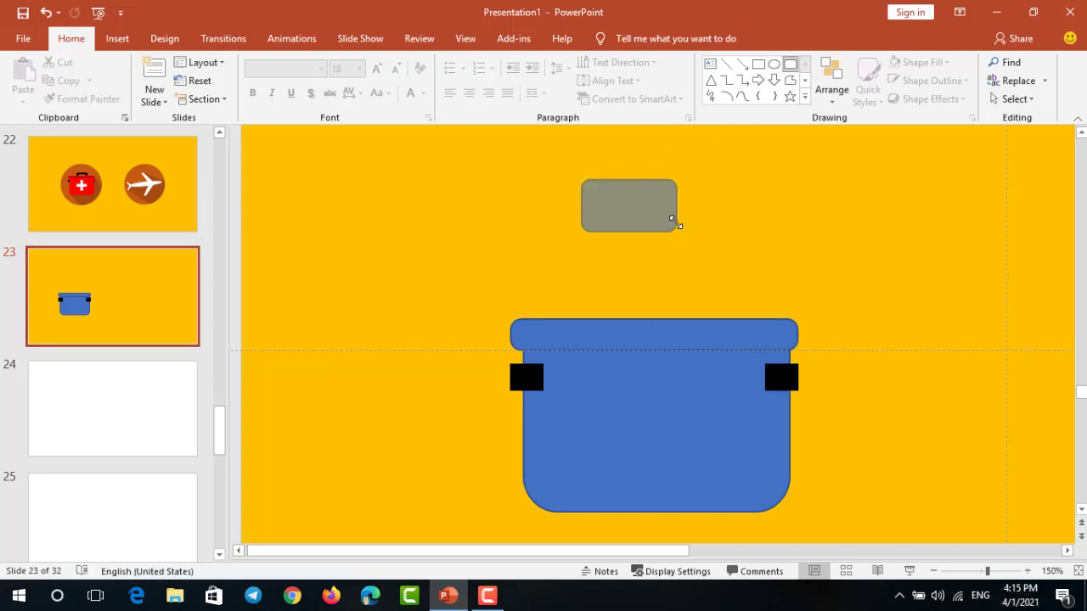
pyautogui.keyDown('ctrl'); pyautogui.scroll(5, 749, 281); pyautogui.keyUp('ctrl')
pyautogui.hotkey('ctrl', 'd')
pyautogui.moveTo(752, 284)
pyautogui.mouseDown()
pyautogui.moveTo(718, 298)
pyautogui.moveTo(723, 273)
pyautogui.mouseUp()
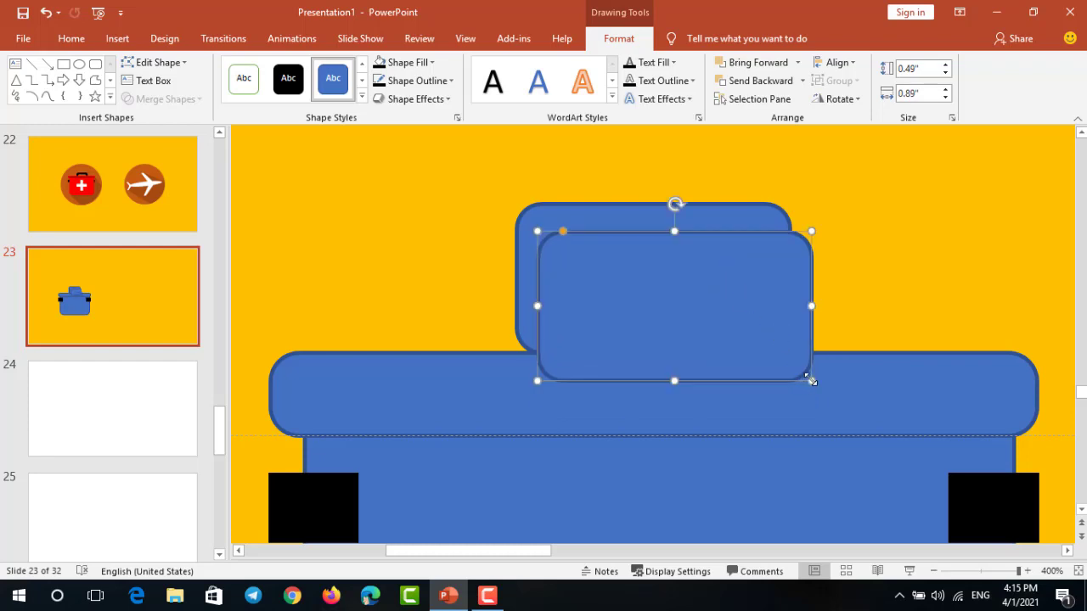
pyautogui.moveTo(812, 381)
pyautogui.mouseDown()
pyautogui.moveTo(765, 346)
pyautogui.moveTo(769, 399)
pyautogui.mouseUp()
pyautogui.moveTo(766, 311); pyautogui.dragTo(767, 312)
pyautogui.keyDown('shift'); pyautogui.click(777, 274); pyautogui.keyUp('shift')
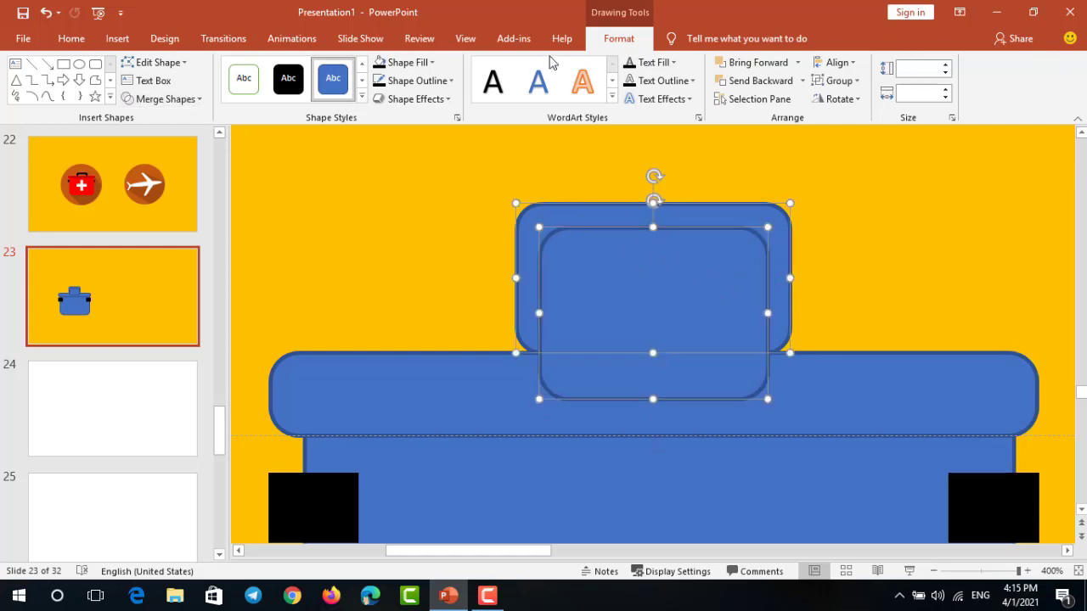
pyautogui.click(199, 100)
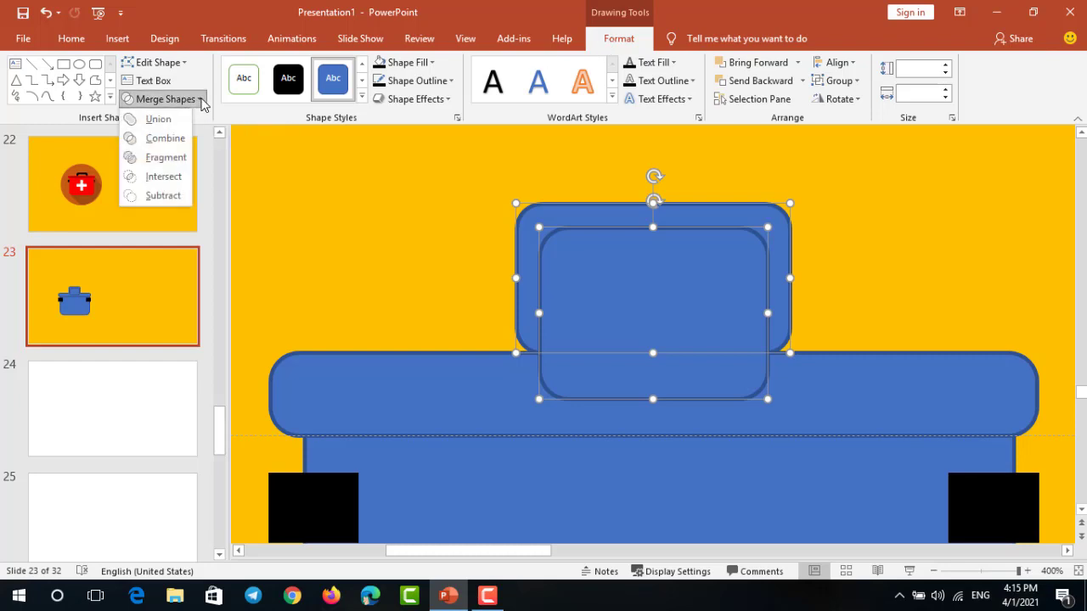
pyautogui.click(174, 157)
pyautogui.click(347, 222)
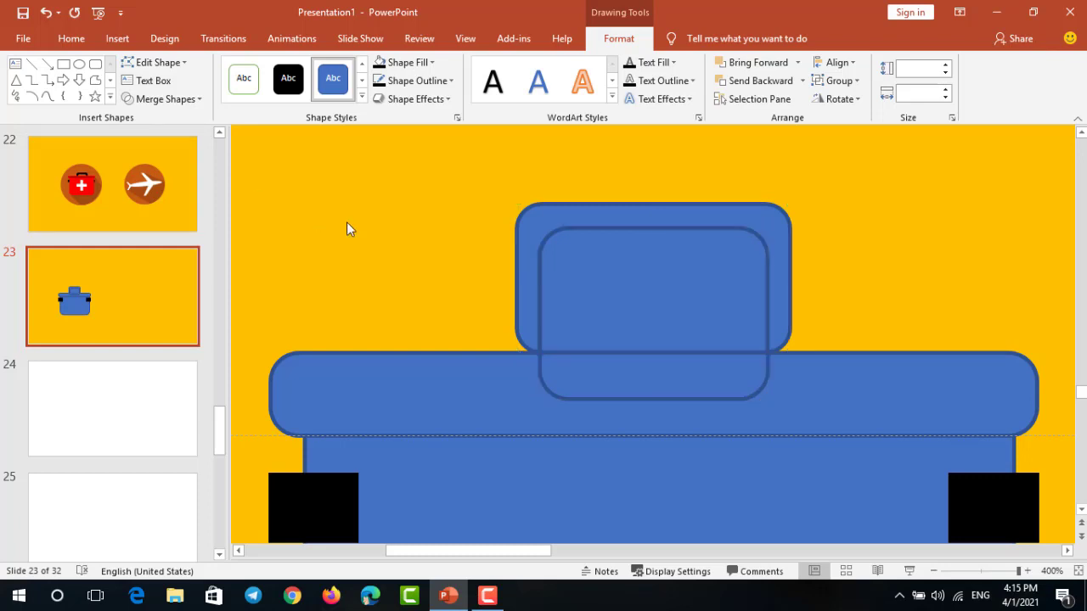
# Delete the inner fragments to leave an arched handle and move it toward the lid
pyautogui.click(604, 293)
pyautogui.press('Delete')
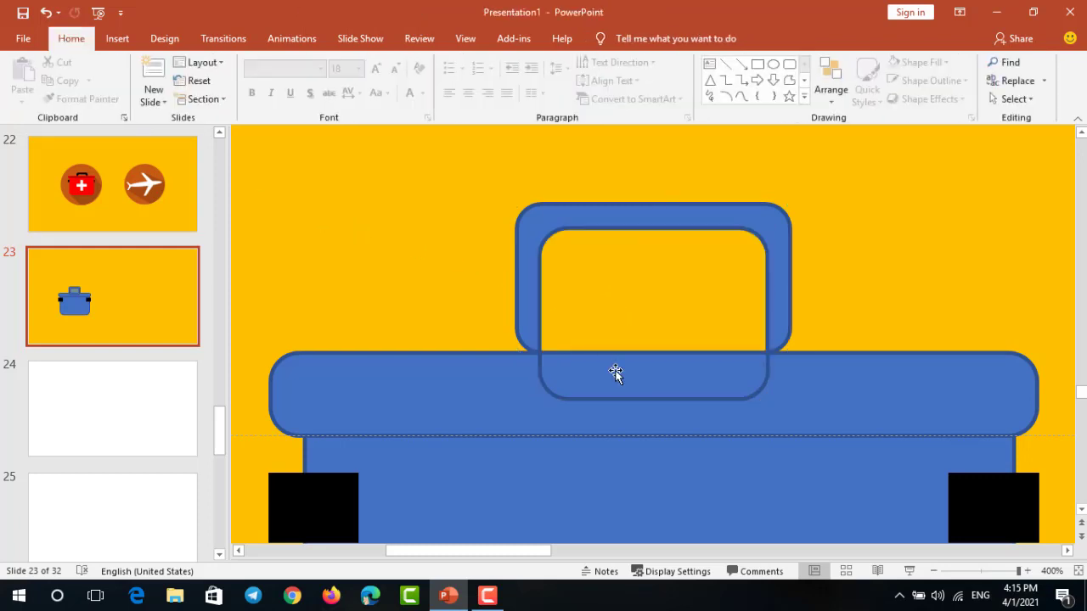
pyautogui.click(614, 371)
pyautogui.press('Delete')
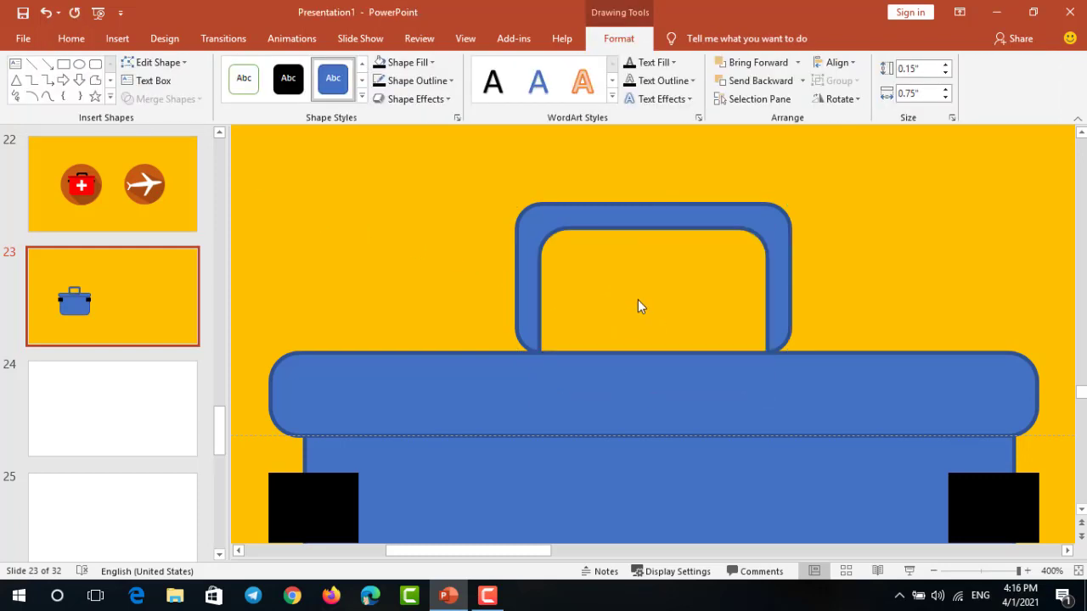
pyautogui.moveTo(668, 221); pyautogui.dragTo(668, 263)
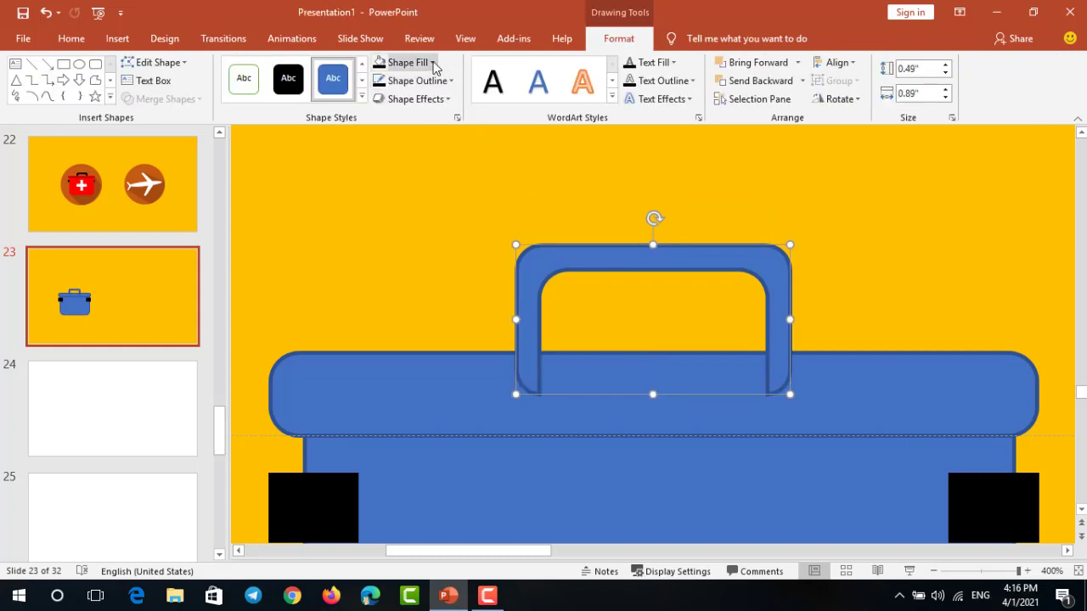
# Fill the handle black with no outline and lower it onto the lid
pyautogui.click(380, 66)
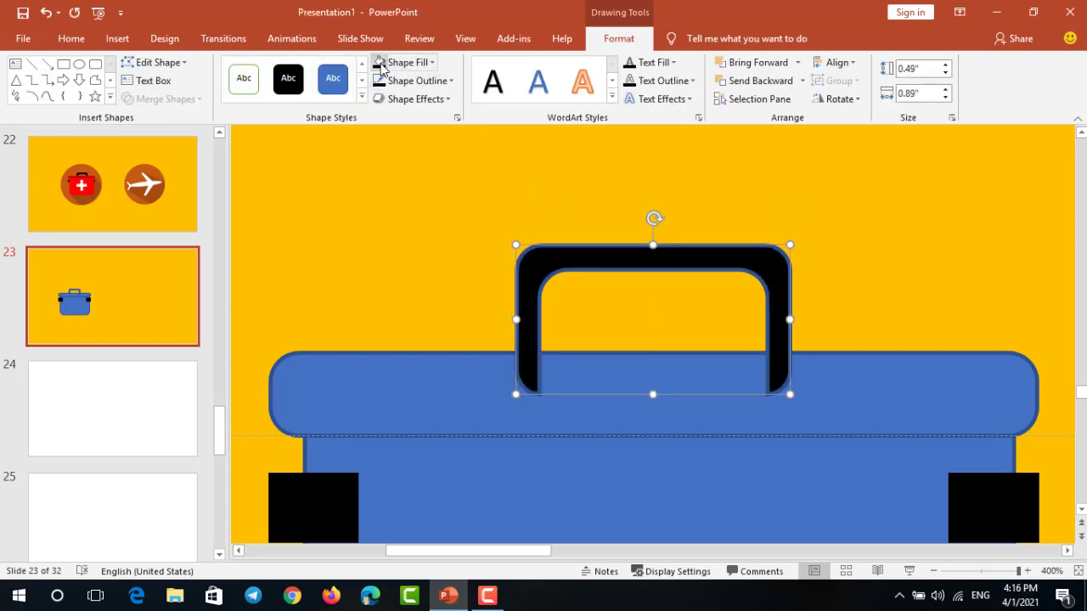
pyautogui.click(449, 83)
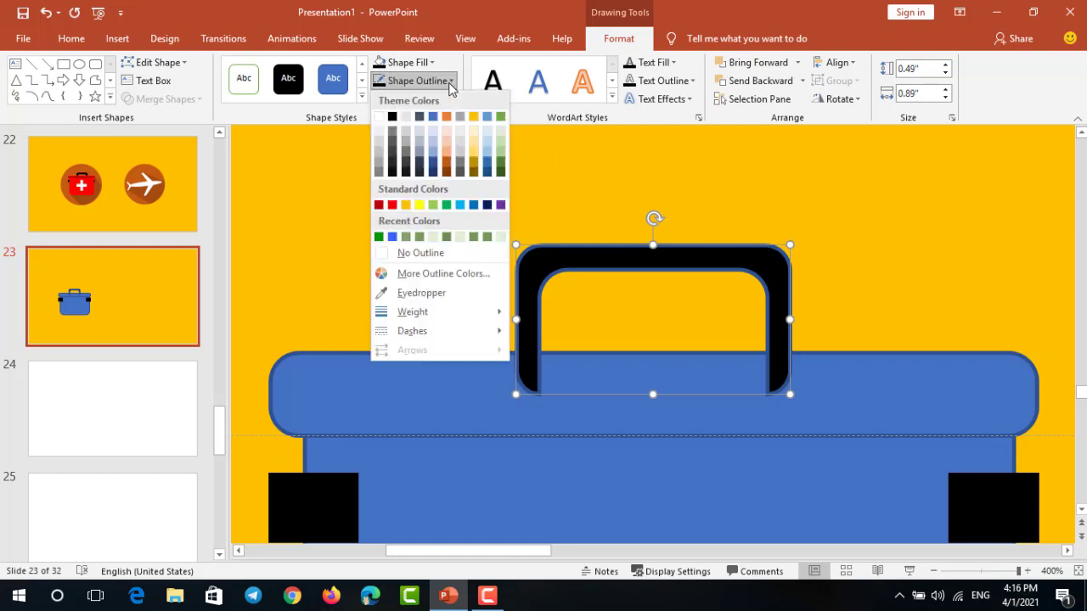
pyautogui.click(400, 250)
pyautogui.moveTo(561, 269)
pyautogui.mouseDown()
pyautogui.moveTo(585, 302)
pyautogui.moveTo(585, 283)
pyautogui.mouseUp()
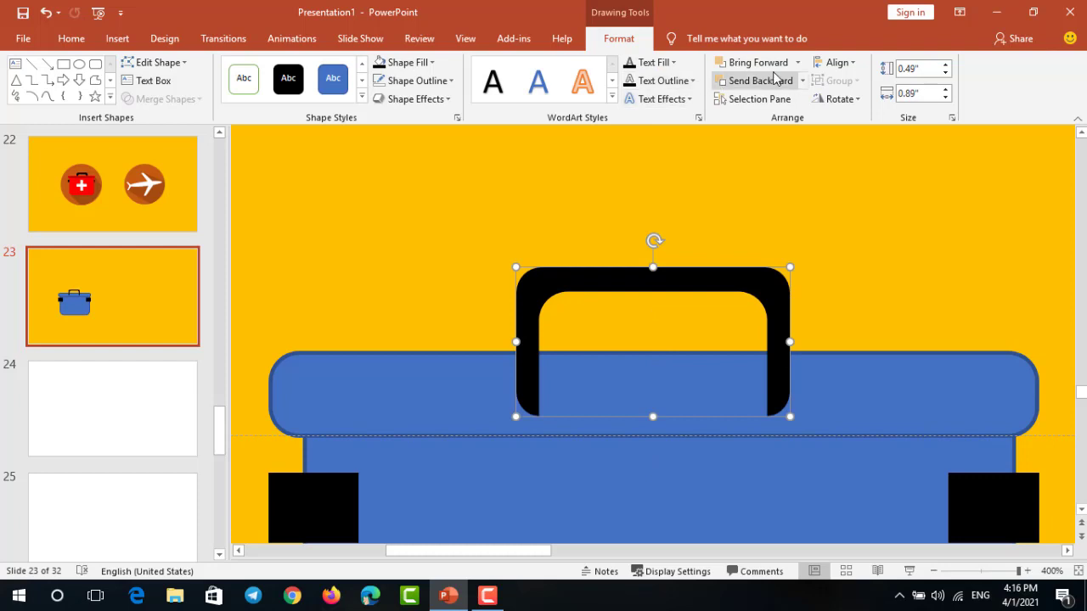
# Send the handle to the back so it sits behind the lid
pyautogui.click(798, 64)
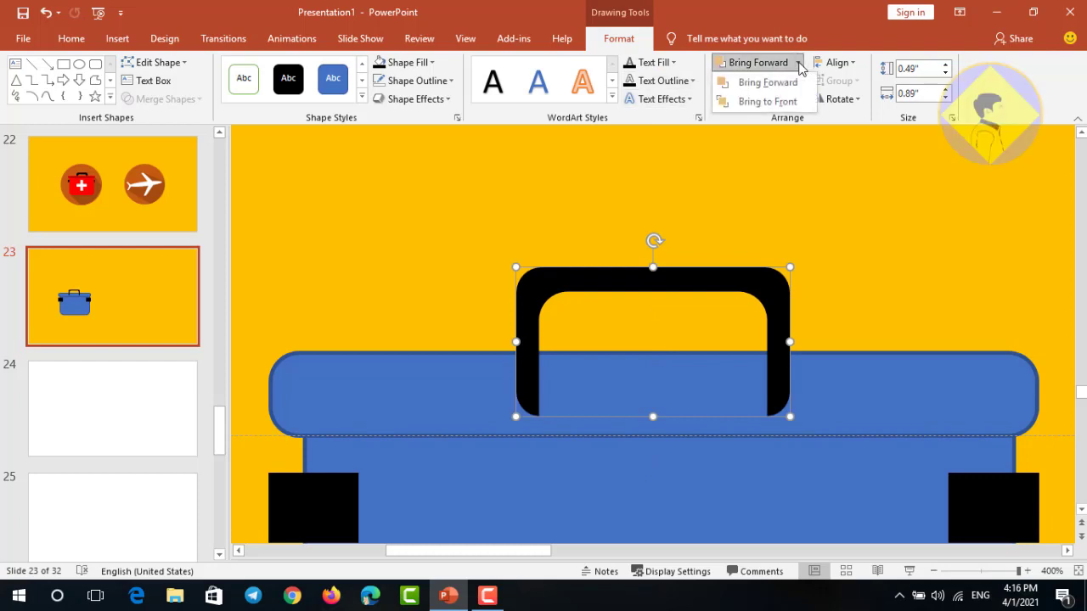
pyautogui.click(777, 101)
pyautogui.click(800, 81)
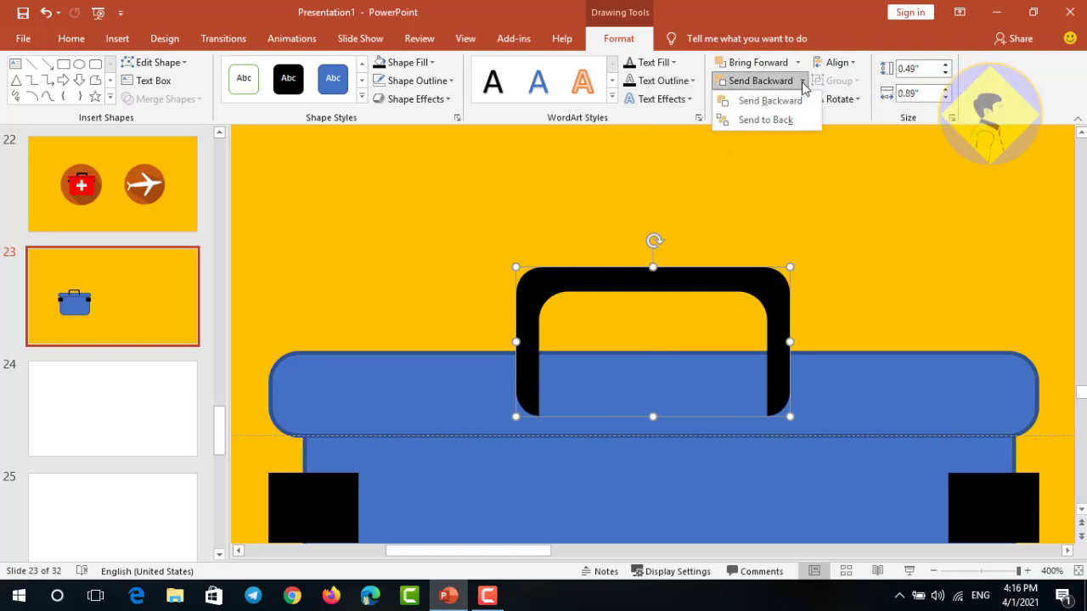
pyautogui.click(778, 120)
pyautogui.click(724, 169)
pyautogui.scroll(-5, 595, 366)
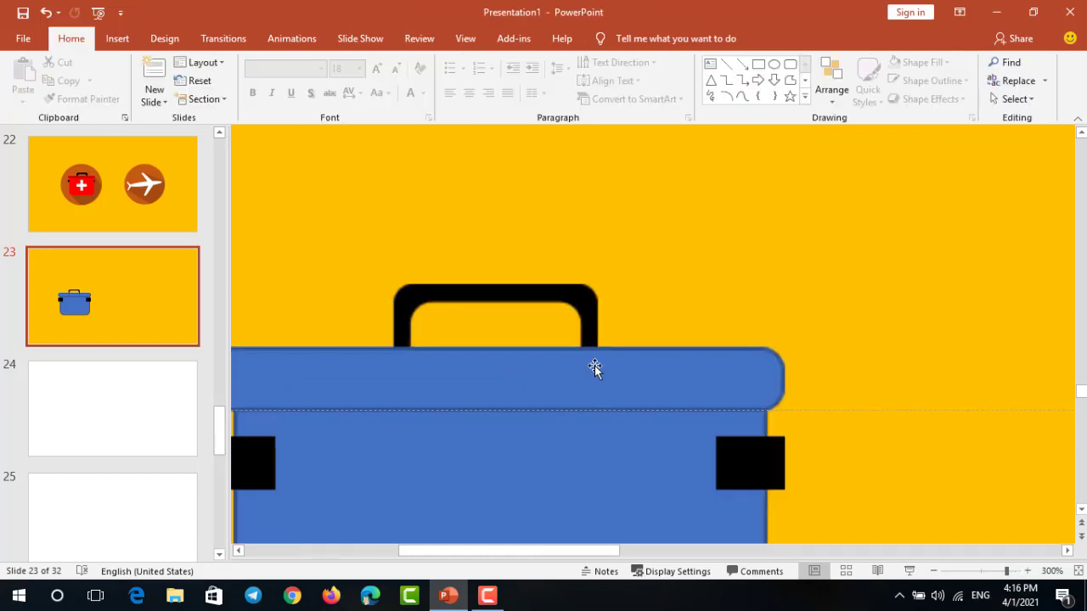
pyautogui.scroll(-3, 597, 369)
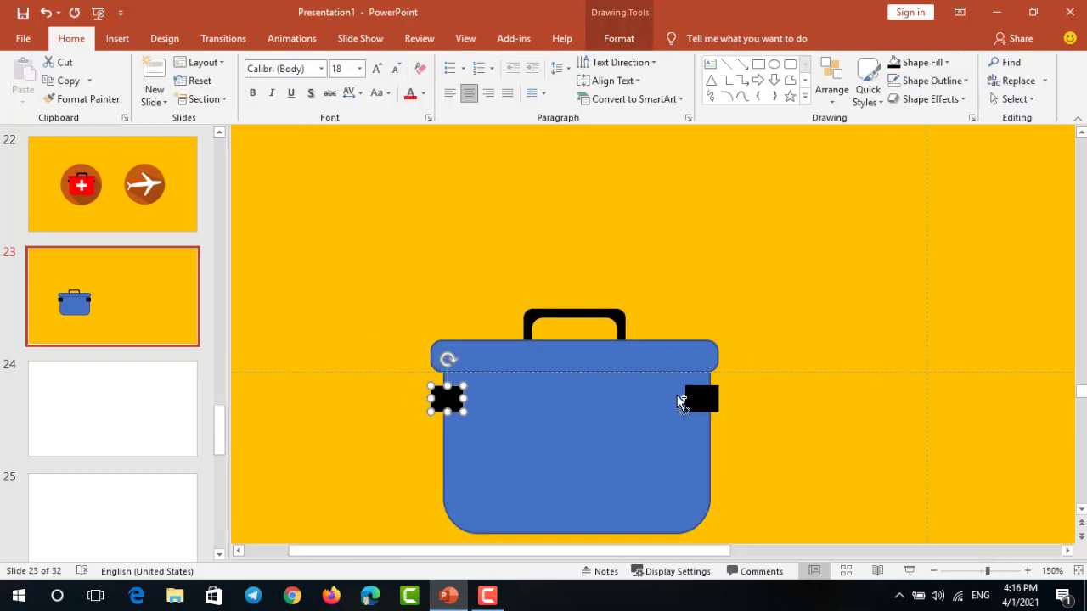
# Send both black side tabs behind the blue body and nudge the left tab right
pyautogui.keyDown('shift'); pyautogui.click(691, 393); pyautogui.keyUp('shift')
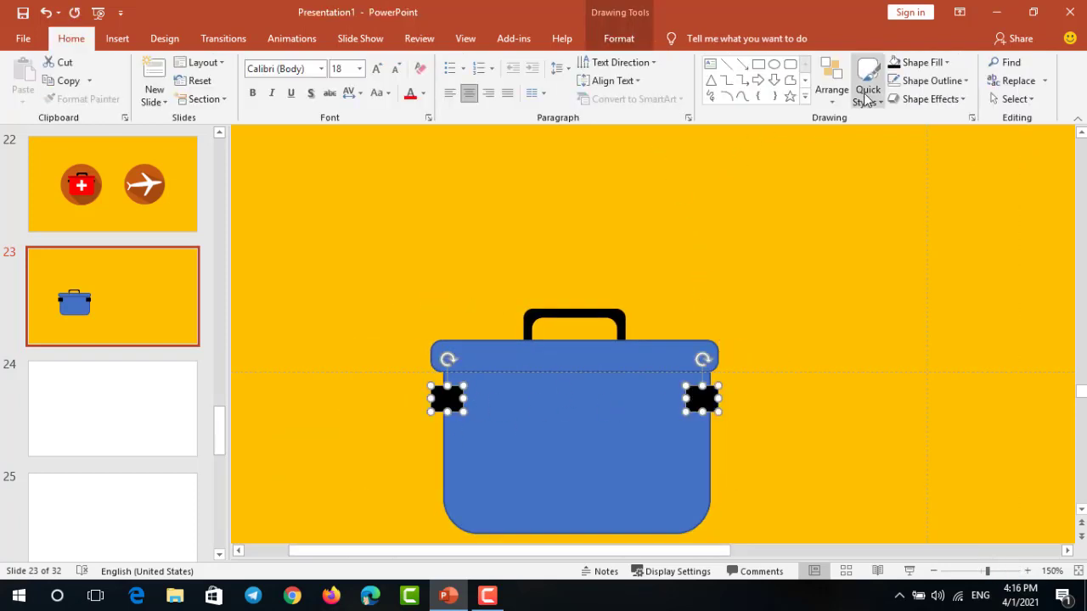
pyautogui.click(831, 106)
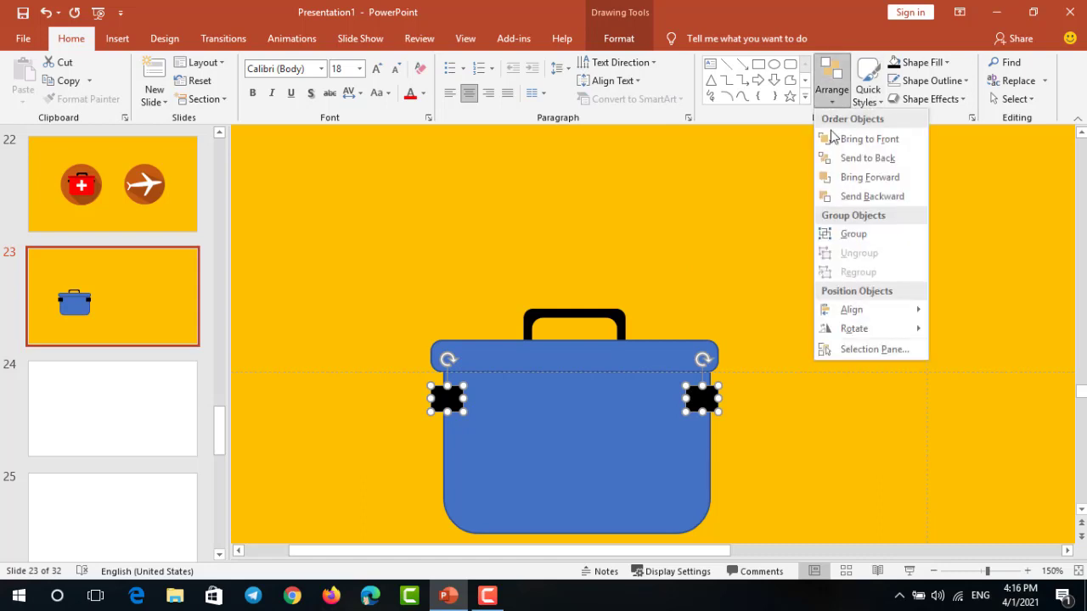
pyautogui.click(861, 158)
pyautogui.scroll(5, 357, 424)
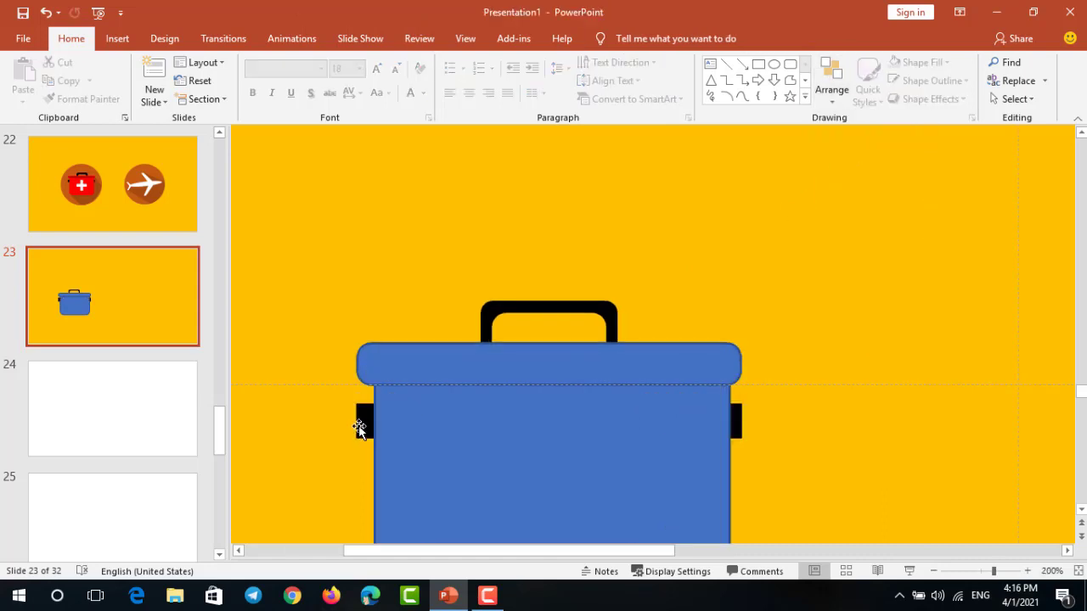
pyautogui.click(360, 424)
pyautogui.moveTo(360, 424); pyautogui.dragTo(363, 424)
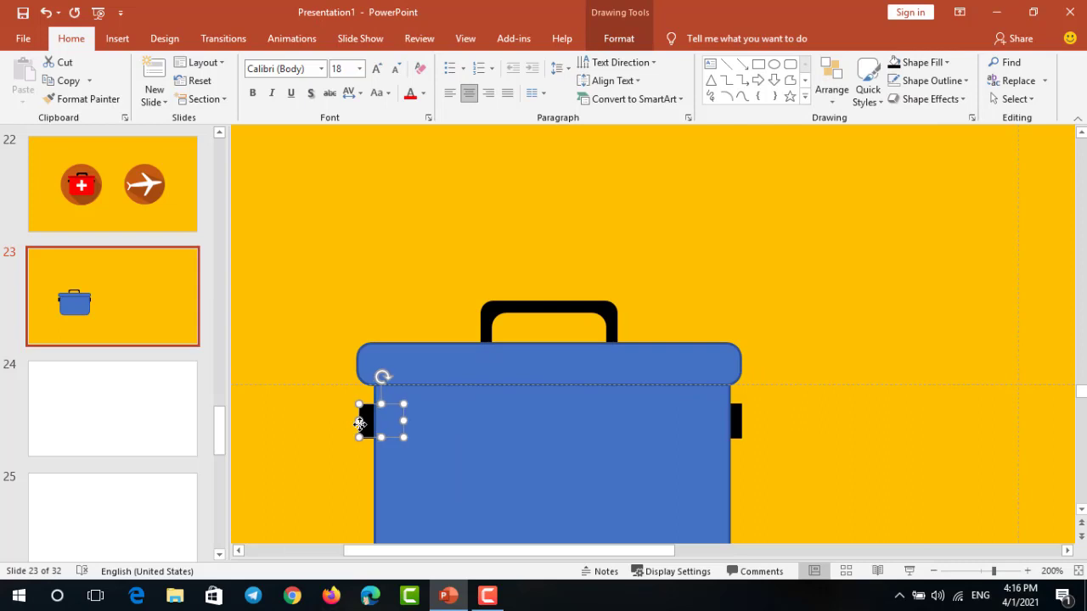
# Lower the handle two nudges, then view the first-aid kit on slide 22
pyautogui.click(576, 314)
pyautogui.press('Down')
pyautogui.press('Down')
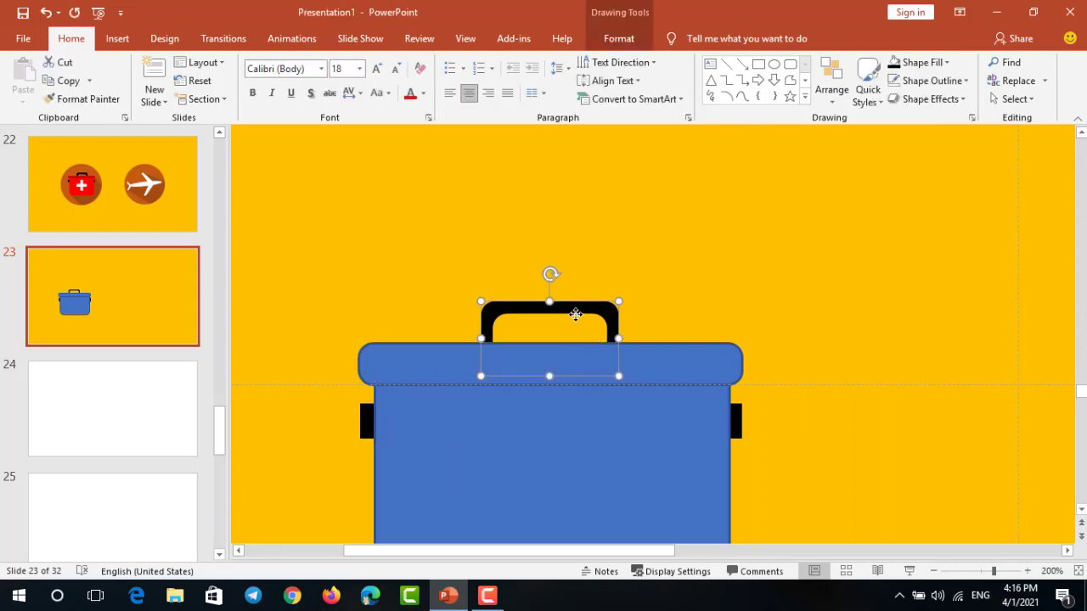
pyautogui.press('Down')
pyautogui.press('Down')
pyautogui.press('Down')
pyautogui.press('Down')
pyautogui.press('Down')
pyautogui.click(673, 273)
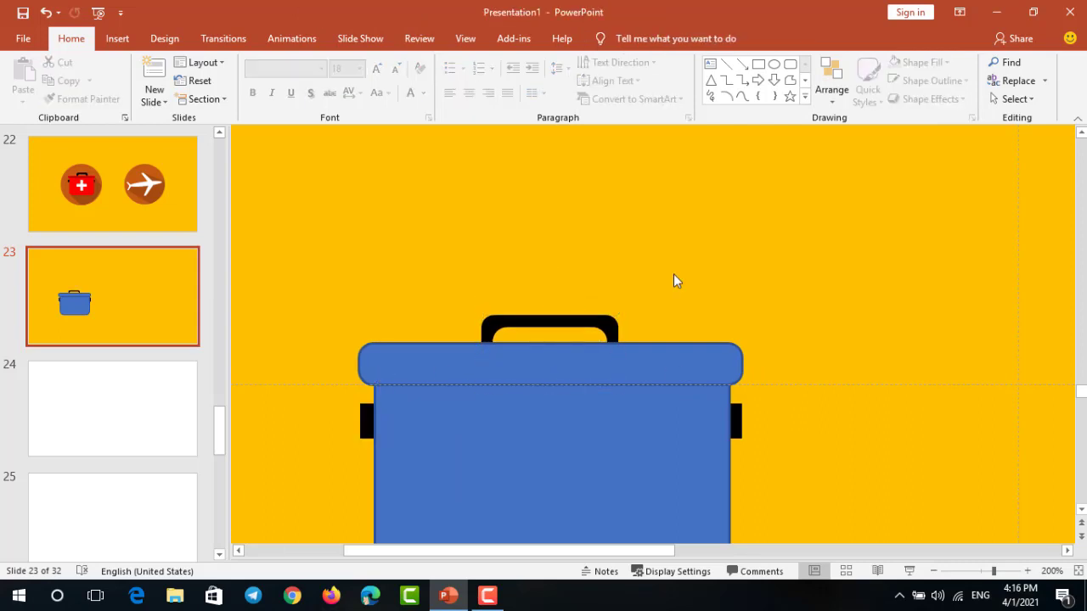
pyautogui.scroll(-10, 673, 274)
pyautogui.scroll(1, 481, 405)
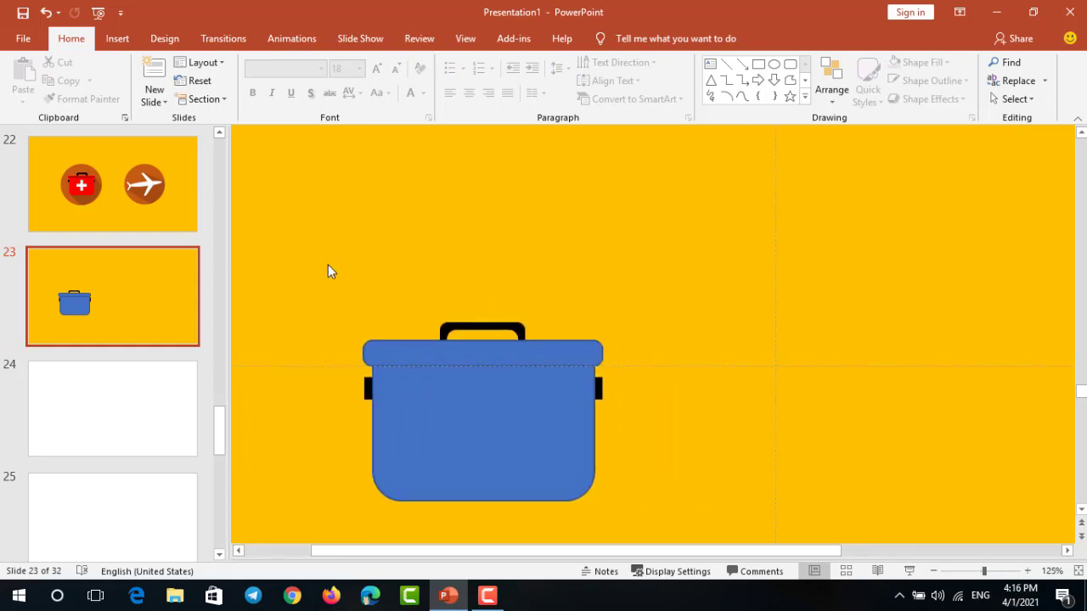
pyautogui.click(110, 182)
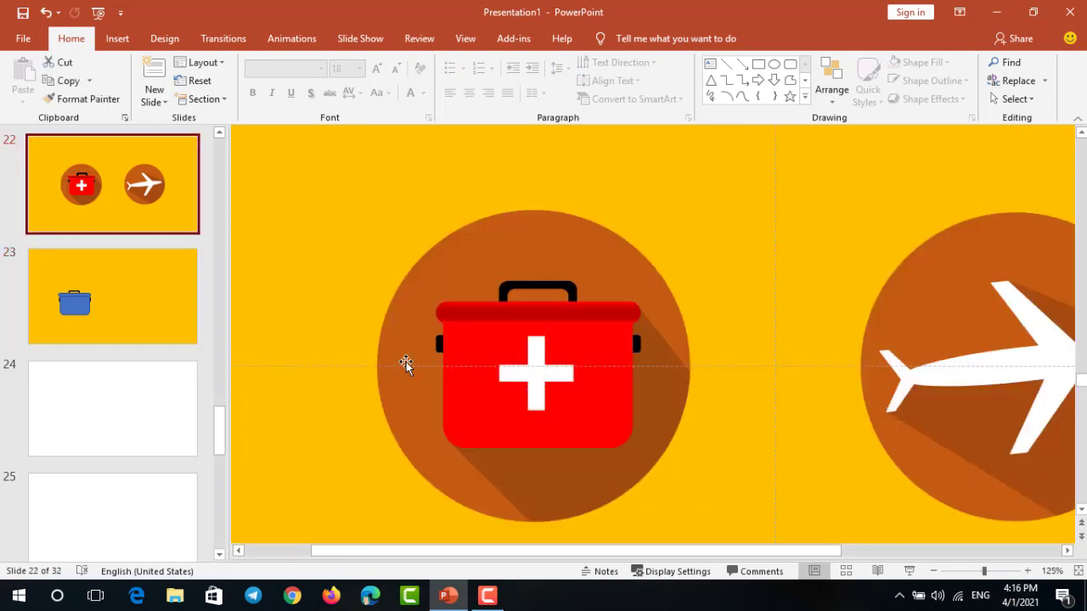
# Draw a plus sign shape on slide 23 and fill it white
pyautogui.click(168, 300)
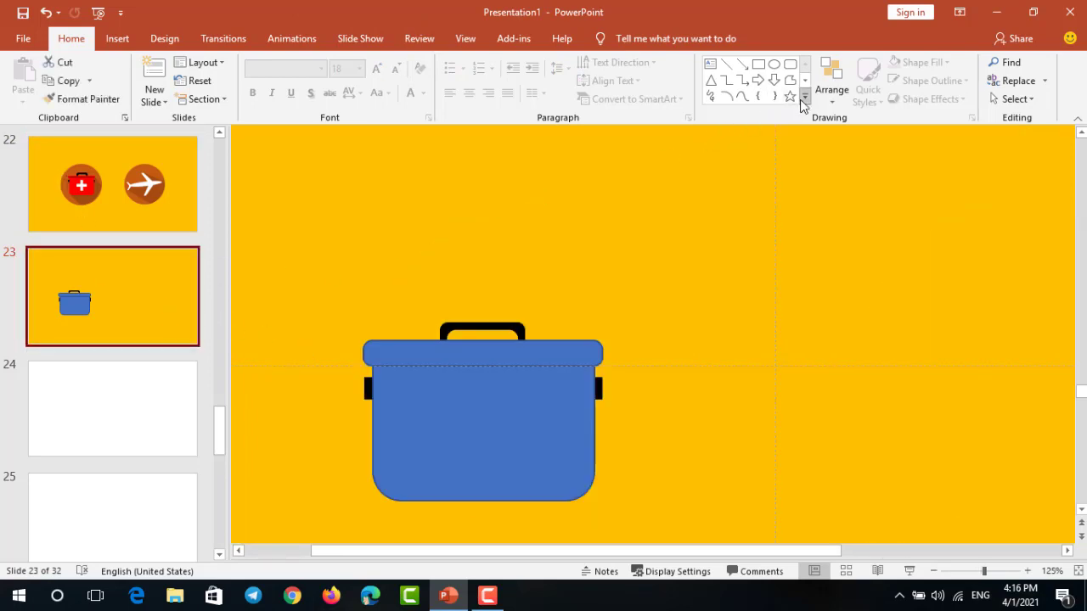
pyautogui.click(804, 99)
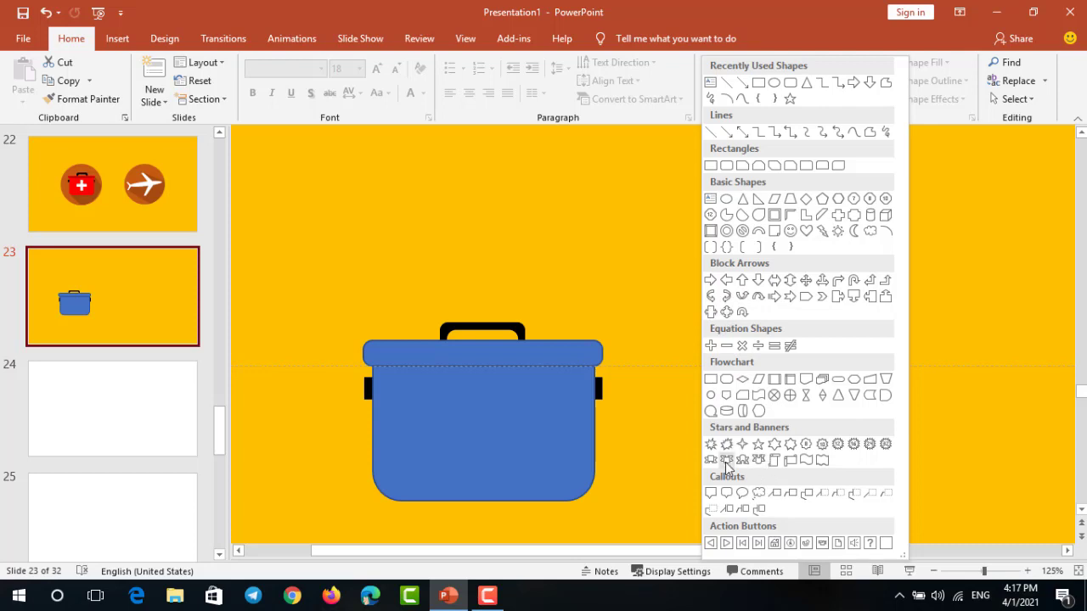
pyautogui.click(710, 347)
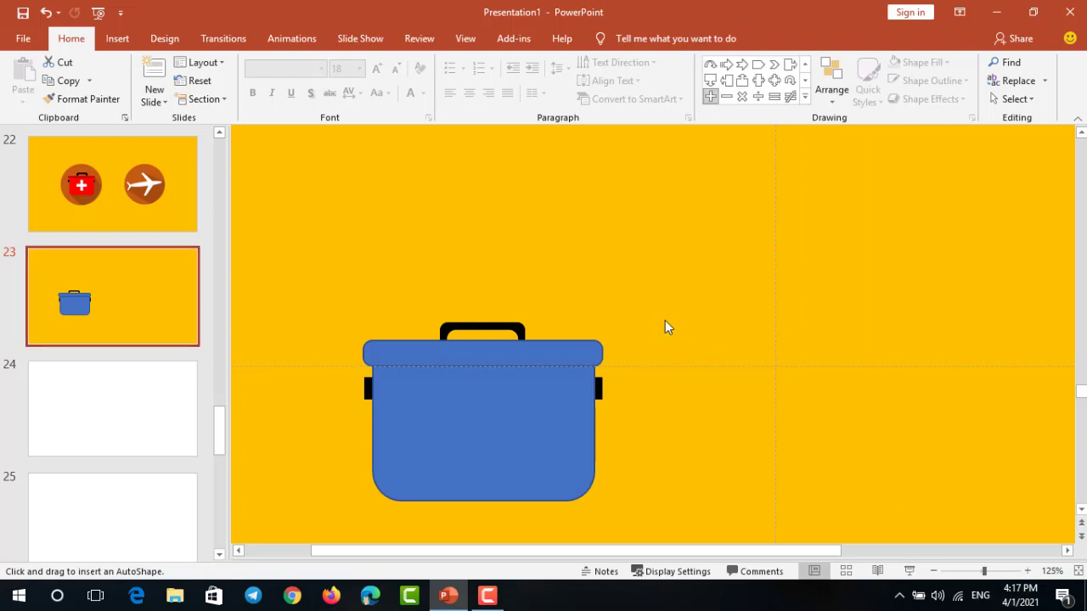
pyautogui.moveTo(665, 320); pyautogui.dragTo(763, 422)
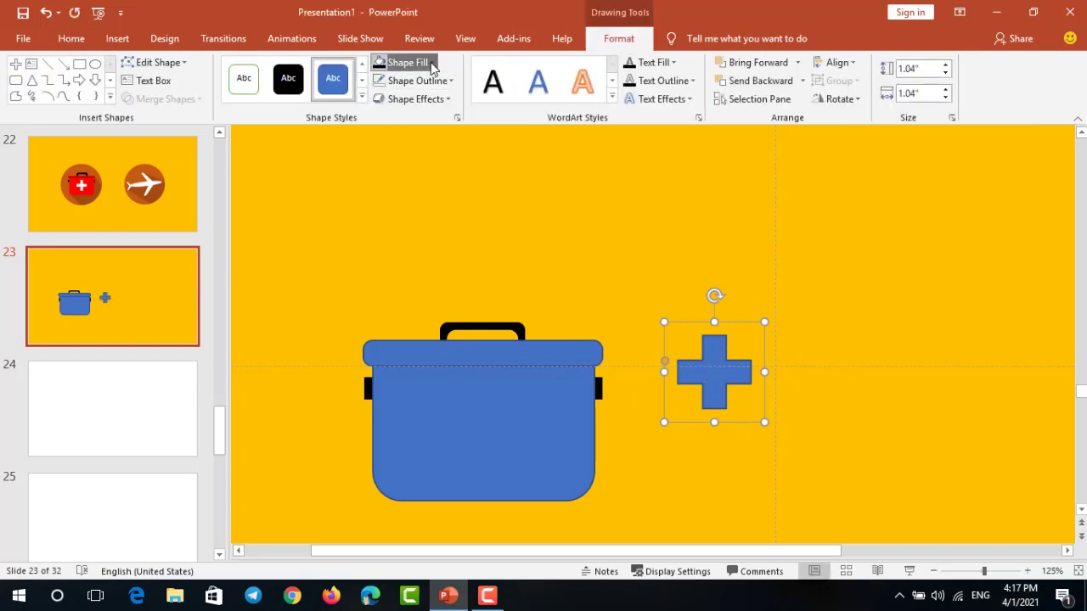
pyautogui.click(416, 63)
pyautogui.click(382, 98)
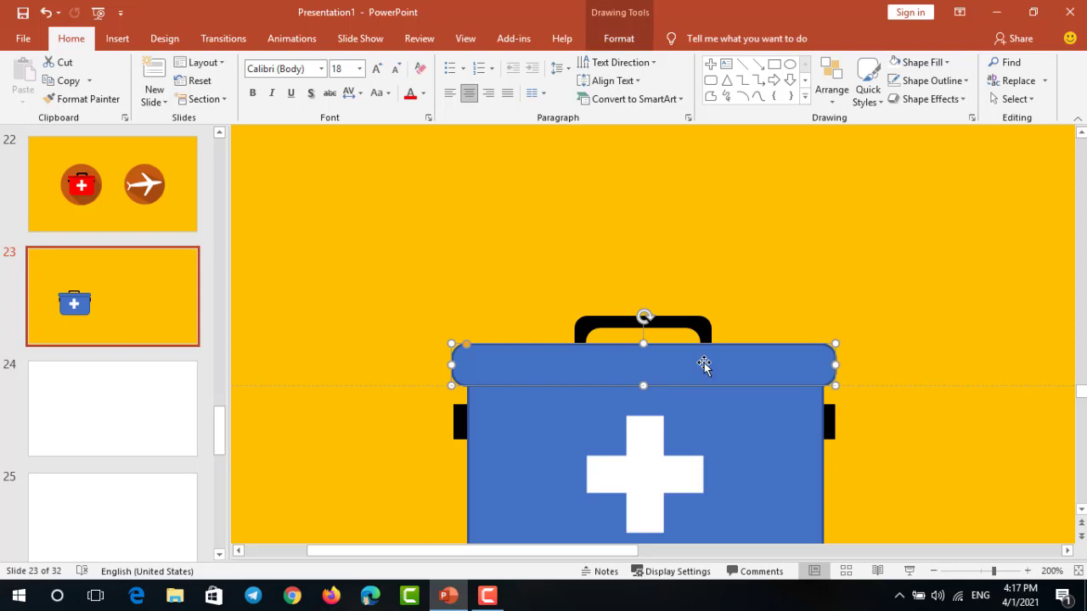
# Set No Outline on both the lid and the bag body
pyautogui.click(620, 41)
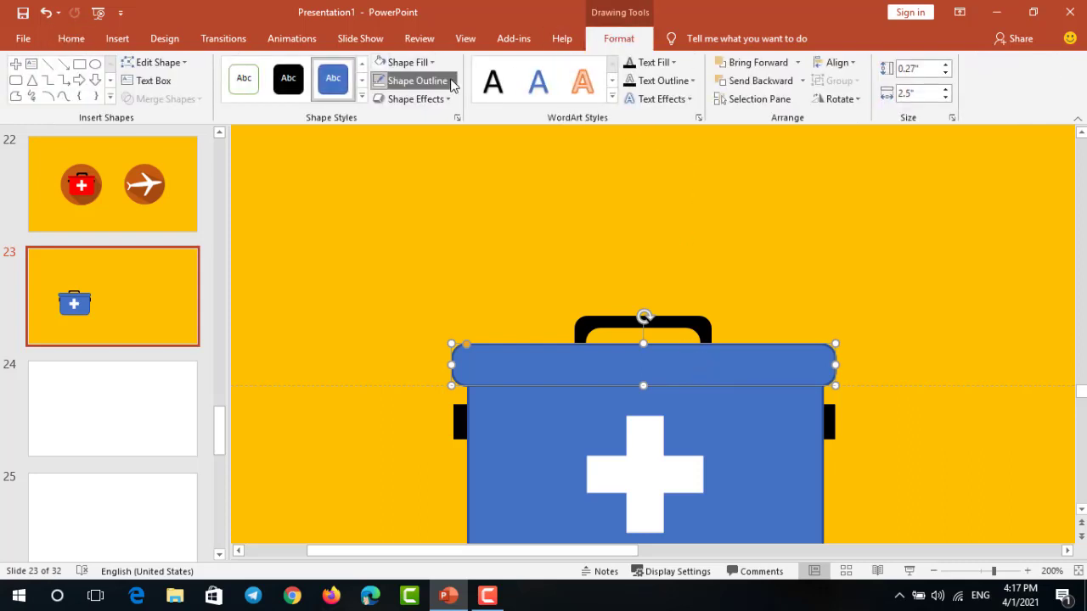
pyautogui.click(453, 81)
pyautogui.click(409, 252)
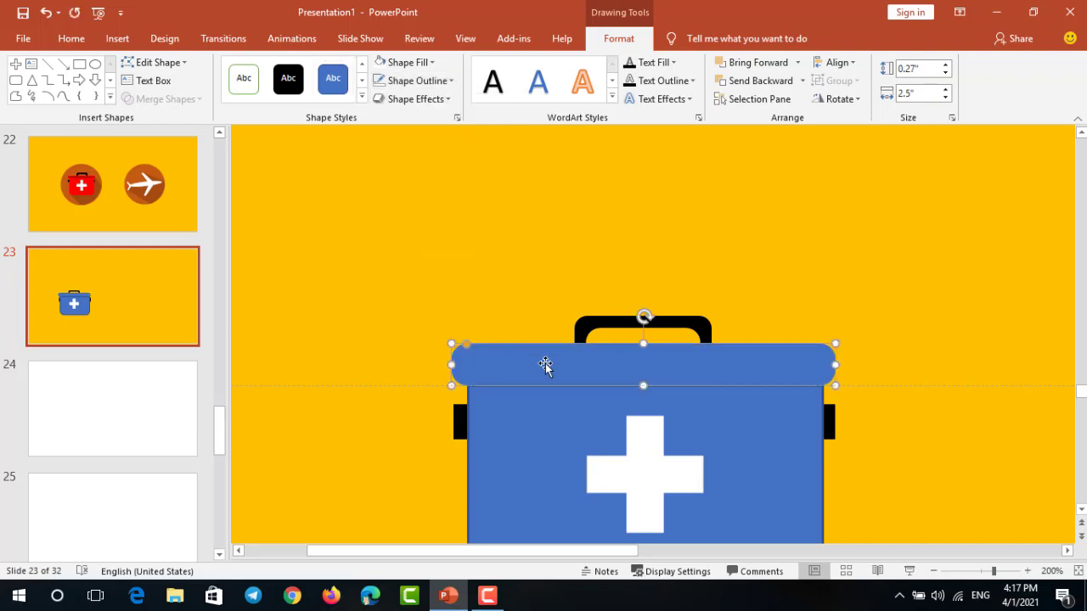
pyautogui.click(524, 428)
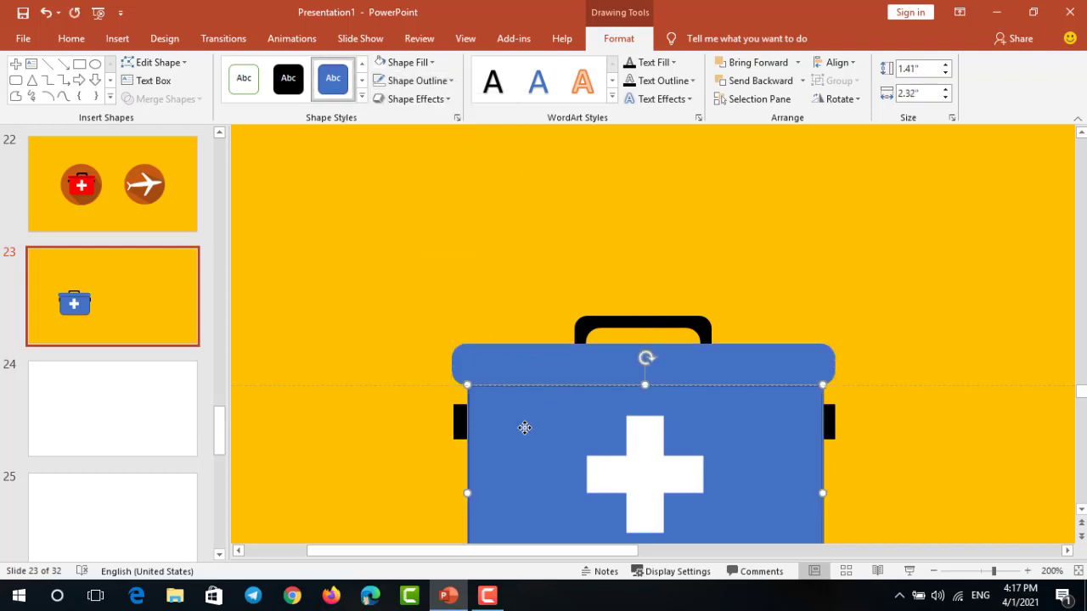
pyautogui.click(452, 80)
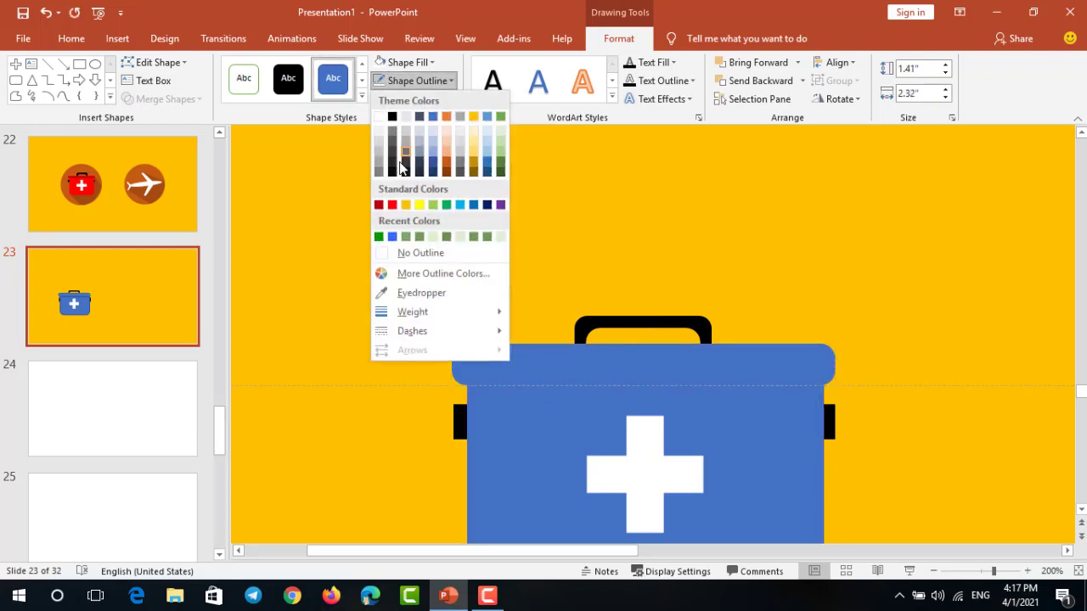
pyautogui.click(402, 253)
# Select the bag body and bring up its fill colour choices
pyautogui.click(487, 358)
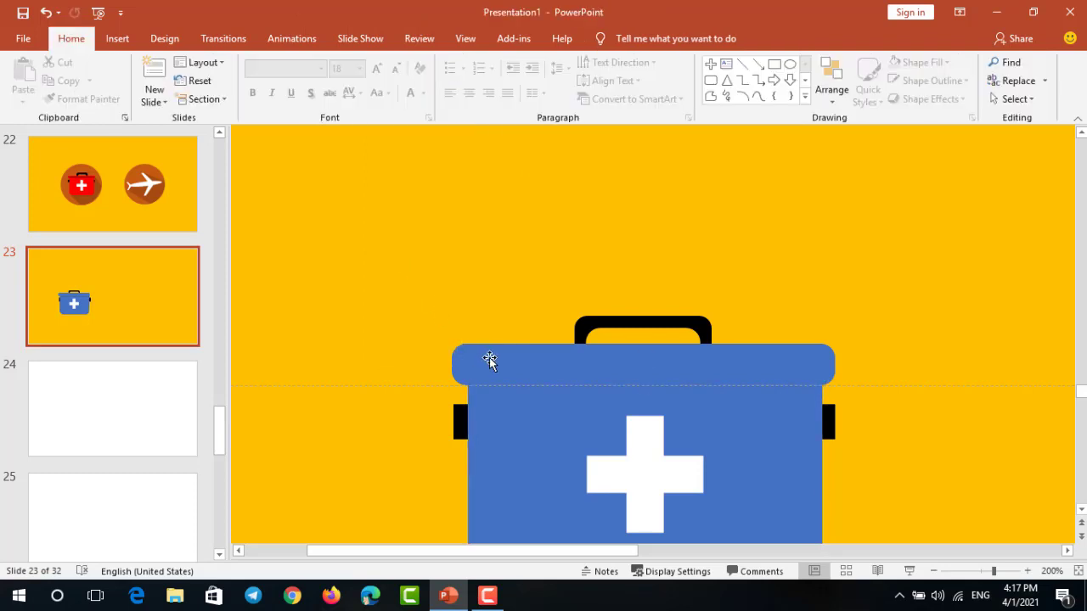
pyautogui.click(484, 430)
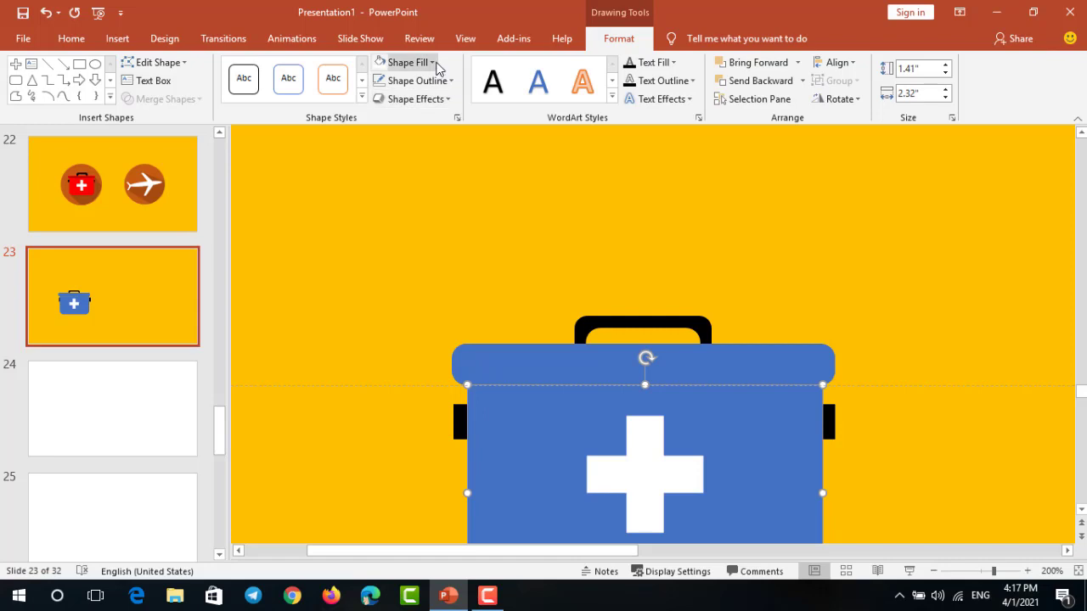
pyautogui.click(435, 64)
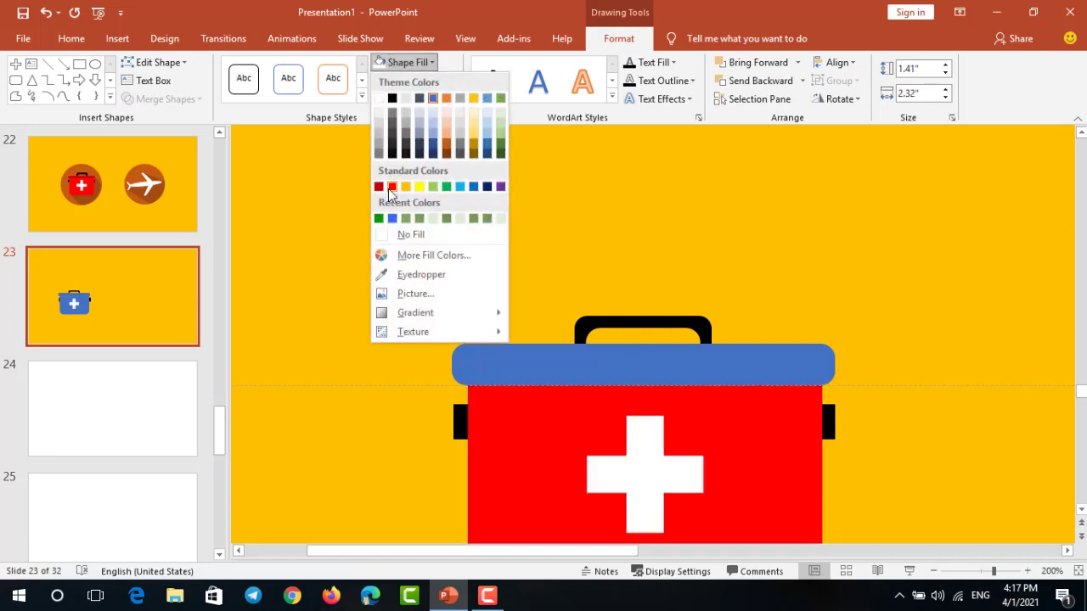
# Fill the bag body Red and the blue lid Dark Red
pyautogui.click(392, 187)
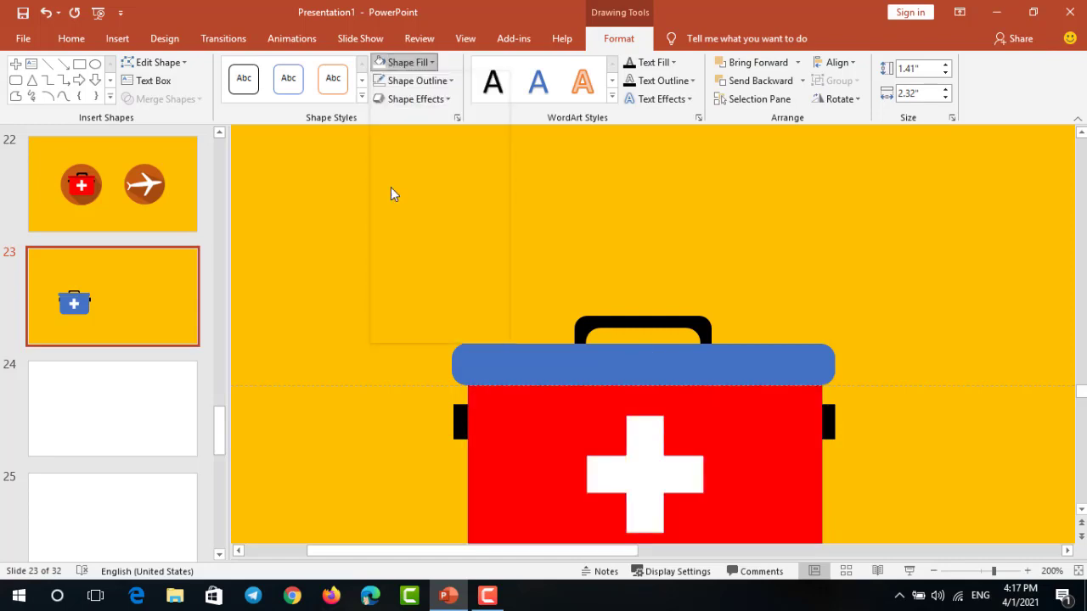
pyautogui.click(398, 194)
pyautogui.click(484, 352)
pyautogui.click(619, 39)
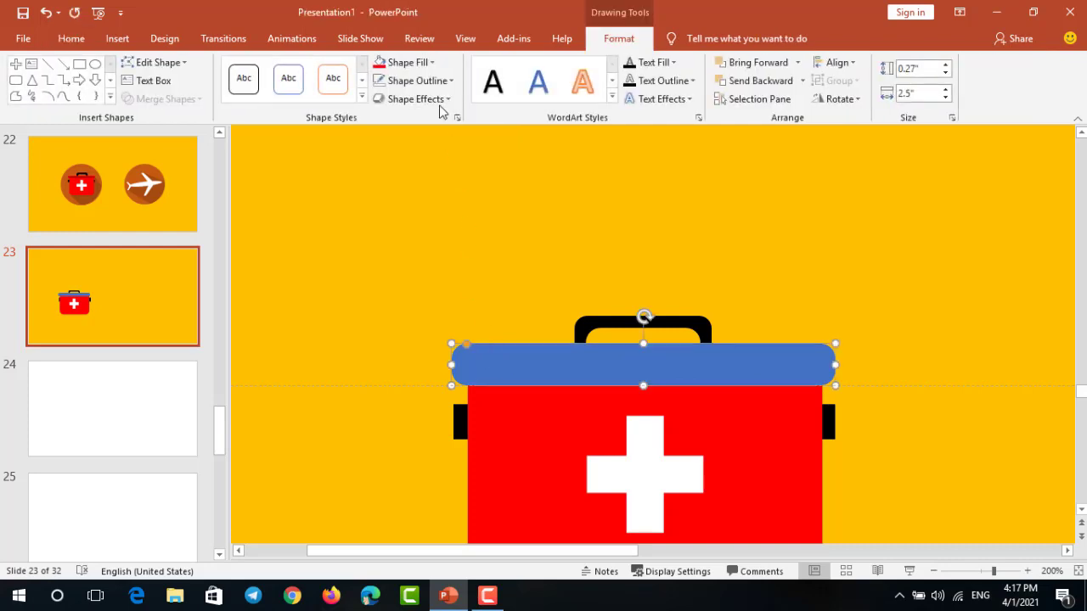
pyautogui.click(408, 62)
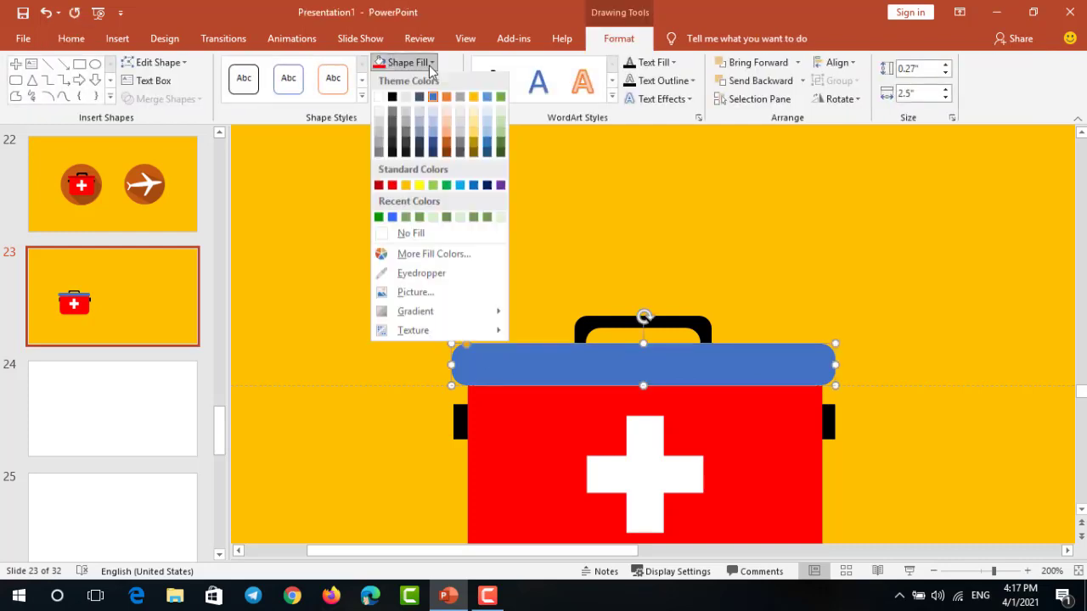
pyautogui.click(379, 187)
# Show slide 22's finished first-aid kit for comparison
pyautogui.scroll(-5, 462, 240)
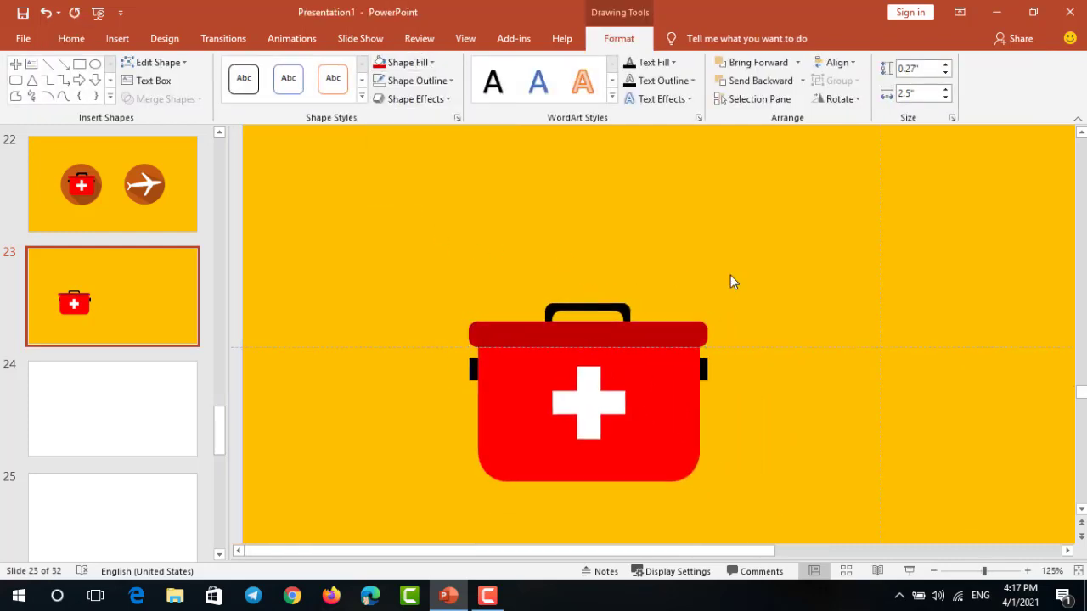
pyautogui.scroll(5, 640, 283)
pyautogui.click(245, 215)
pyautogui.click(93, 161)
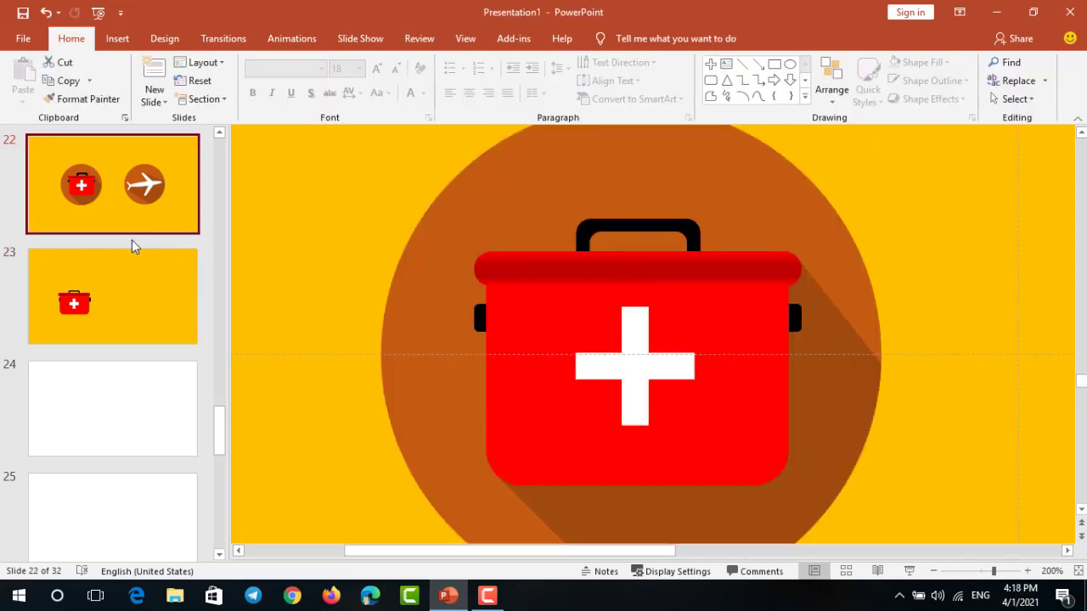
# On slide 23, give the lid a gradient fill with its 0% stop set to Red
pyautogui.click(124, 282)
pyautogui.click(473, 325)
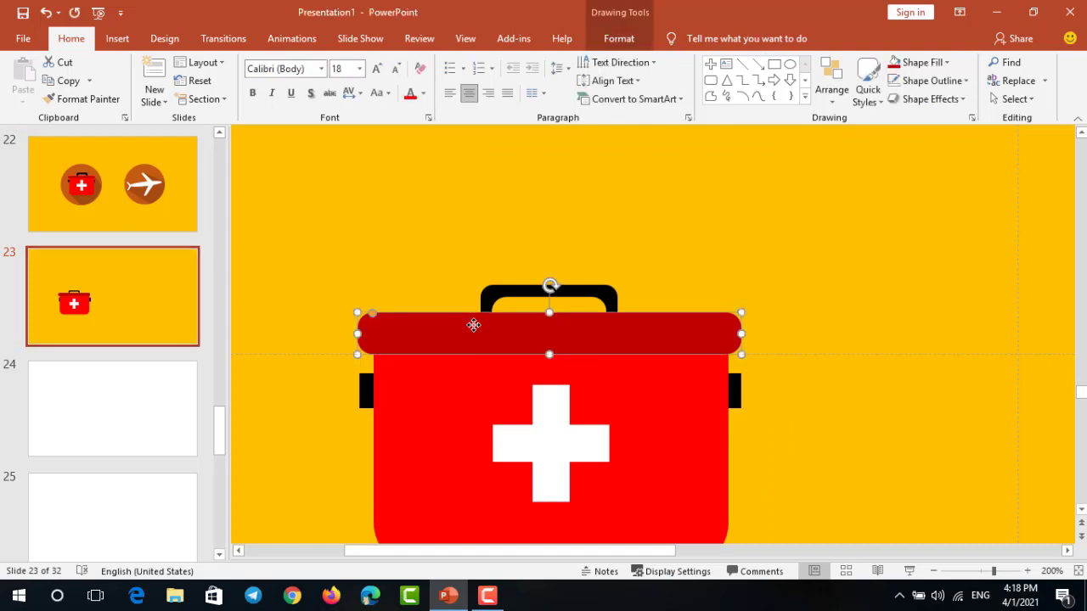
pyautogui.rightClick(473, 325)
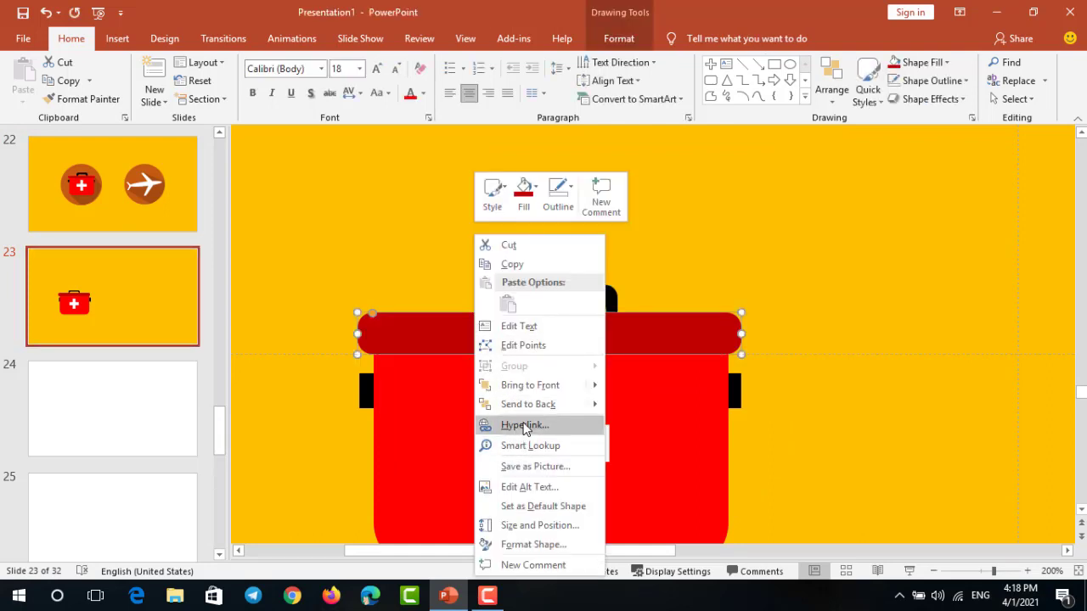
pyautogui.click(515, 546)
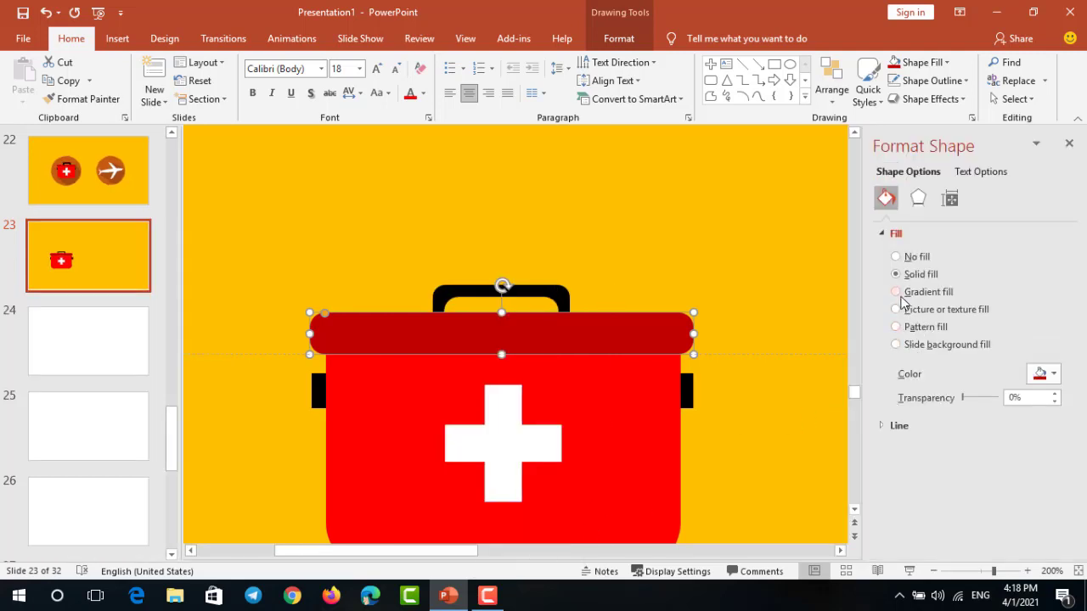
pyautogui.click(896, 292)
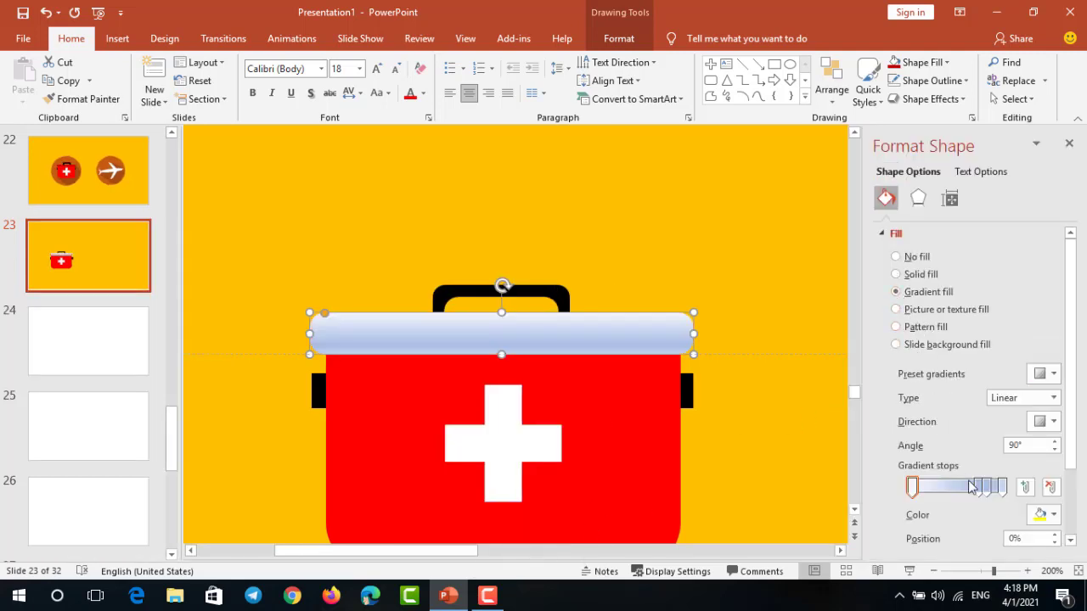
pyautogui.moveTo(971, 486); pyautogui.dragTo(940, 485)
pyautogui.click(983, 486)
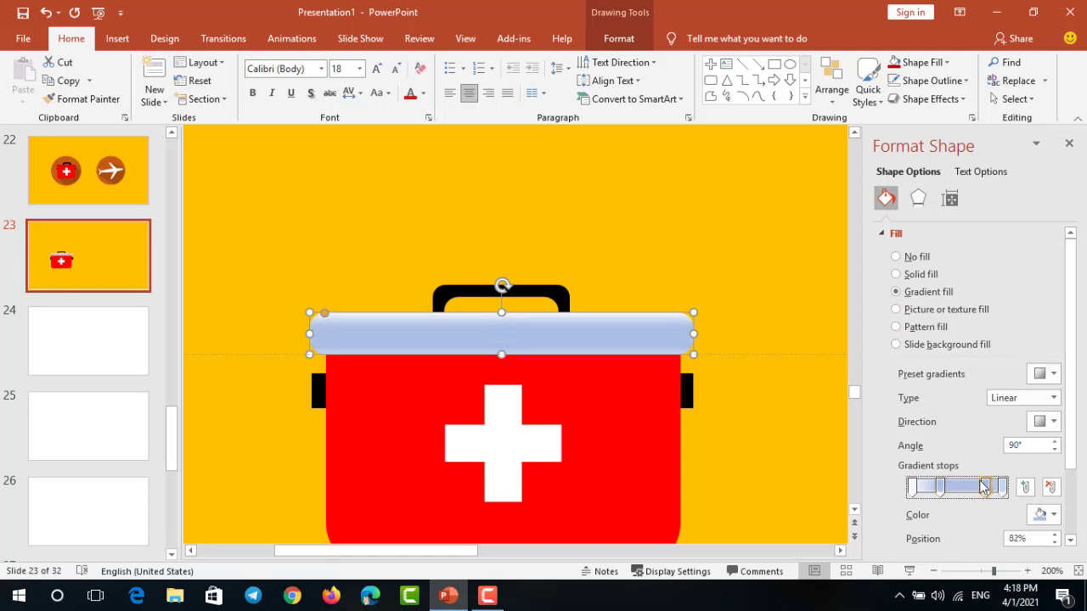
pyautogui.click(912, 486)
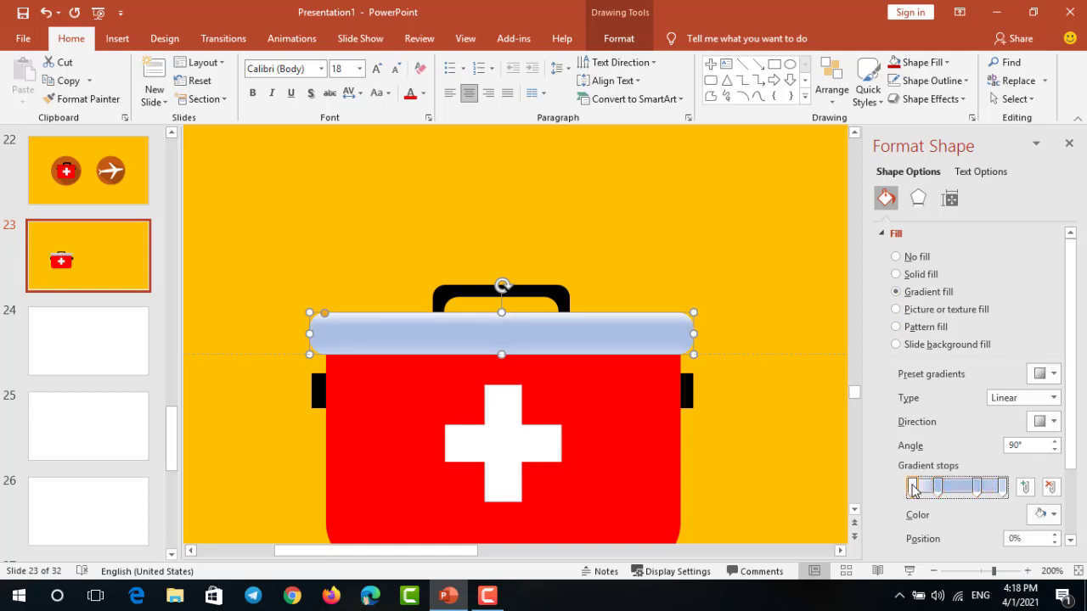
pyautogui.click(1052, 515)
pyautogui.click(1053, 514)
pyautogui.click(1053, 516)
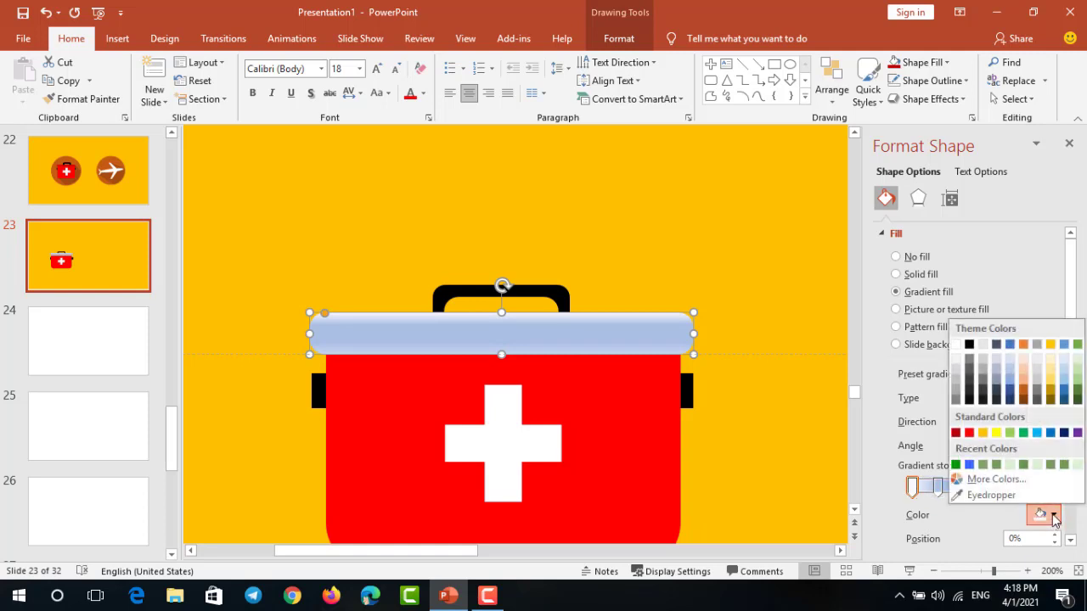
pyautogui.click(966, 436)
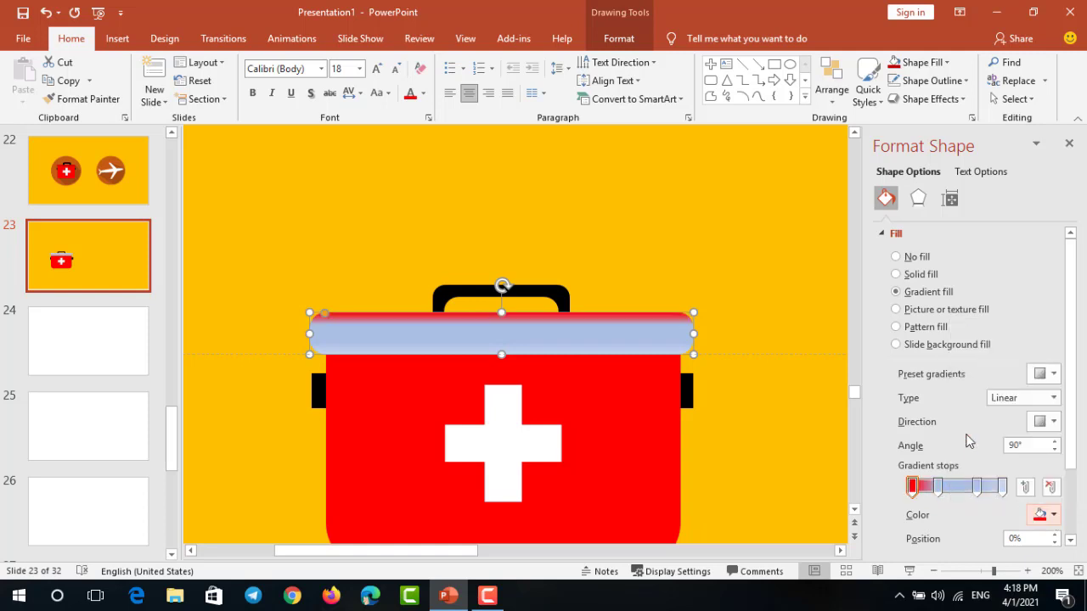
# Set the 100% gradient stop to Red and the 72% and 29% stops to Dark Red
pyautogui.click(998, 486)
pyautogui.click(1053, 514)
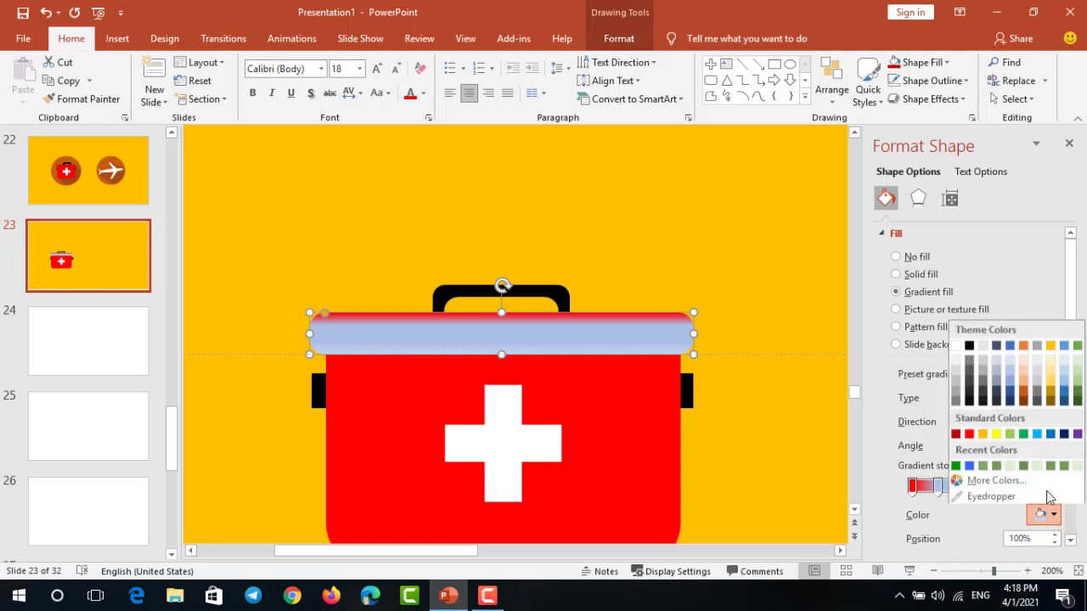
pyautogui.click(981, 435)
pyautogui.click(976, 486)
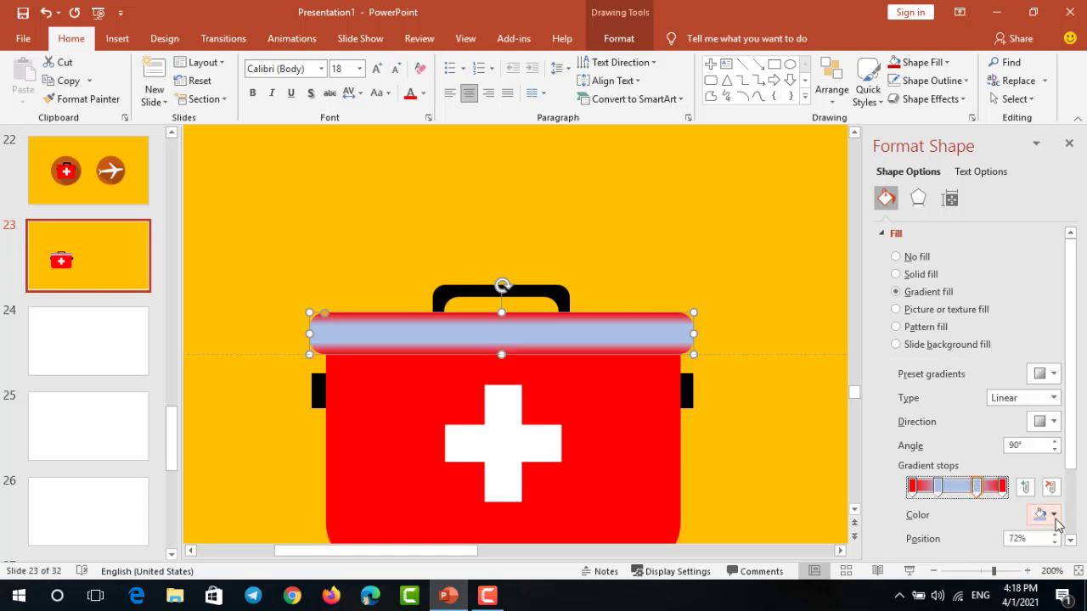
pyautogui.click(1054, 516)
pyautogui.click(955, 433)
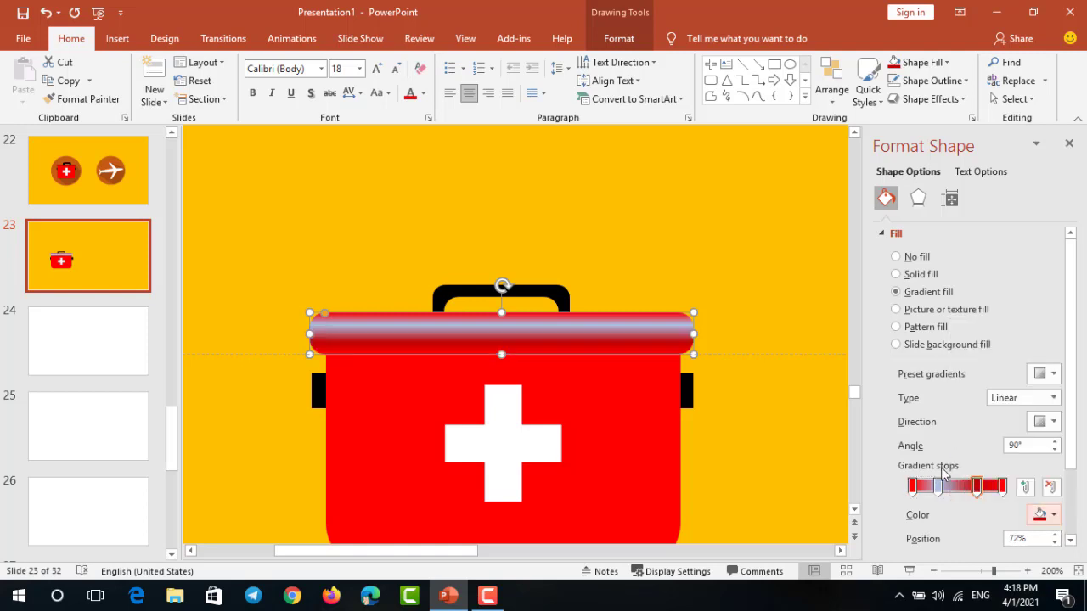
pyautogui.click(937, 485)
pyautogui.click(1048, 516)
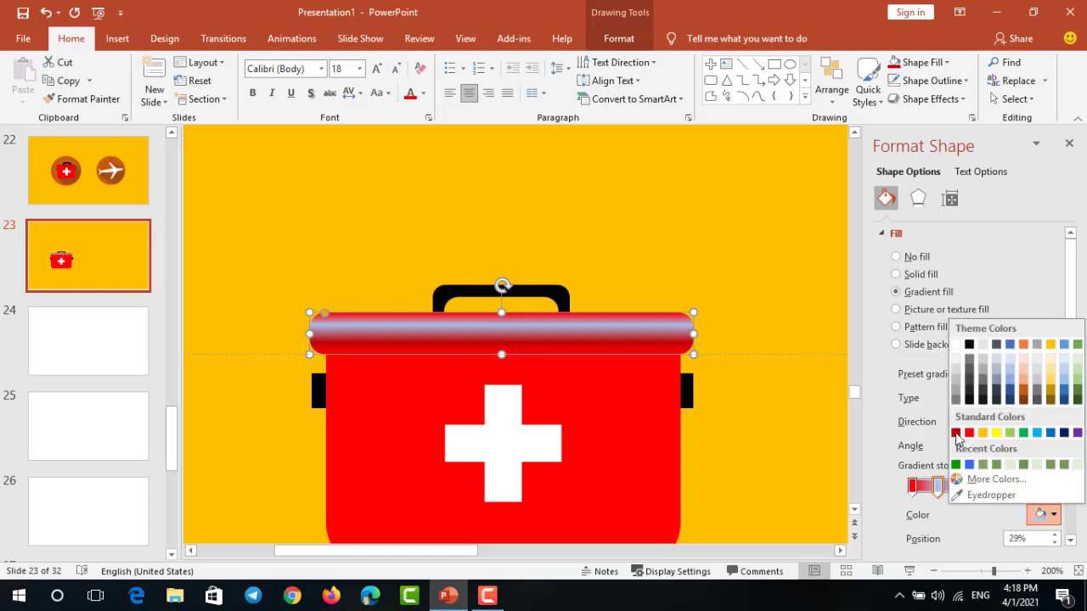
pyautogui.click(956, 434)
pyautogui.click(768, 396)
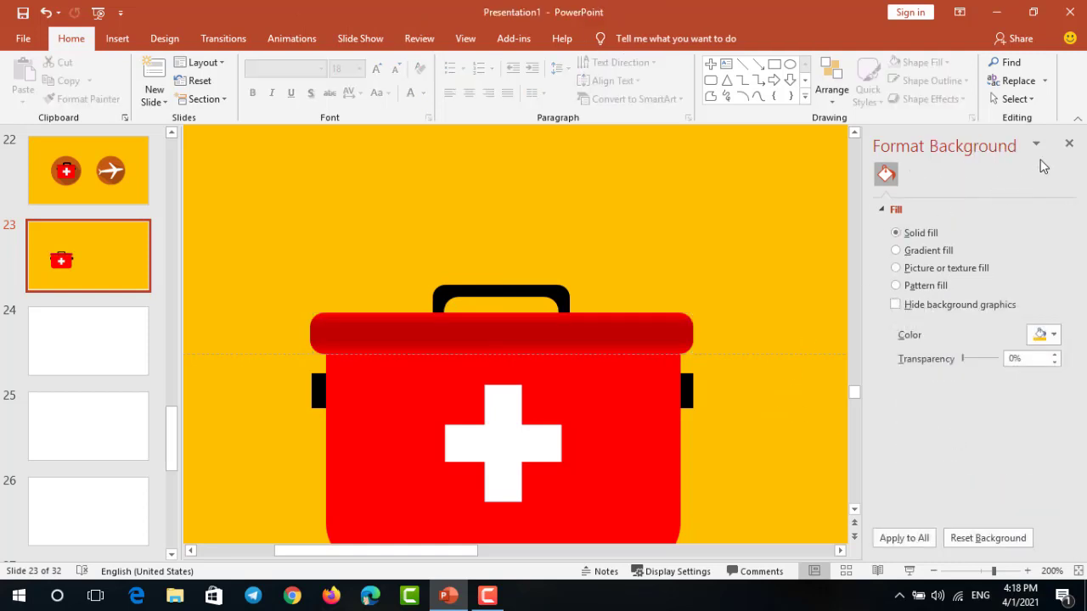
# Close Format Background and nudge the kit's black handle up slightly
pyautogui.click(1069, 143)
pyautogui.scroll(-10, 928, 218)
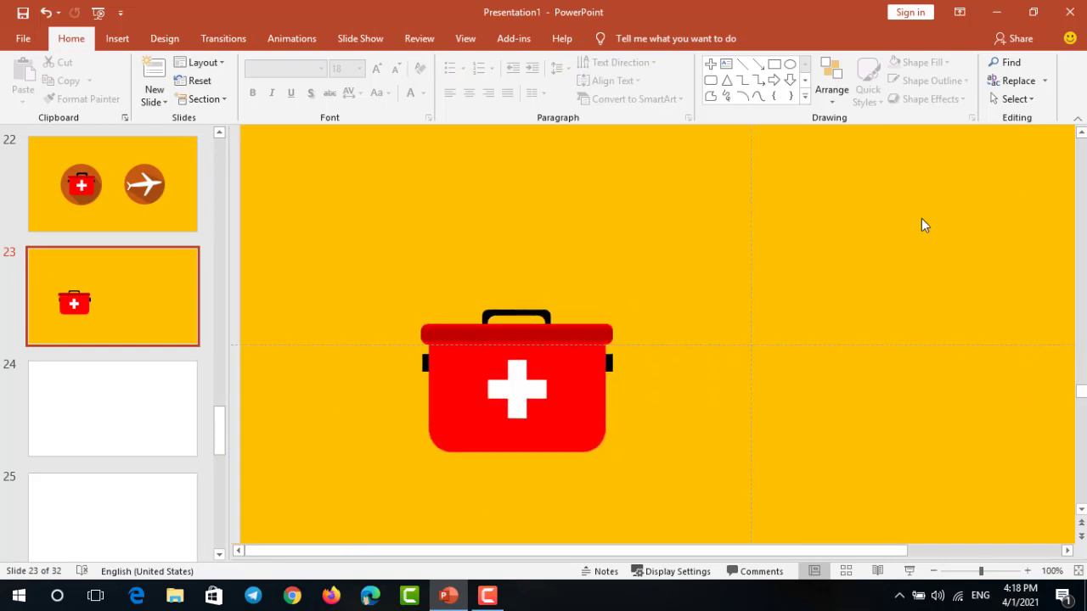
pyautogui.click(526, 319)
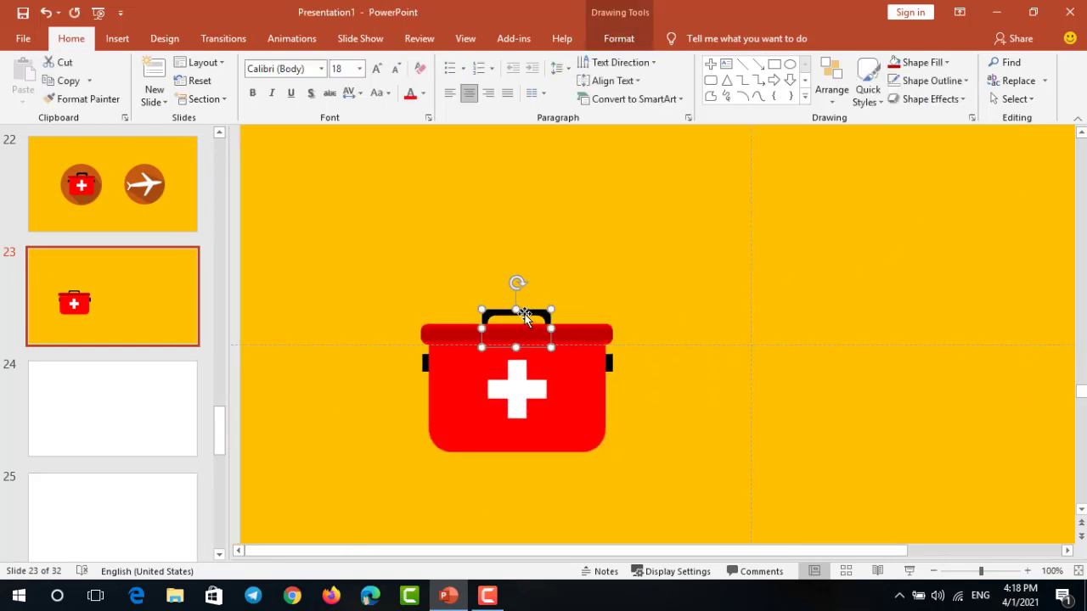
pyautogui.moveTo(526, 318); pyautogui.dragTo(526, 315)
pyautogui.click(717, 341)
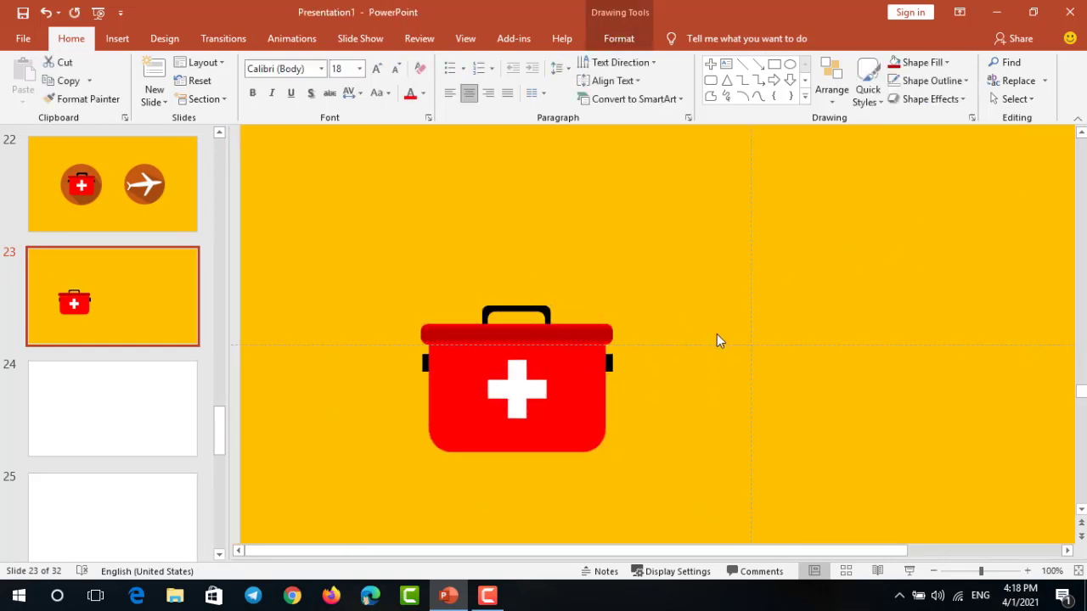
# Group all the kit's shapes with Ctrl+G, move the group up-left, then view slide 22
pyautogui.moveTo(357, 238); pyautogui.dragTo(740, 528)
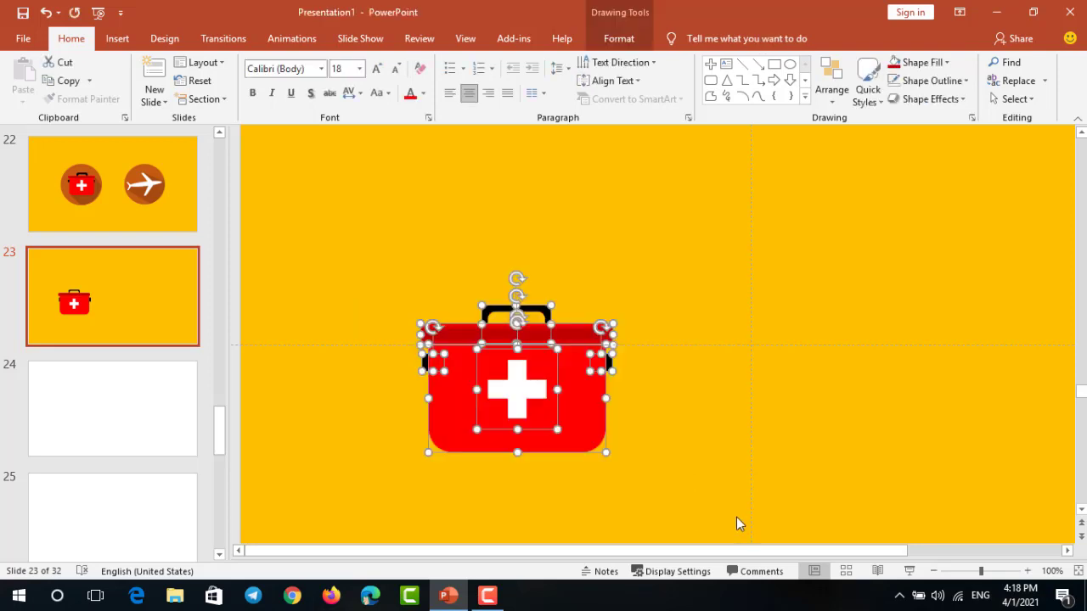
pyautogui.hotkey('ctrl', 'g')
pyautogui.moveTo(538, 352); pyautogui.dragTo(429, 228)
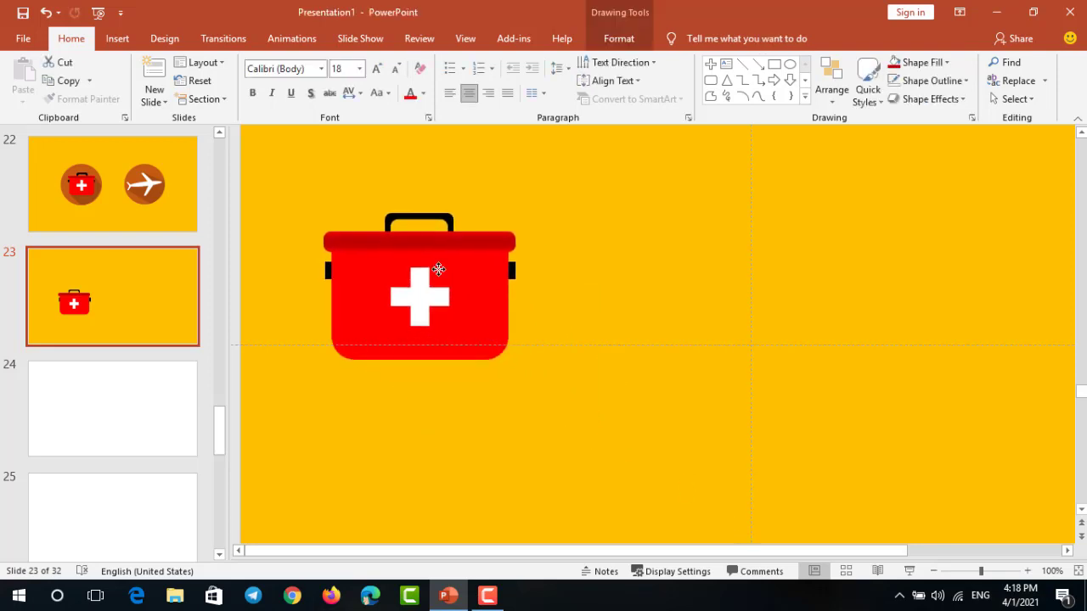
pyautogui.click(613, 280)
pyautogui.click(170, 199)
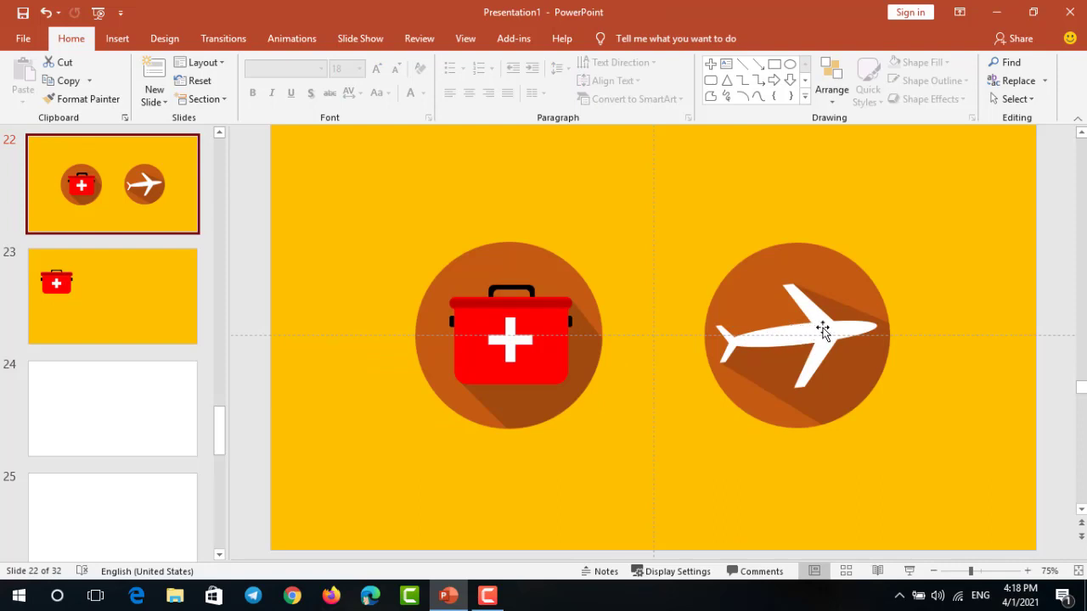
# On slide 23, draw an oval right of the first-aid kit and flatten it into a wide ellipse
pyautogui.click(150, 274)
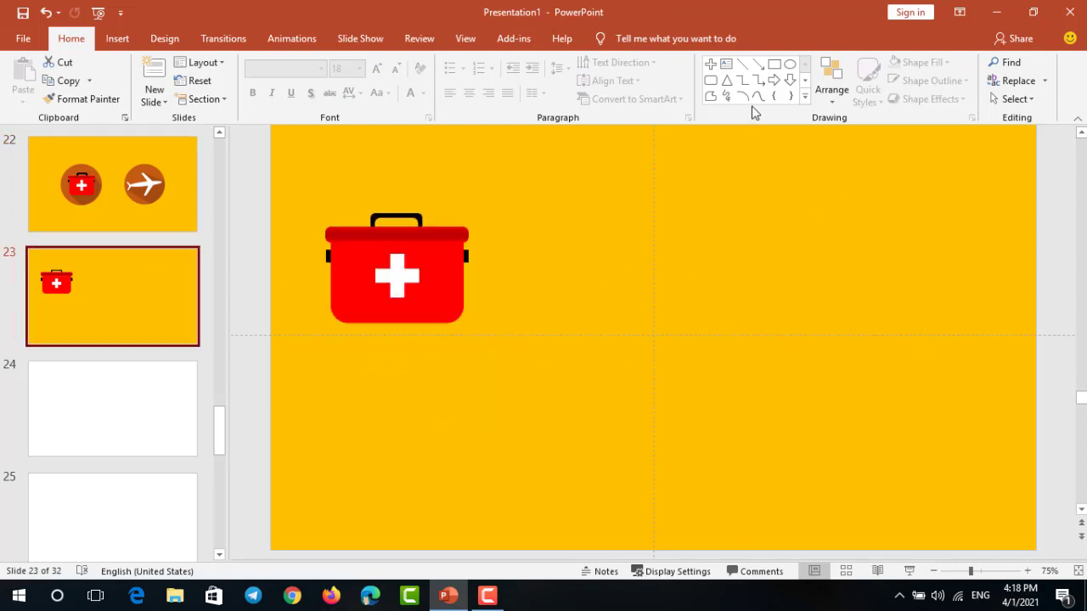
pyautogui.click(805, 100)
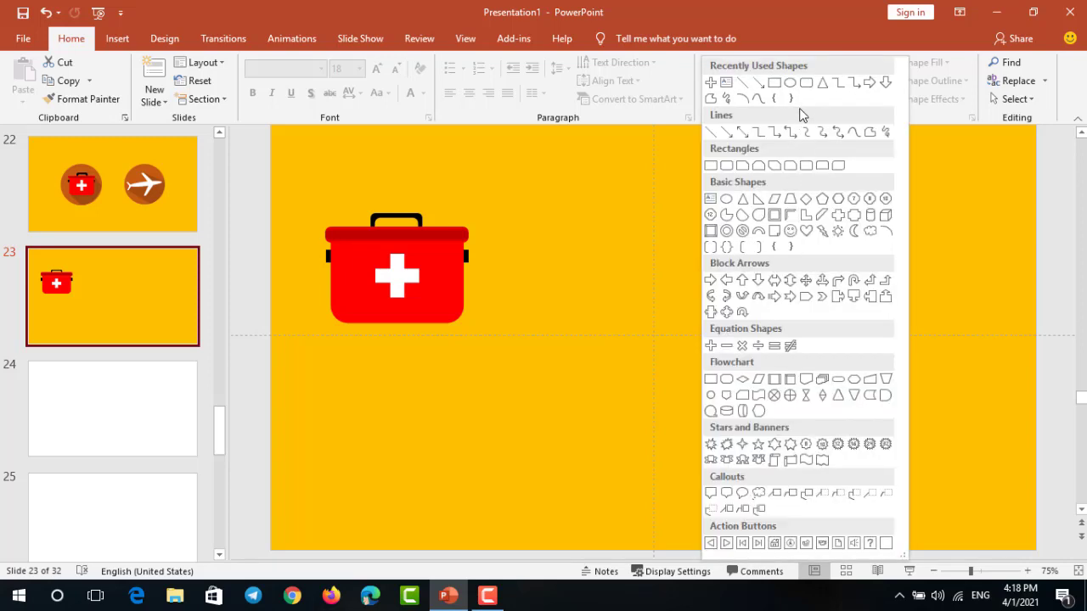
pyautogui.click(789, 84)
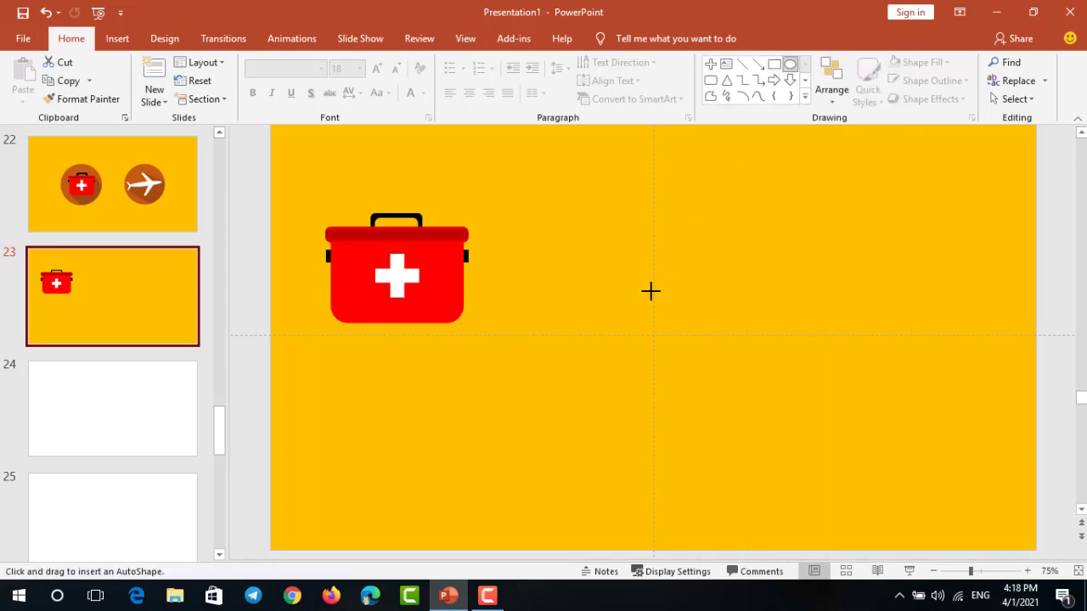
pyautogui.moveTo(650, 291)
pyautogui.mouseDown()
pyautogui.moveTo(764, 331)
pyautogui.moveTo(940, 334)
pyautogui.mouseUp()
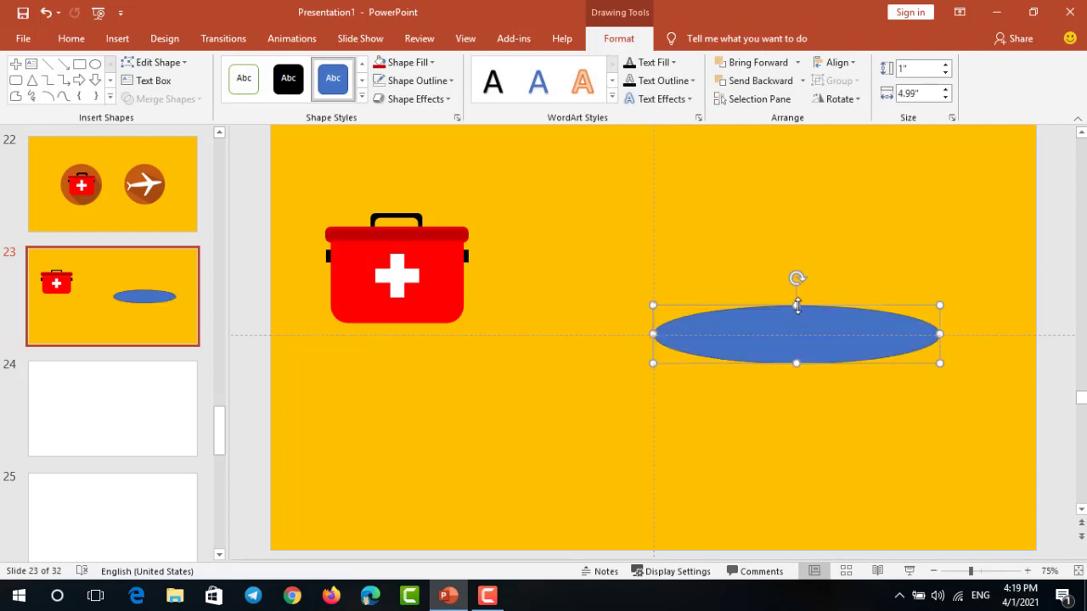
pyautogui.moveTo(797, 306); pyautogui.dragTo(790, 318)
pyautogui.keyDown('ctrl'); pyautogui.scroll(3, 764, 348); pyautogui.keyUp('ctrl')
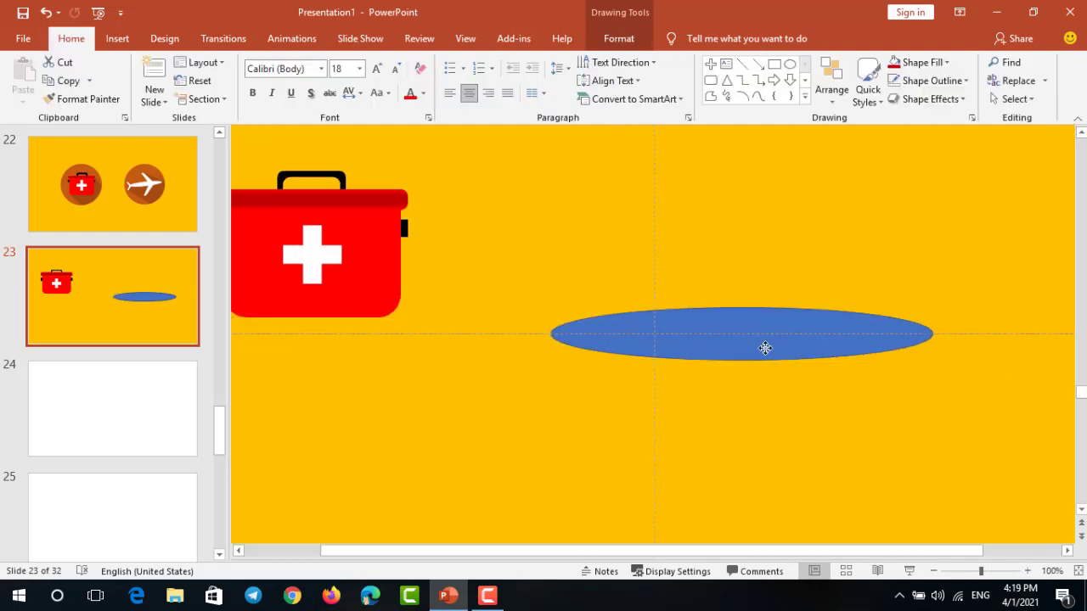
pyautogui.click(793, 396)
pyautogui.keyDown('ctrl'); pyautogui.scroll(-3, 792, 390); pyautogui.keyUp('ctrl')
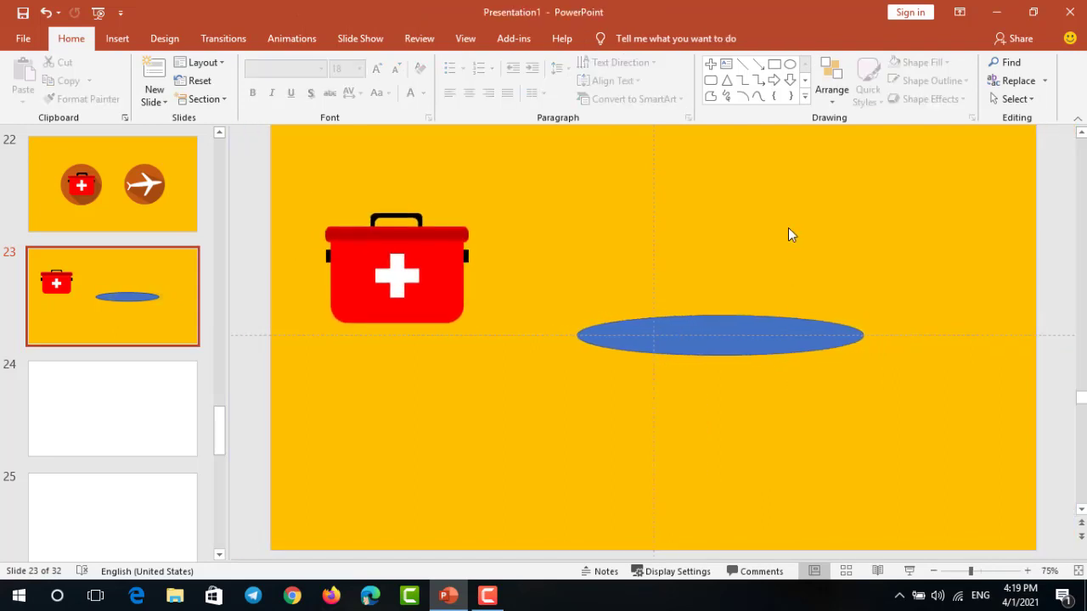
# Draw a tall, thin isosceles triangle down onto the ellipse and rotate it to lean left
pyautogui.click(805, 96)
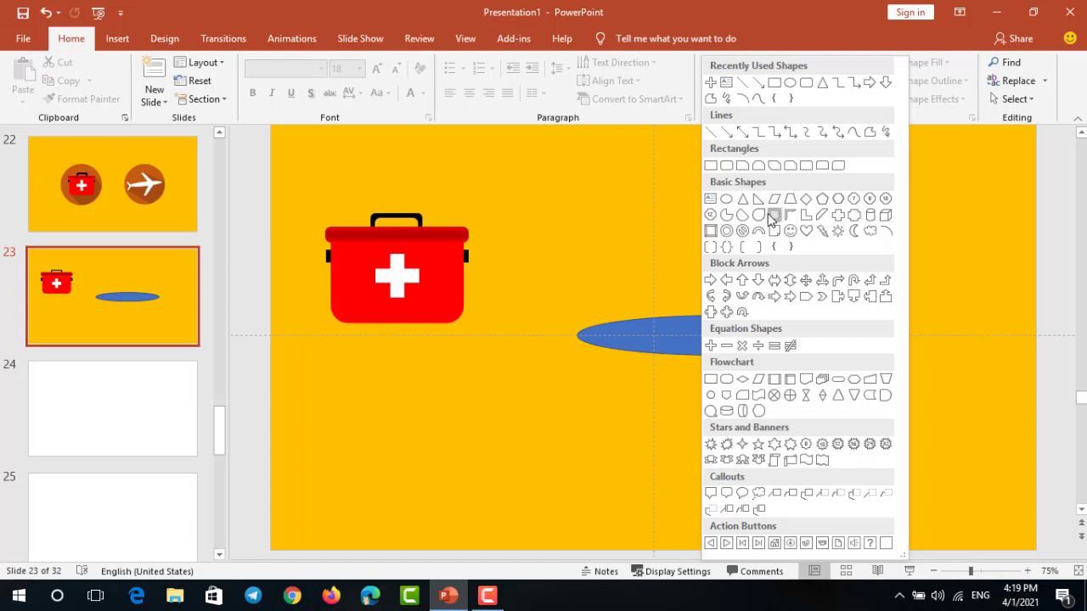
pyautogui.click(822, 82)
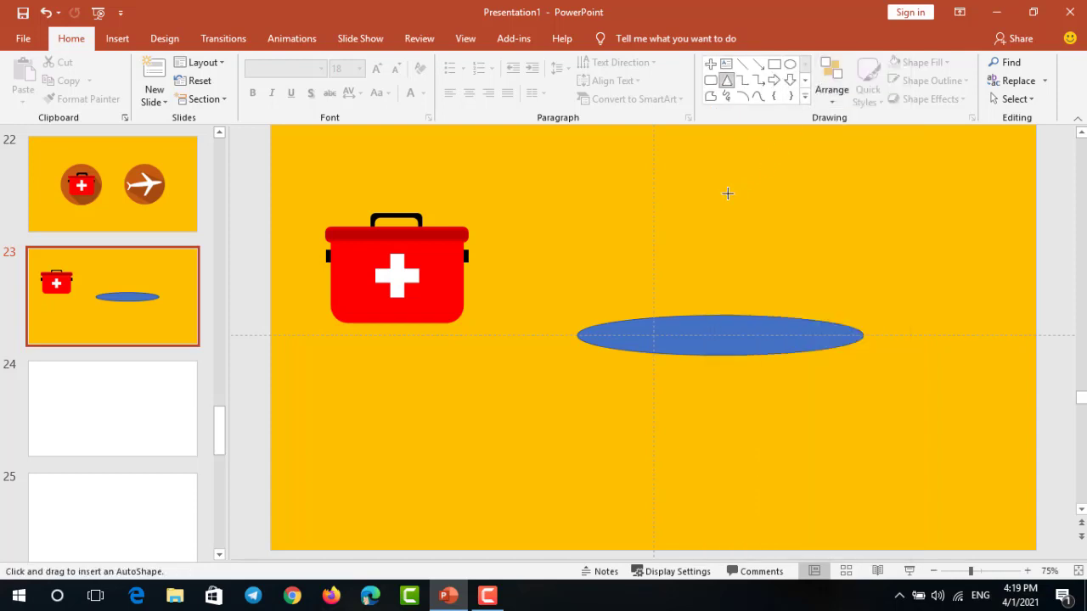
pyautogui.moveTo(719, 195); pyautogui.dragTo(746, 319)
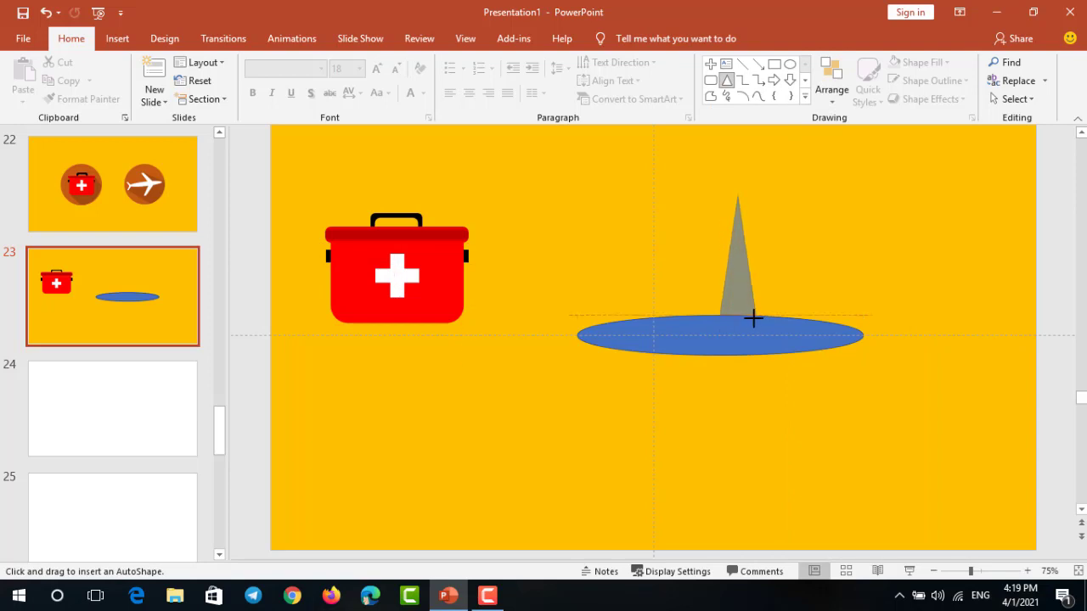
pyautogui.moveTo(745, 328); pyautogui.dragTo(750, 365)
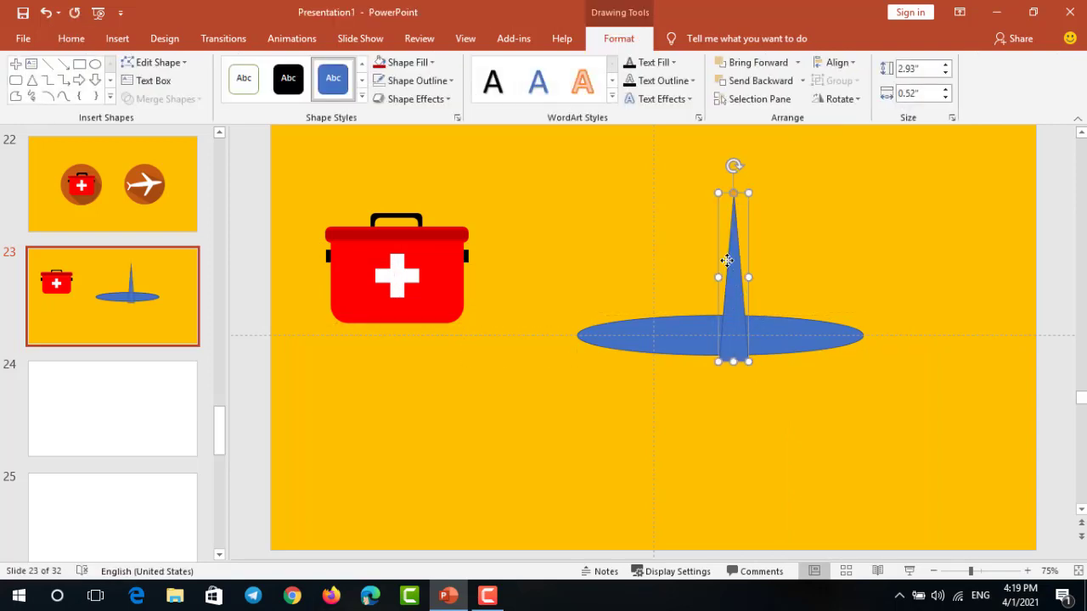
pyautogui.moveTo(740, 301); pyautogui.dragTo(732, 282)
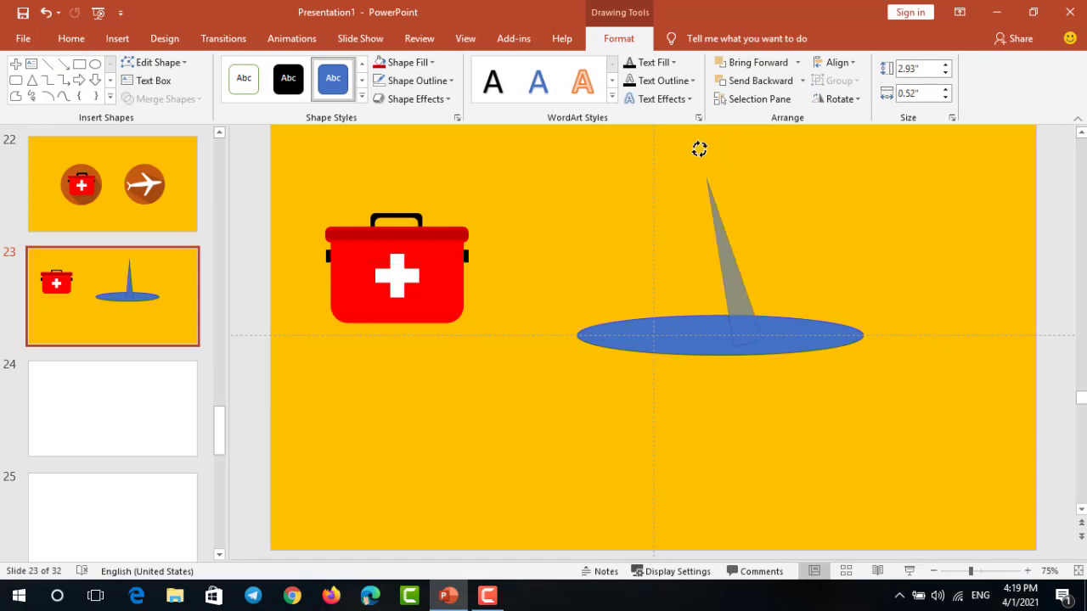
pyautogui.moveTo(728, 150); pyautogui.dragTo(674, 161)
pyautogui.scroll(2, 754, 200)
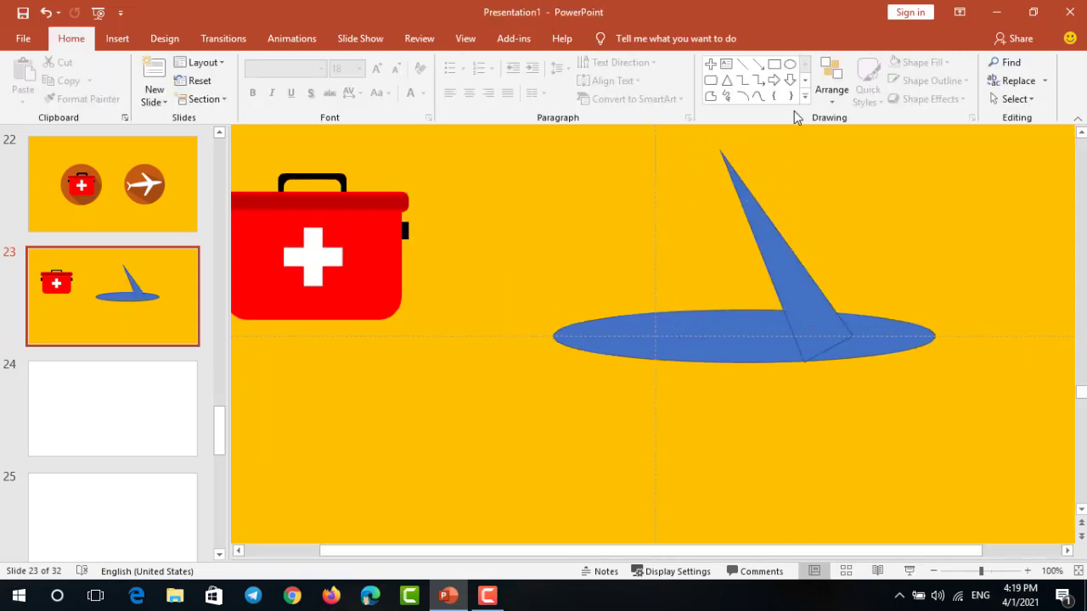
# Draw a wide rectangle over the triangle's tip and fragment the two shapes with Merge Shapes
pyautogui.click(775, 65)
pyautogui.click(664, 137)
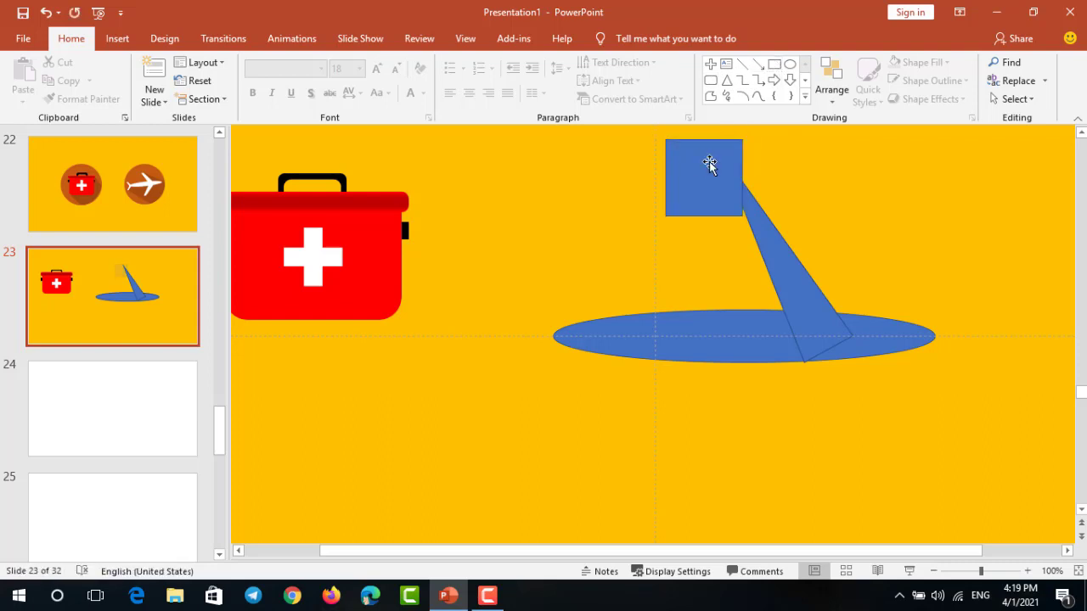
pyautogui.moveTo(741, 177); pyautogui.dragTo(841, 177)
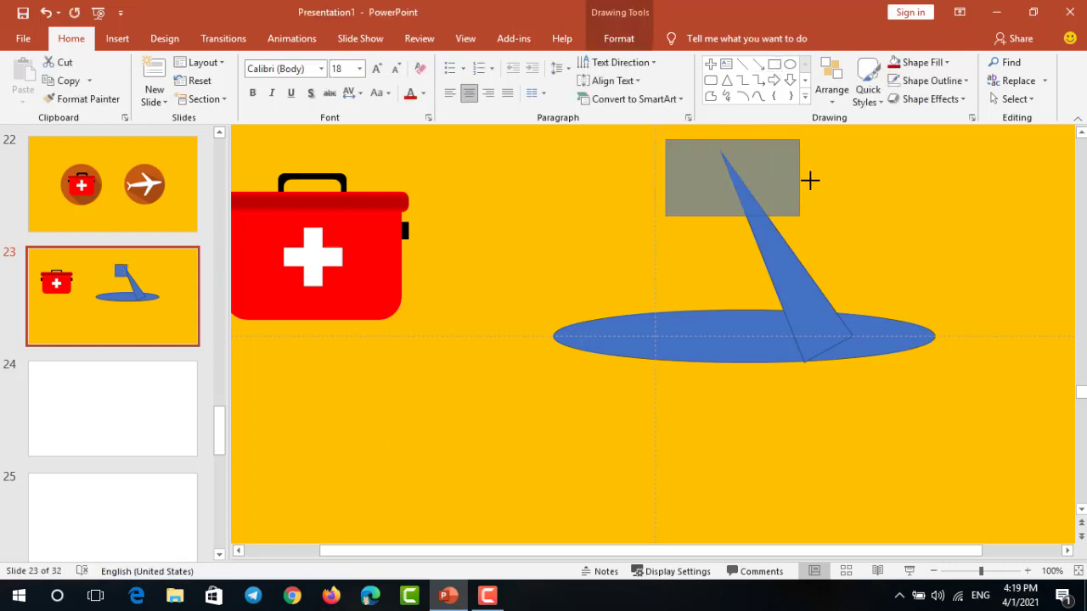
pyautogui.moveTo(750, 146); pyautogui.dragTo(740, 142)
pyautogui.keyDown('shift'); pyautogui.click(779, 246); pyautogui.keyUp('shift')
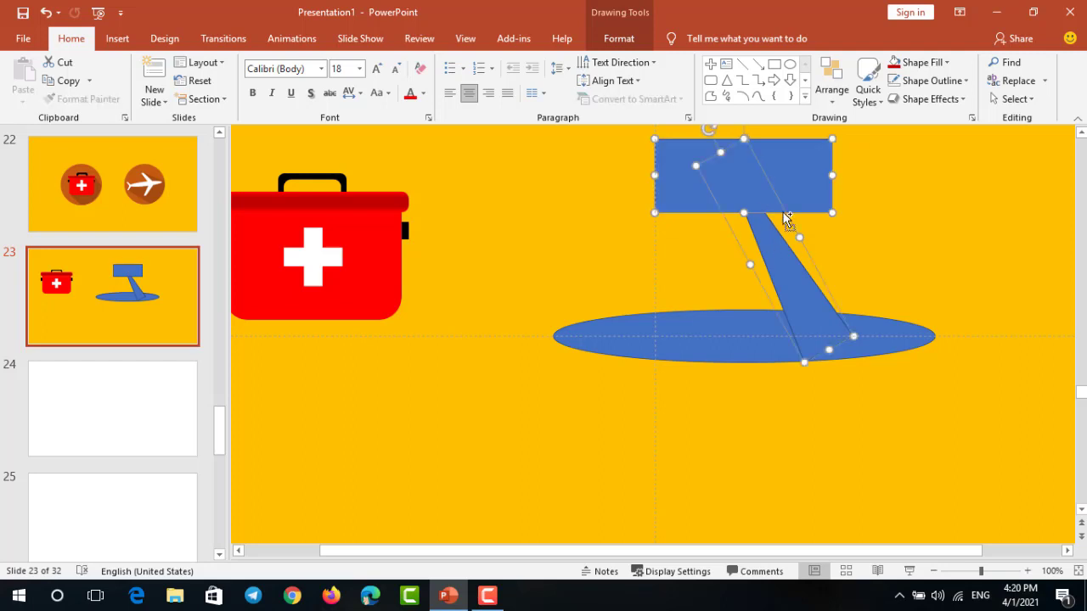
pyautogui.click(615, 39)
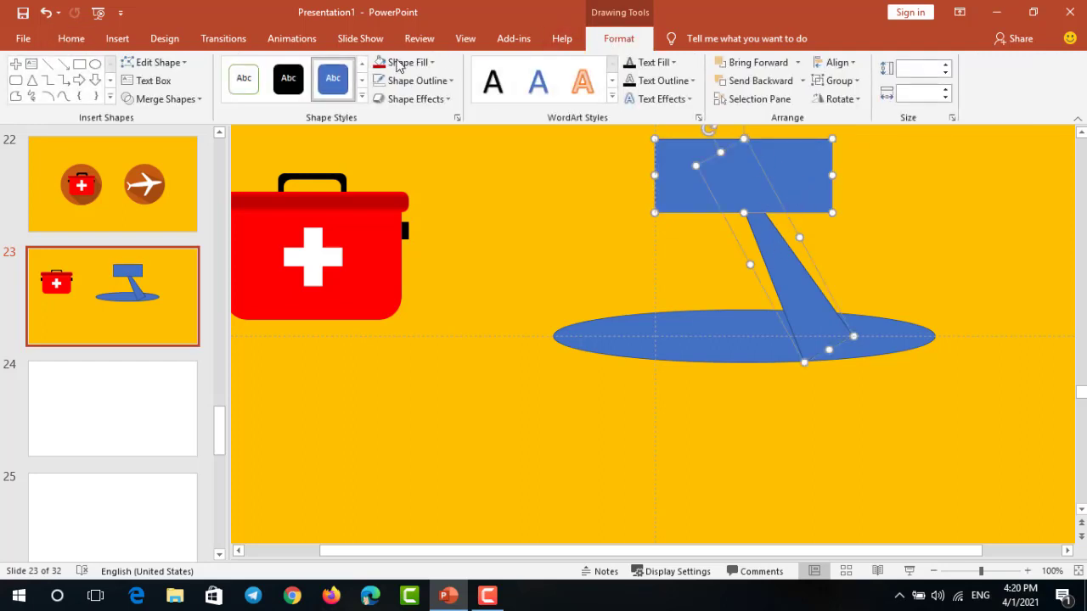
pyautogui.click(200, 100)
pyautogui.click(173, 158)
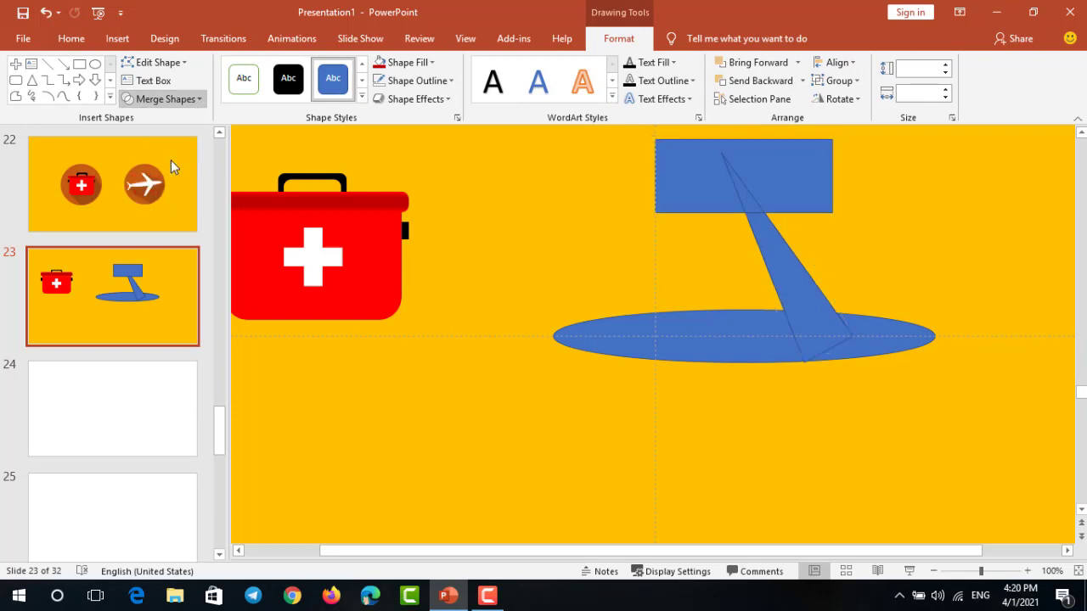
# Delete the leftover rectangle piece and move the small triangle to the oval's left end as a tail fin
pyautogui.click(470, 215)
pyautogui.click(673, 175)
pyautogui.press('Delete')
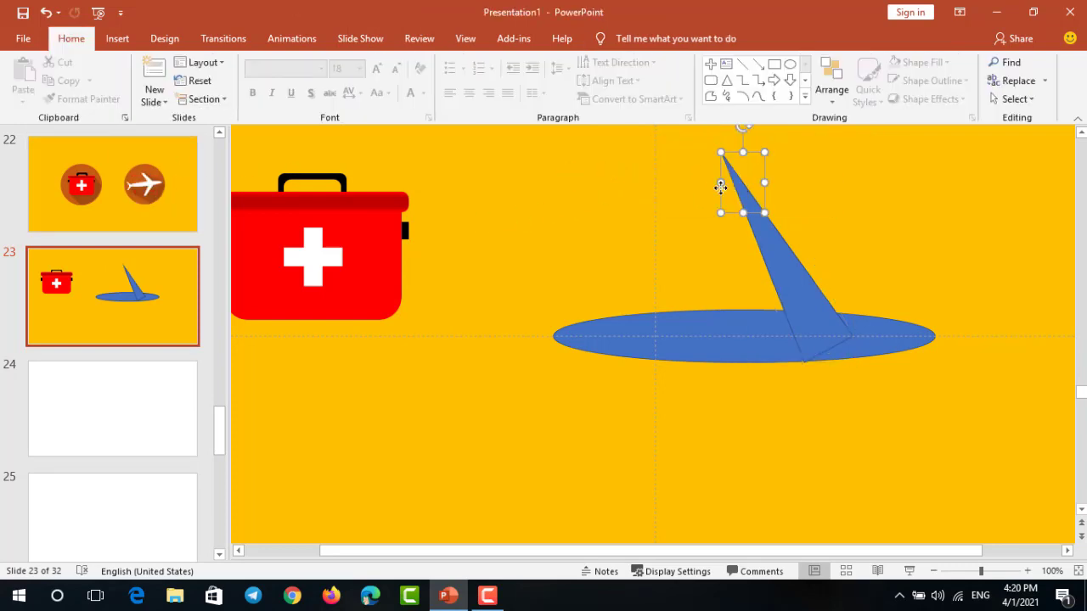
pyautogui.moveTo(738, 189); pyautogui.dragTo(554, 314)
pyautogui.click(751, 258)
# Copy the swept wing, flip the copy vertically, and place it below the fuselage
pyautogui.click(777, 248)
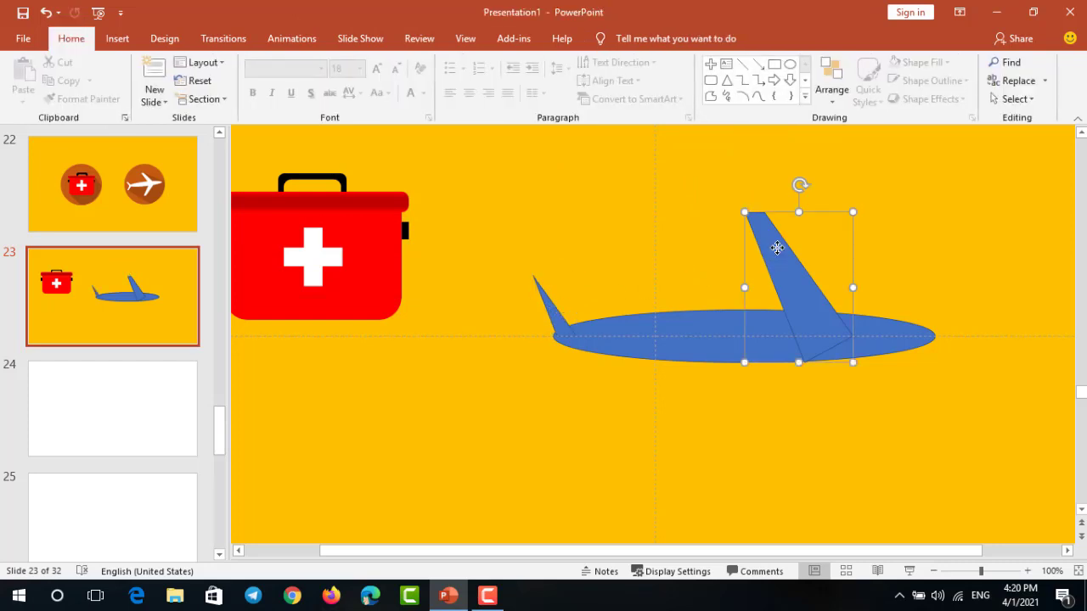
pyautogui.click(940, 260)
pyautogui.click(802, 273)
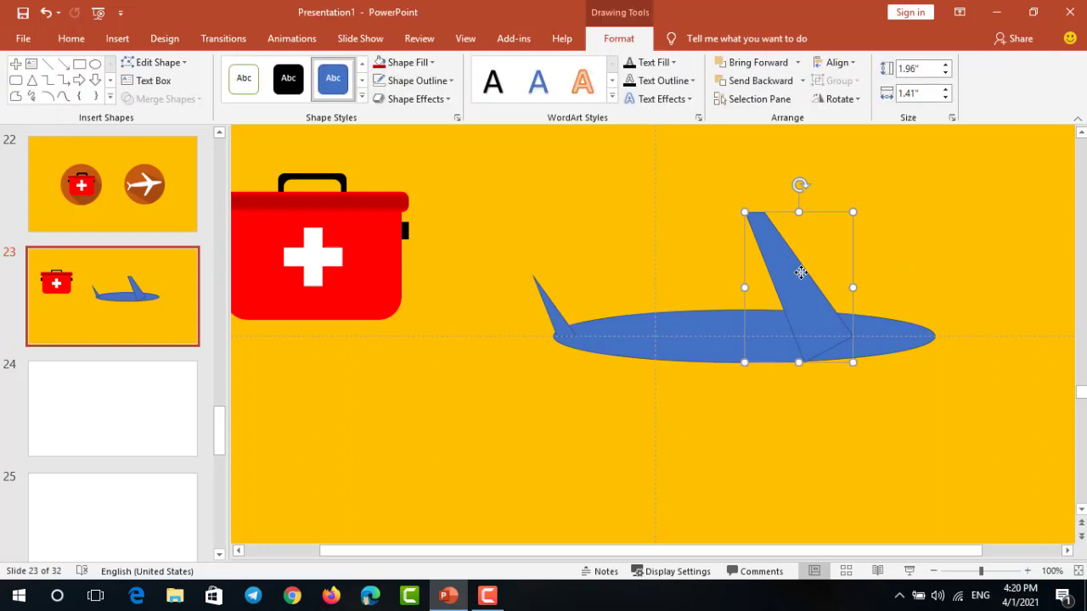
pyautogui.hotkey('ctrl', 'Up')
pyautogui.hotkey('ctrl', 'Up')
pyautogui.hotkey('ctrl', 'Up')
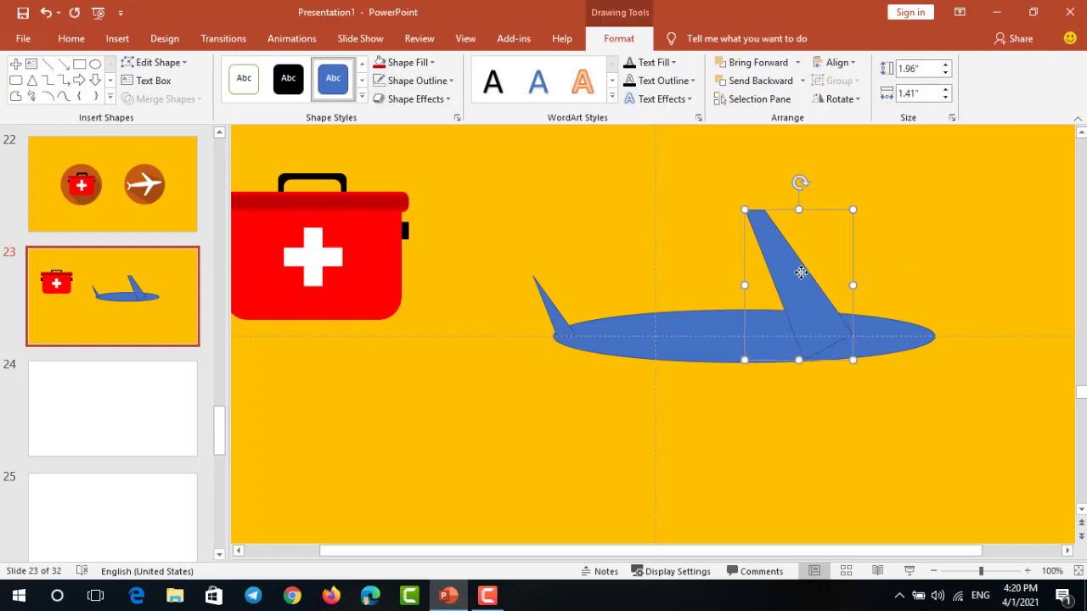
pyautogui.click(890, 291)
pyautogui.click(798, 283)
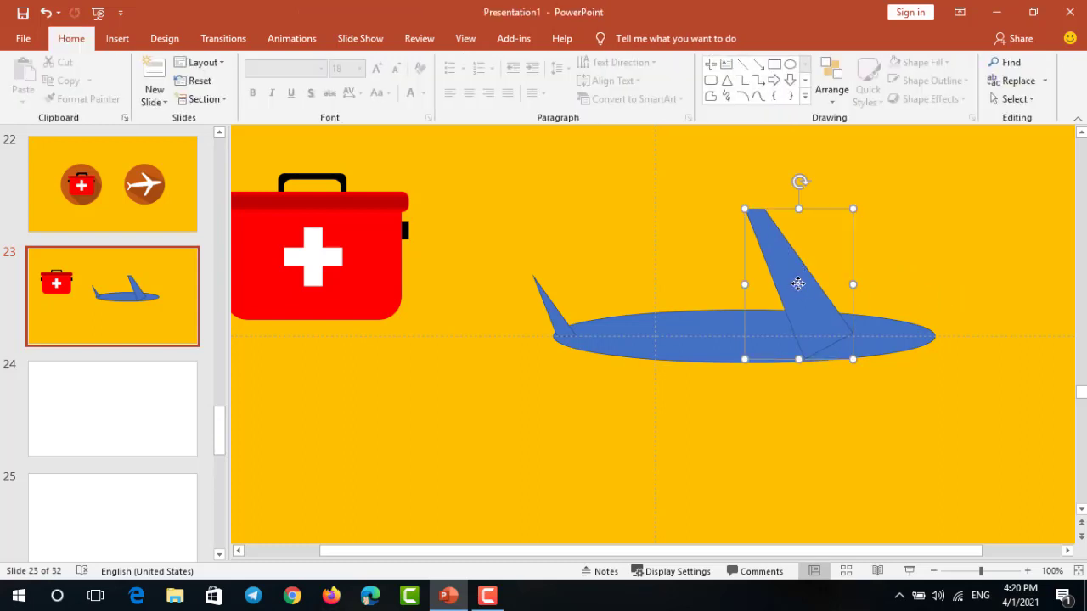
pyautogui.moveTo(798, 283); pyautogui.dragTo(810, 296)
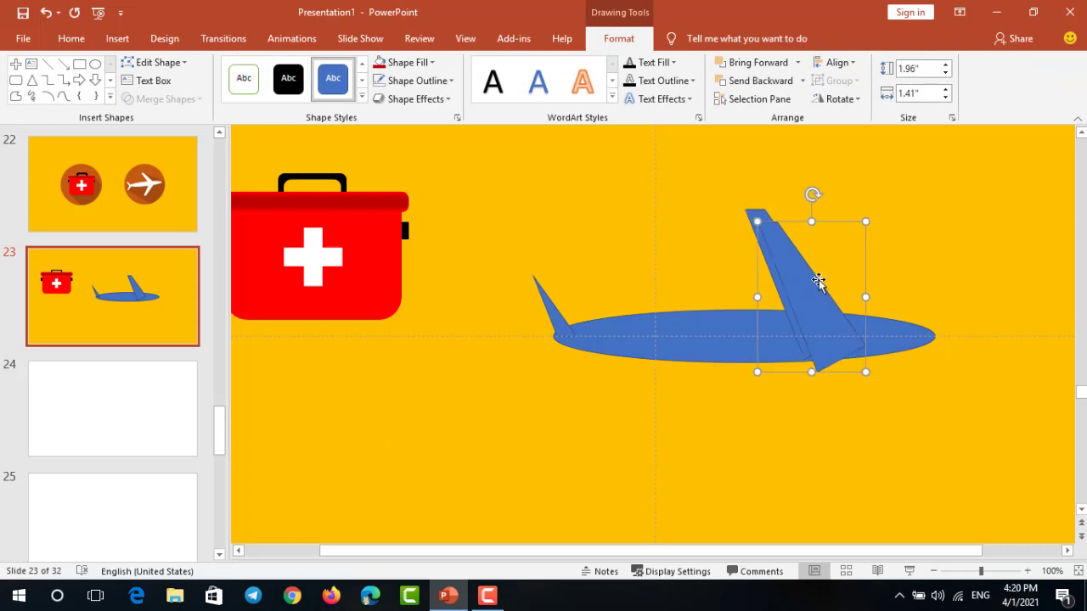
pyautogui.click(840, 99)
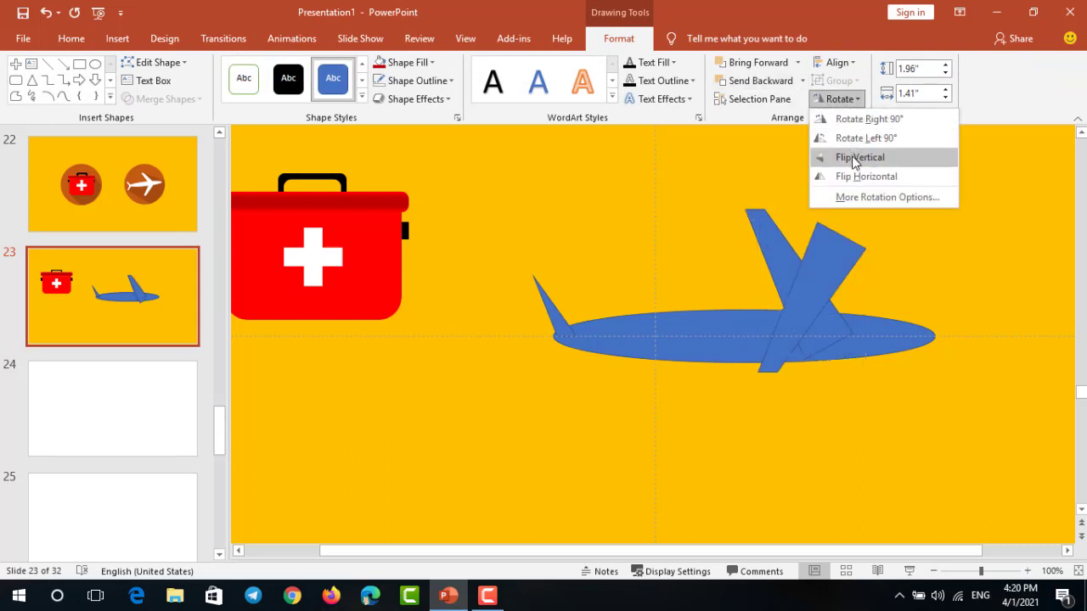
pyautogui.click(853, 156)
pyautogui.moveTo(824, 261); pyautogui.dragTo(815, 351)
pyautogui.click(888, 383)
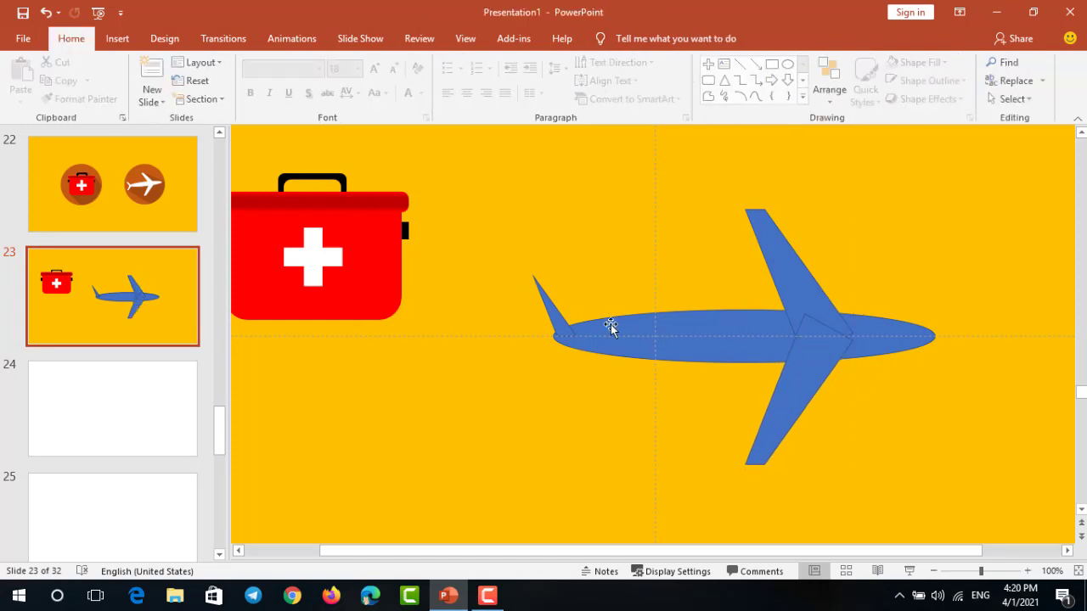
# Make the tail fin taller and narrower, checking slide 22's finished plane for reference
pyautogui.scroll(2, 567, 323)
pyautogui.click(535, 303)
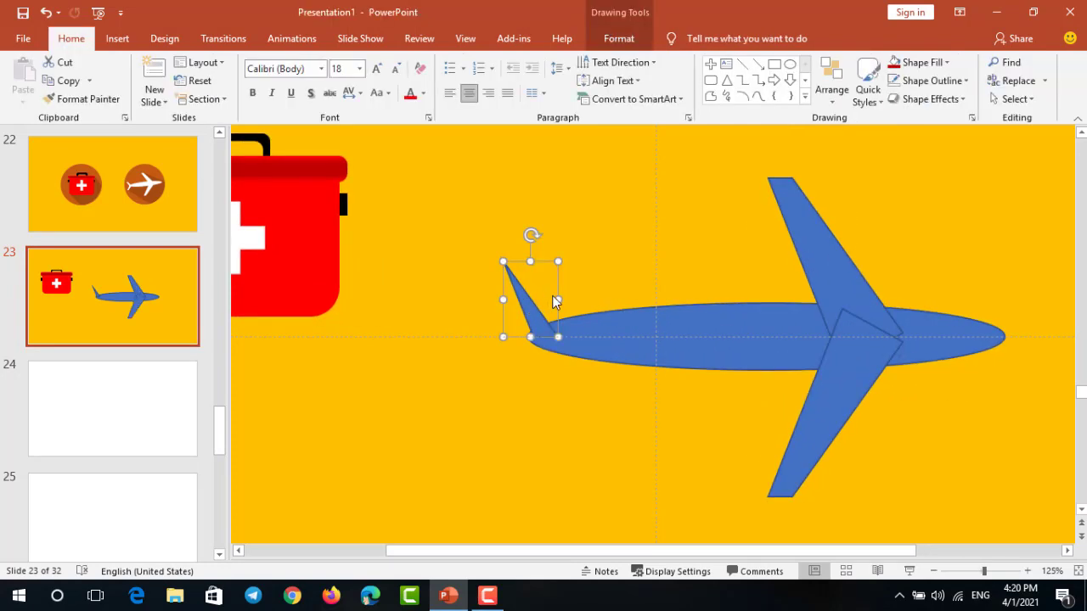
pyautogui.moveTo(556, 264); pyautogui.dragTo(576, 204)
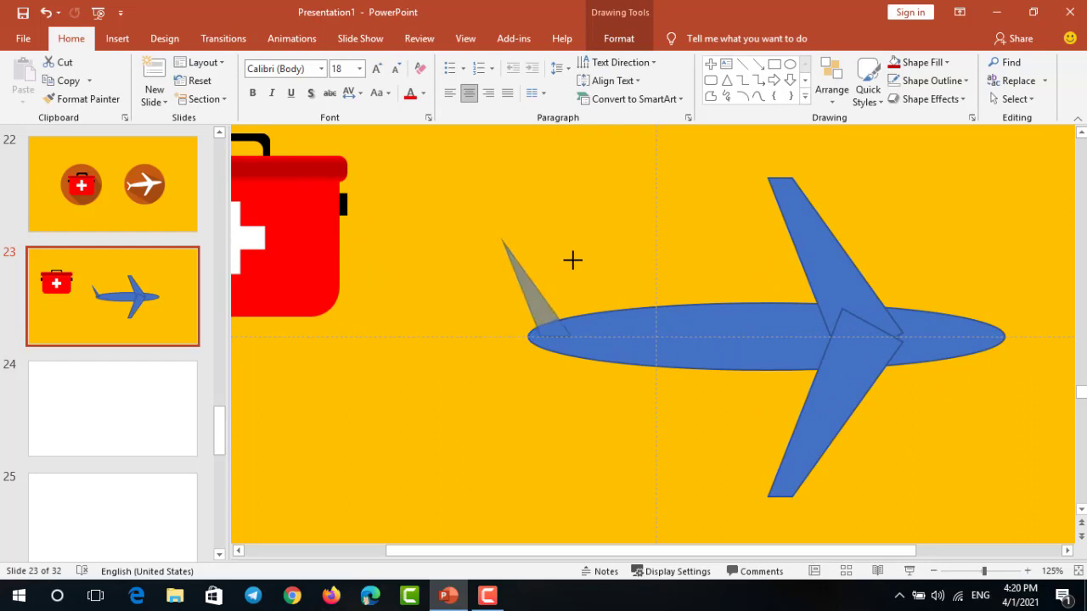
pyautogui.moveTo(541, 319); pyautogui.dragTo(538, 315)
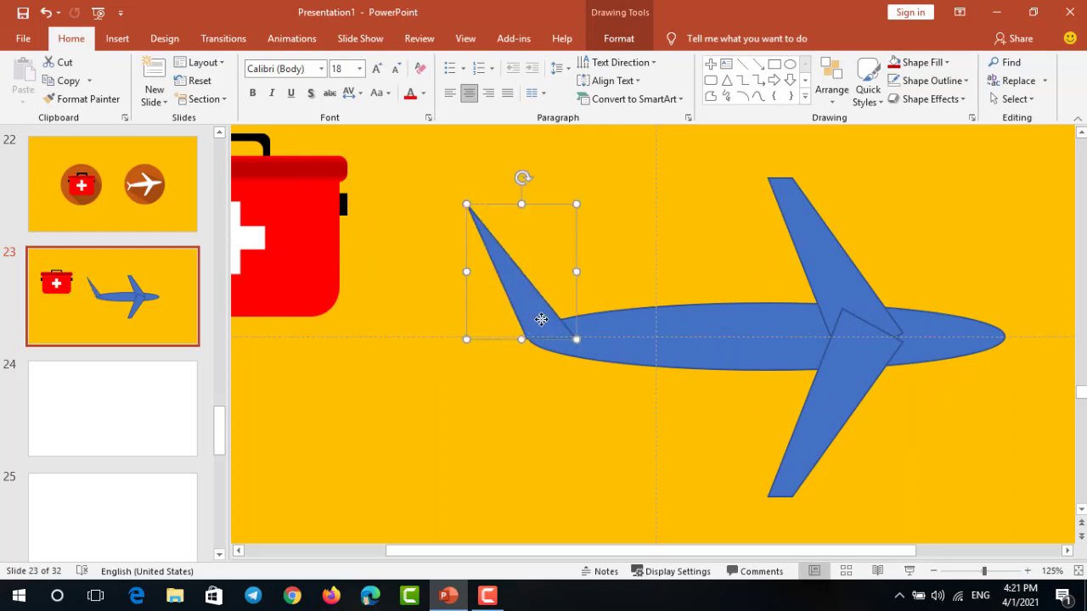
pyautogui.click(546, 418)
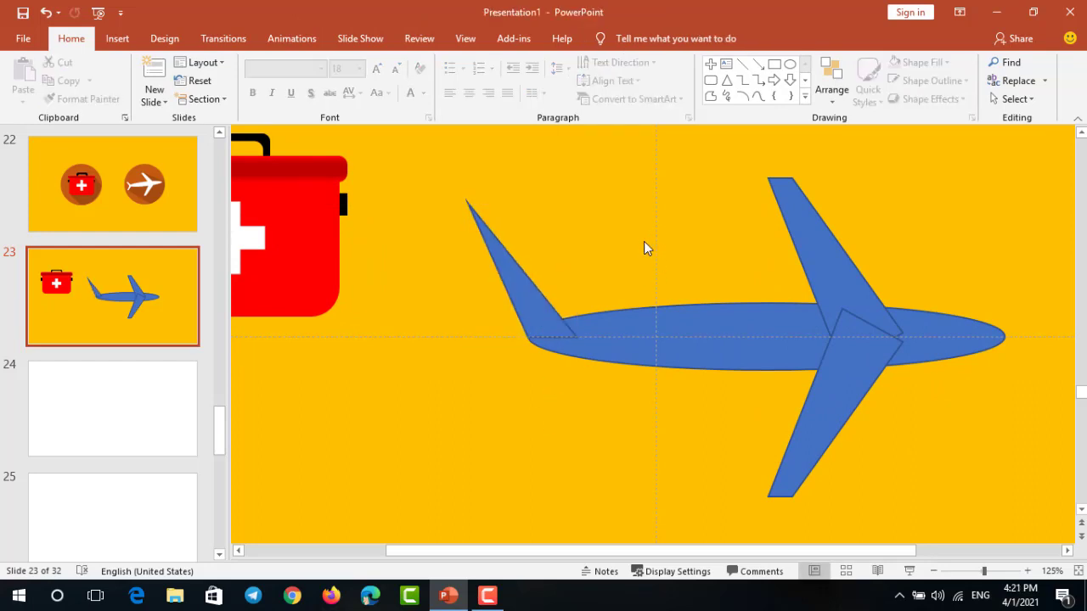
pyautogui.click(136, 191)
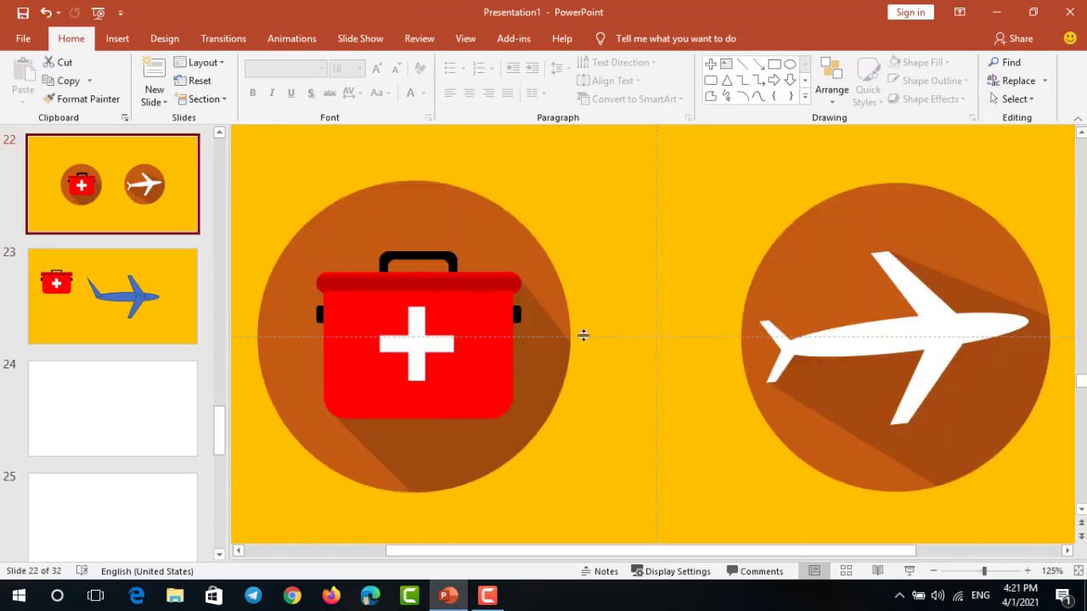
pyautogui.click(189, 312)
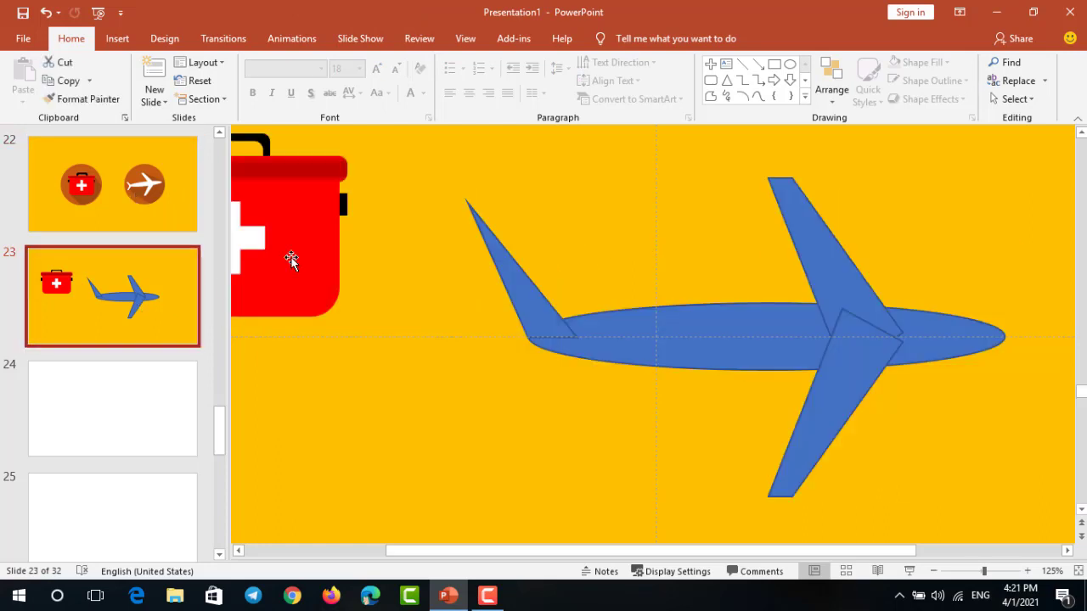
pyautogui.click(501, 253)
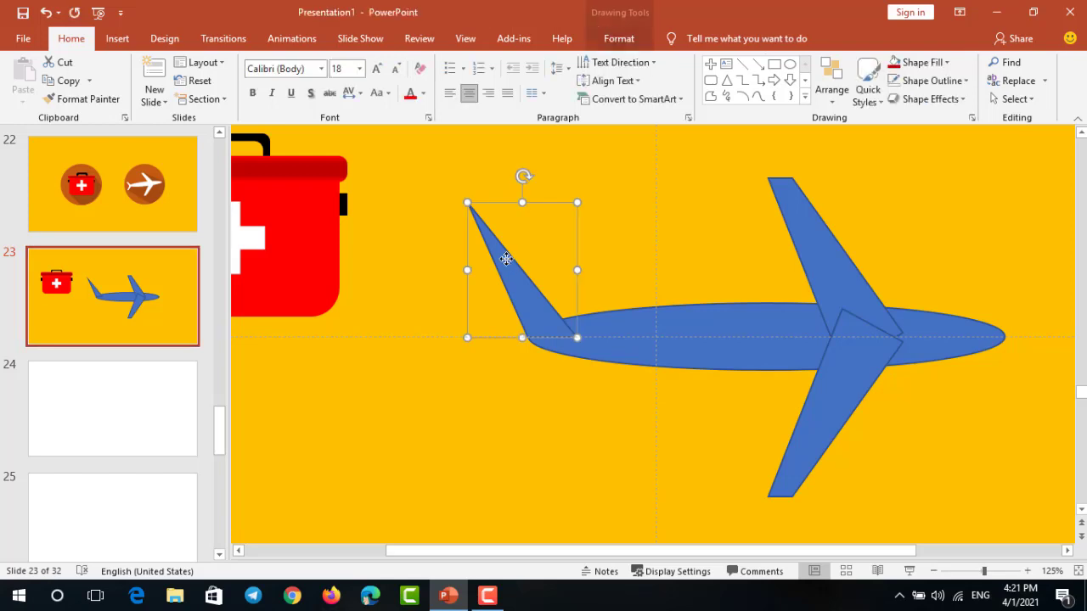
pyautogui.moveTo(469, 205); pyautogui.dragTo(483, 221)
pyautogui.scroll(5, 794, 224)
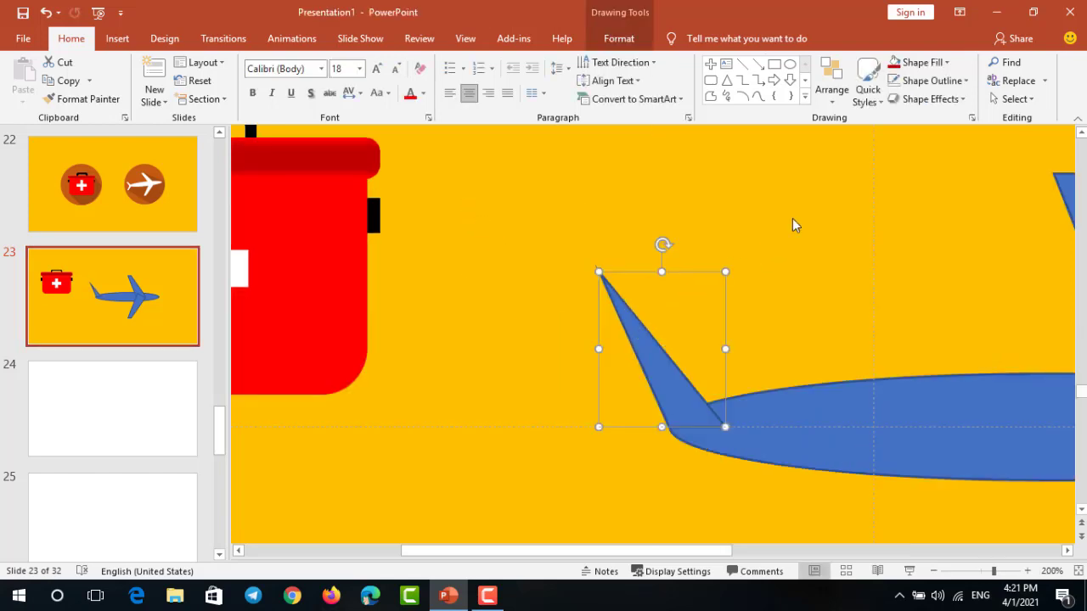
# Trim the fin's tip flat by fragmenting it with a rectangle and deleting the rectangle piece and tip
pyautogui.click(774, 63)
pyautogui.moveTo(464, 179)
pyautogui.mouseDown()
pyautogui.moveTo(596, 238)
pyautogui.moveTo(799, 262)
pyautogui.moveTo(732, 266)
pyautogui.moveTo(723, 283)
pyautogui.mouseUp()
pyautogui.keyDown('shift'); pyautogui.click(637, 326); pyautogui.keyUp('shift')
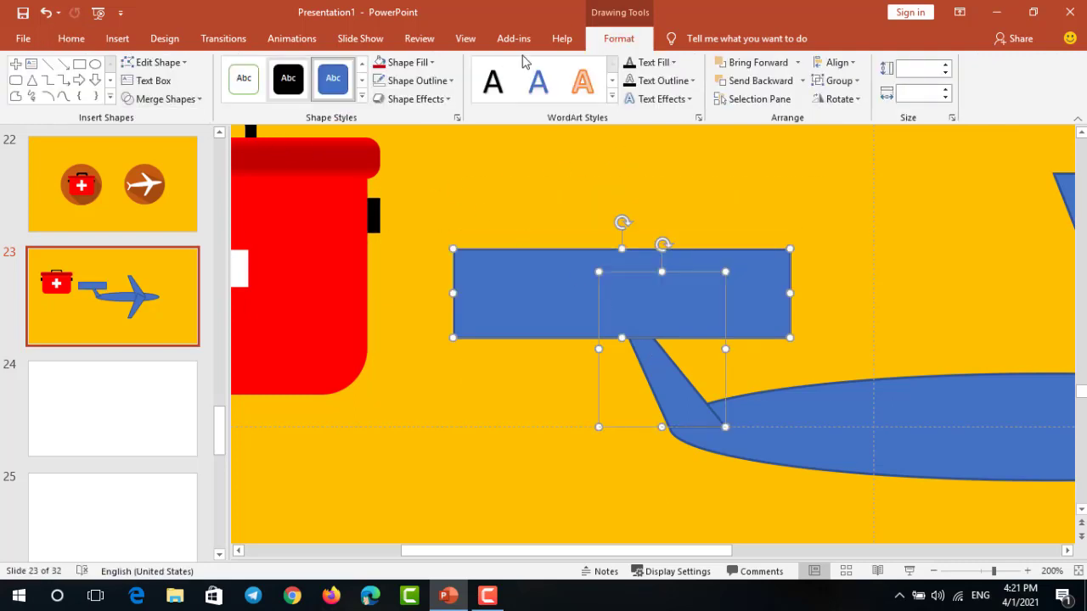
pyautogui.click(195, 100)
pyautogui.click(176, 161)
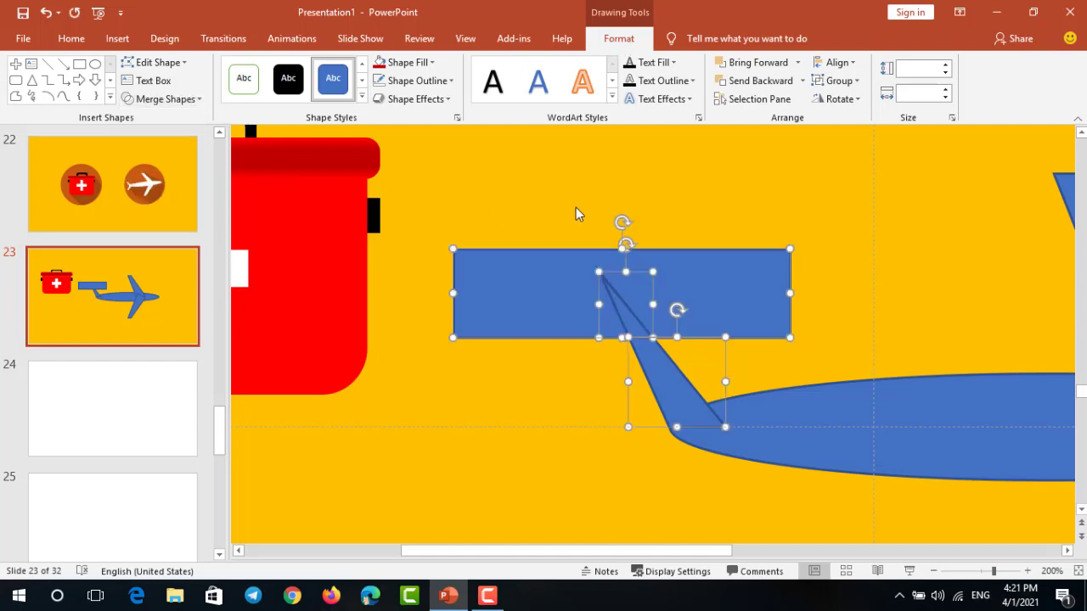
pyautogui.click(575, 207)
pyautogui.click(534, 266)
pyautogui.press('Delete')
pyautogui.click(586, 288)
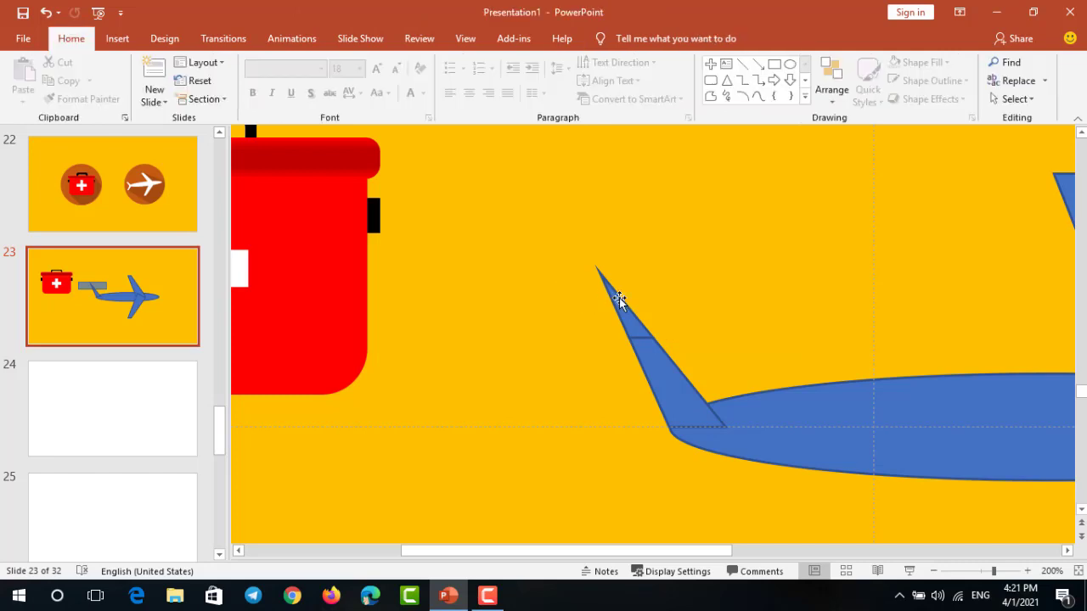
pyautogui.click(618, 297)
pyautogui.press('Delete')
pyautogui.click(670, 255)
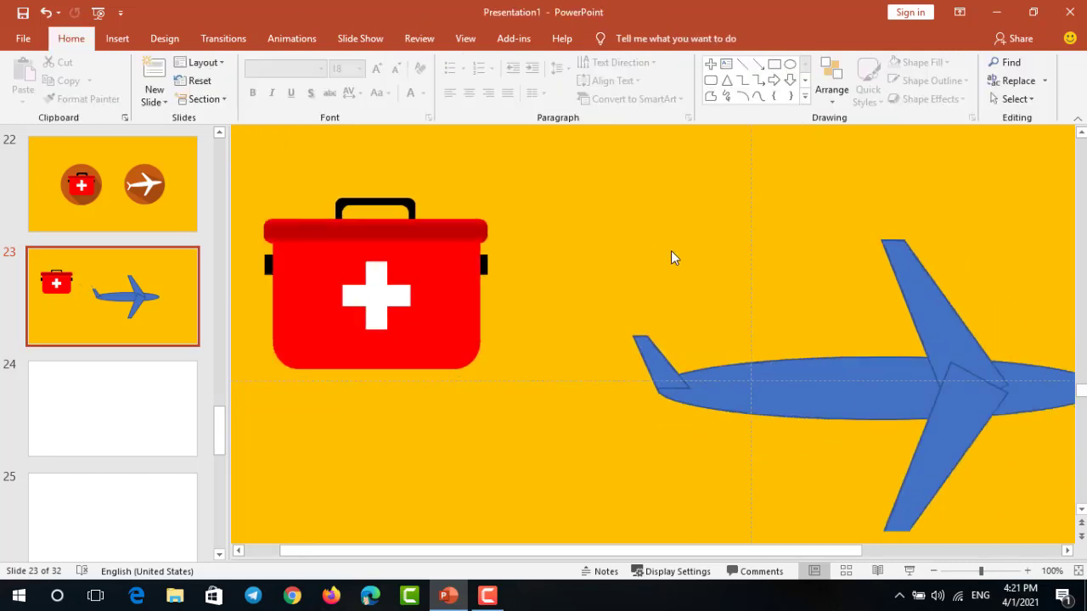
pyautogui.scroll(-5, 670, 253)
# Flip the tail fin copy vertically and move it down to form the lower fin
pyautogui.click(574, 311)
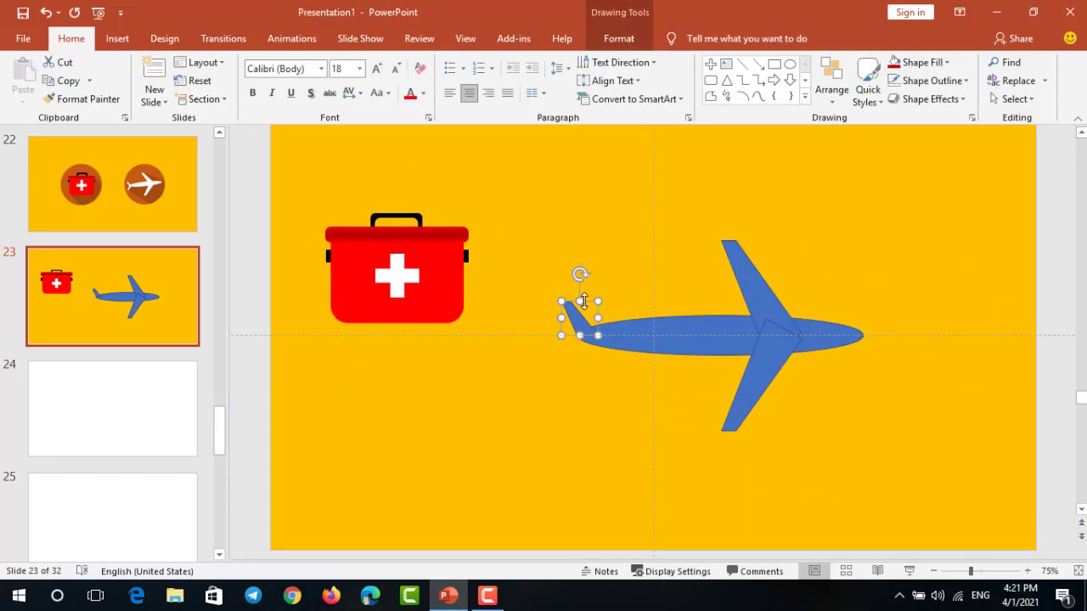
pyautogui.scroll(5, 690, 237)
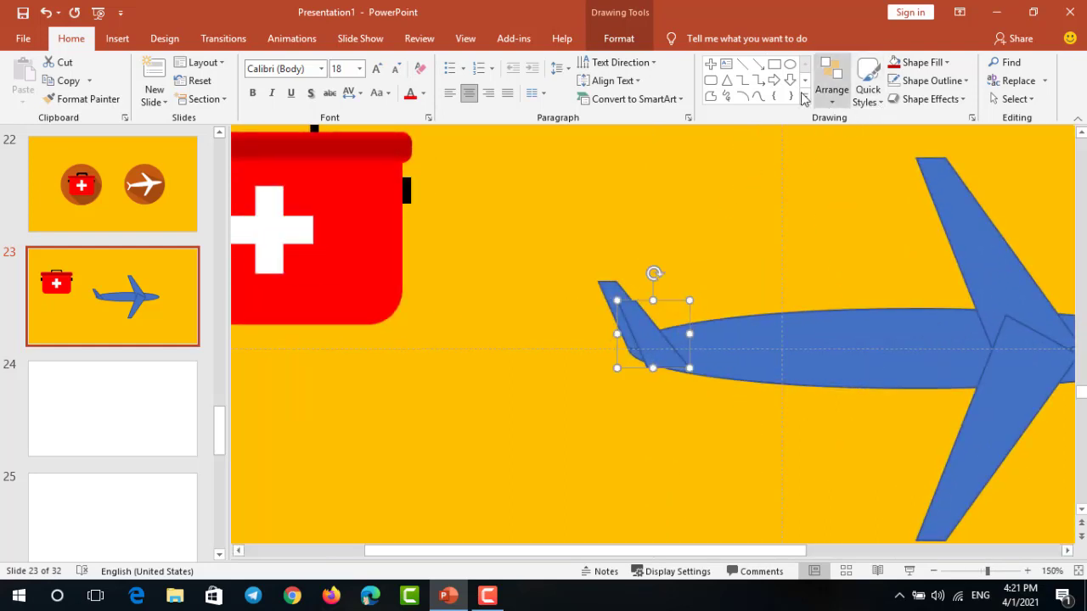
pyautogui.click(629, 40)
pyautogui.click(844, 100)
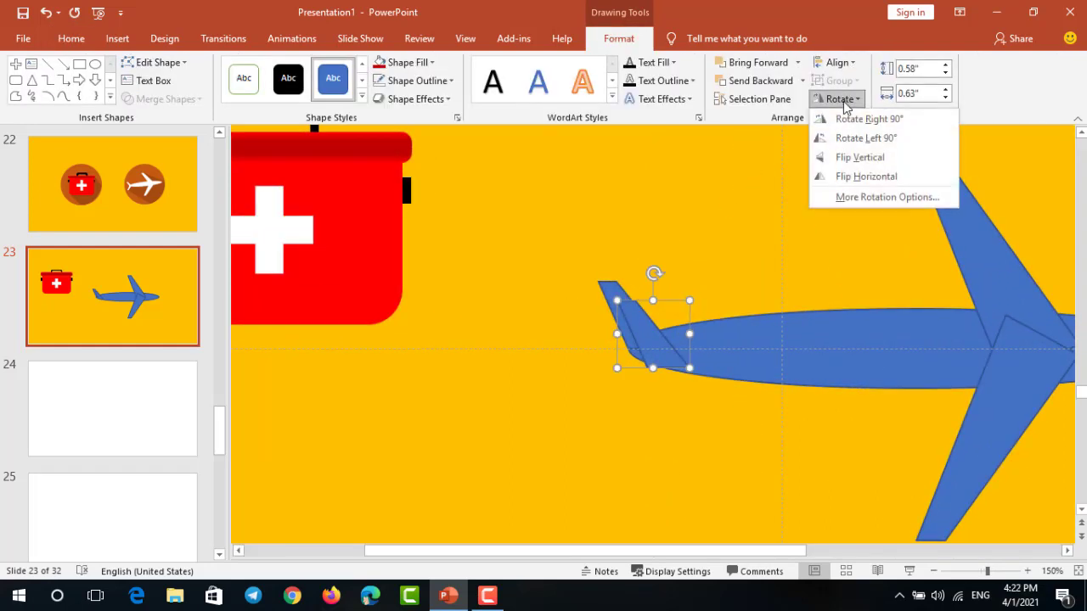
pyautogui.click(838, 158)
pyautogui.moveTo(671, 308); pyautogui.dragTo(650, 356)
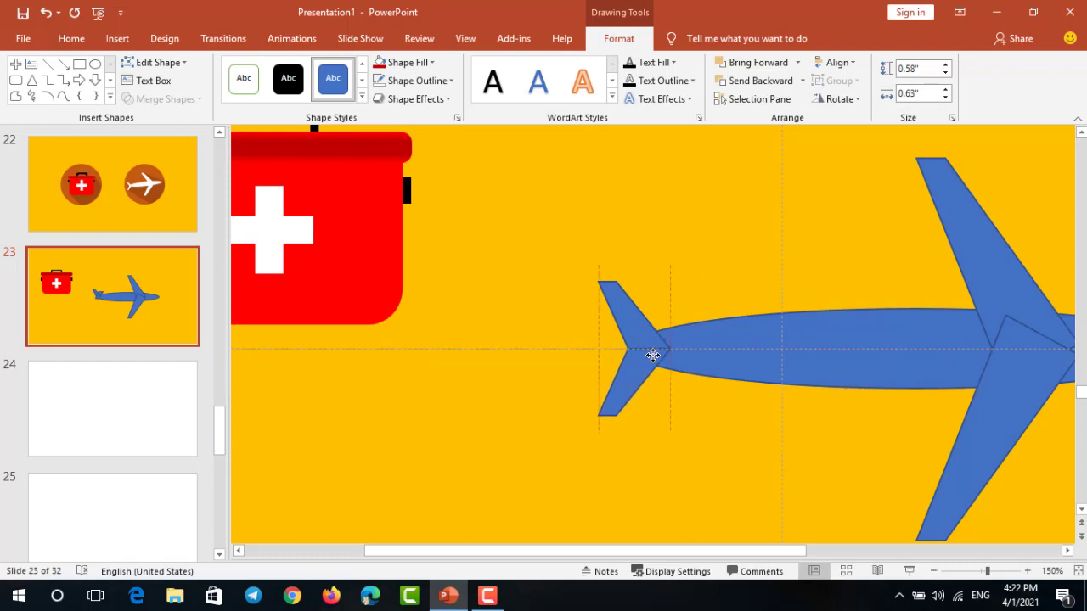
# Group the upper and lower tail fins with Ctrl+G
pyautogui.click(717, 419)
pyautogui.scroll(5, 619, 347)
pyautogui.click(625, 370)
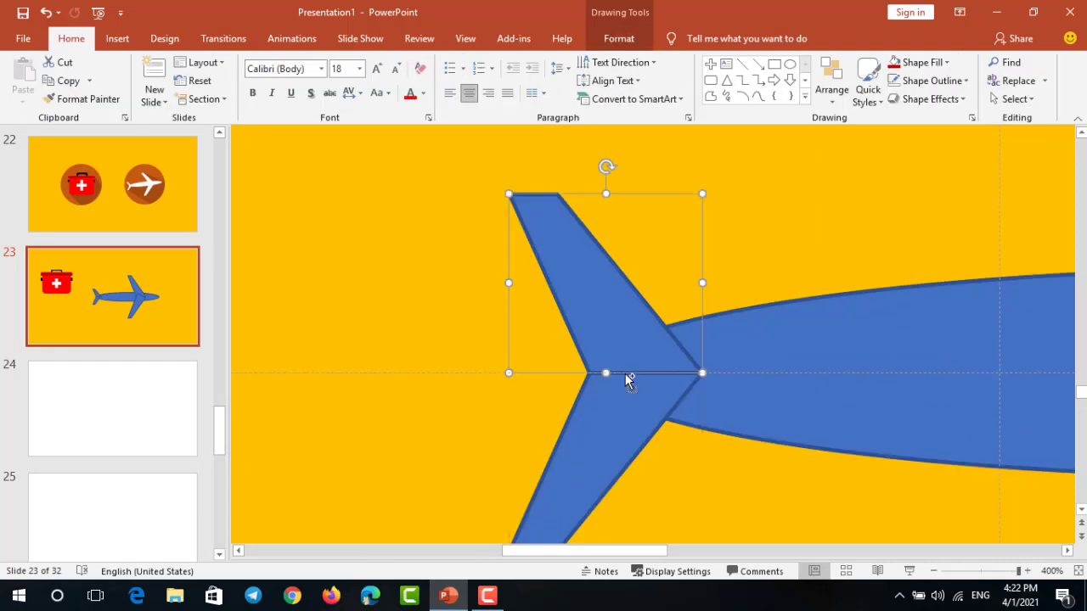
pyautogui.keyDown('shift'); pyautogui.click(628, 389); pyautogui.keyUp('shift')
pyautogui.hotkey('ctrl', 'g')
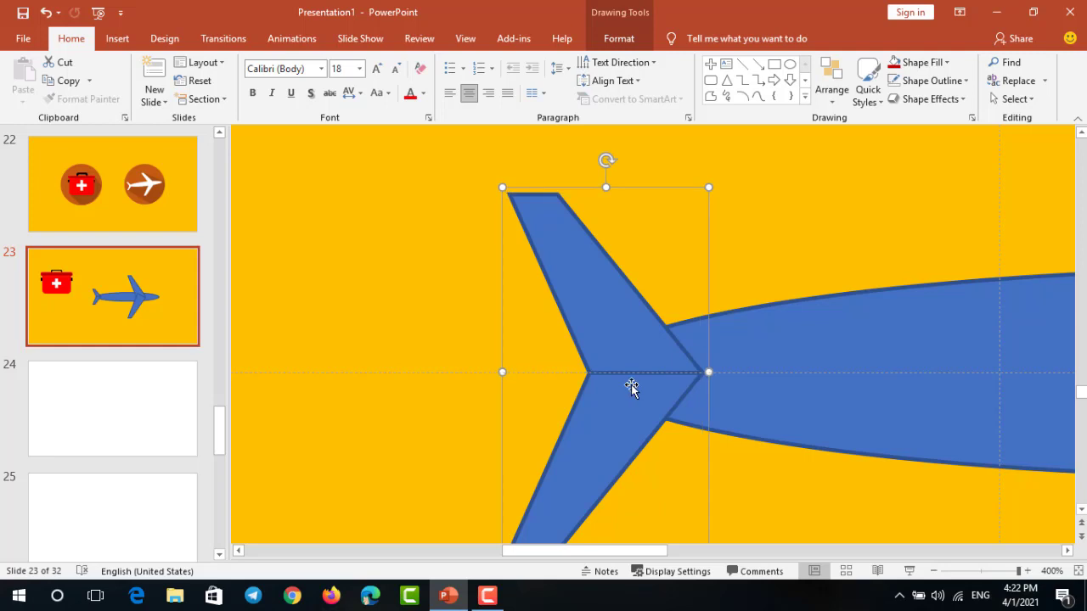
pyautogui.scroll(-5, 634, 384)
pyautogui.click(739, 390)
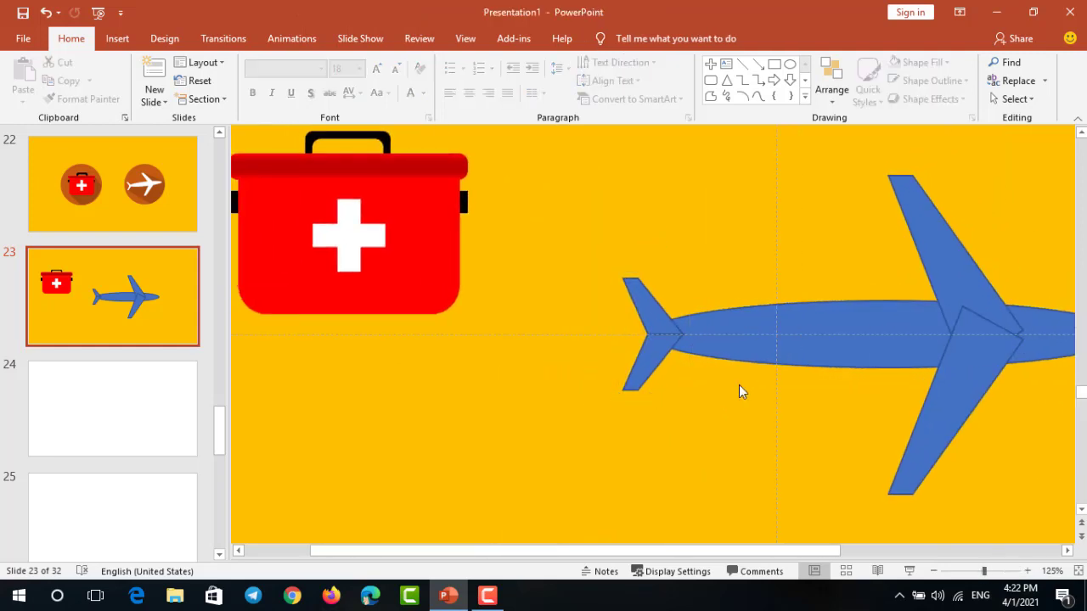
pyautogui.scroll(-5, 739, 391)
# Shorten the fuselage ellipse from its nose end and make it slimmer
pyautogui.click(777, 324)
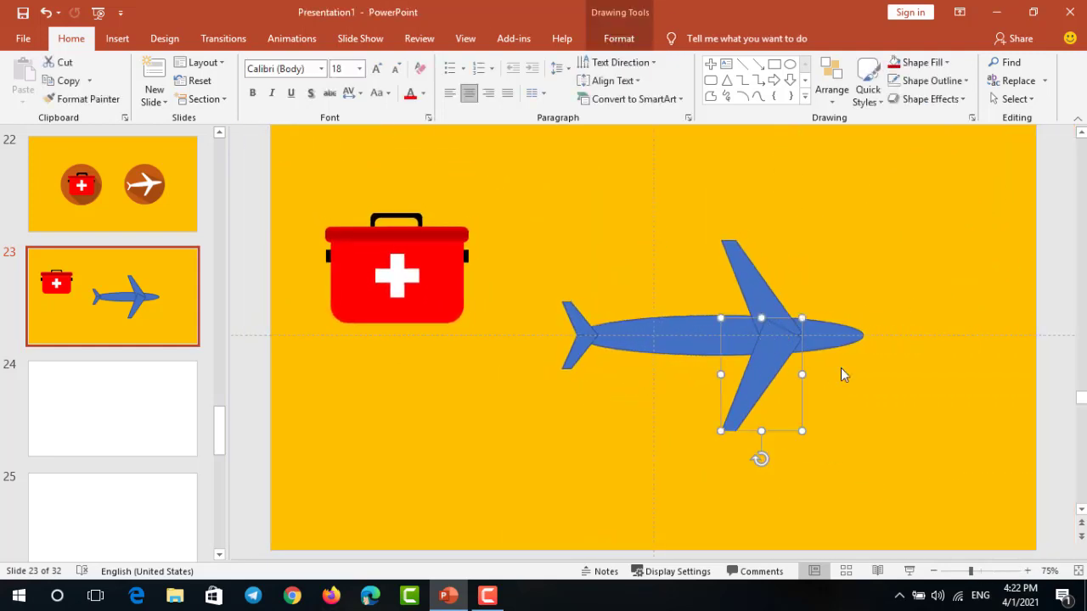
pyautogui.click(841, 367)
pyautogui.scroll(2, 849, 333)
pyautogui.click(915, 329)
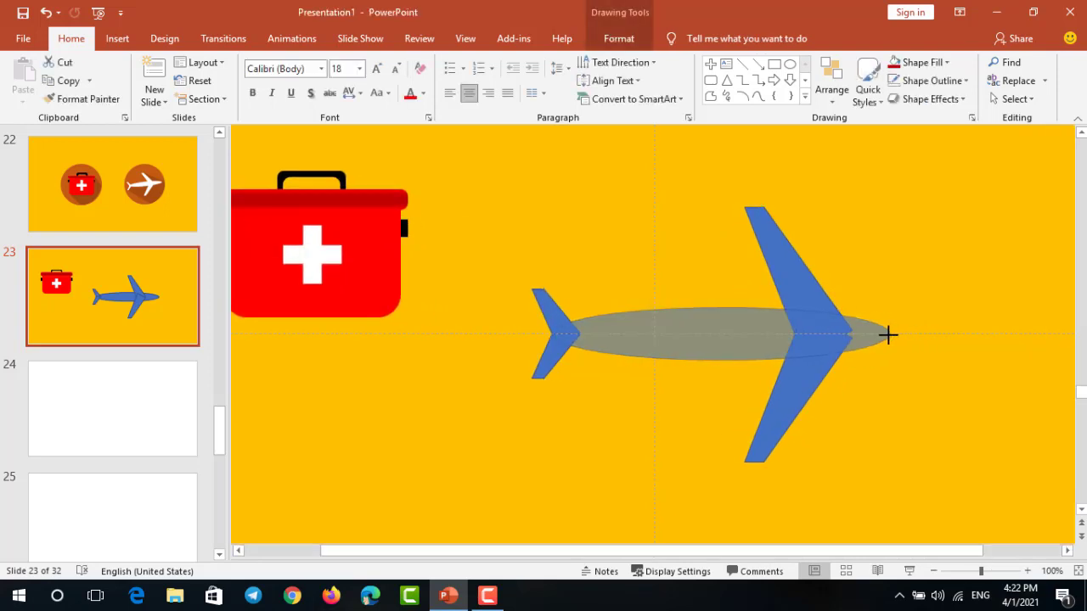
pyautogui.moveTo(937, 331); pyautogui.dragTo(888, 331)
pyautogui.moveTo(720, 306); pyautogui.dragTo(735, 326)
# Select all the airplane parts and combine them into one shape with Merge Shapes Union
pyautogui.click(575, 340)
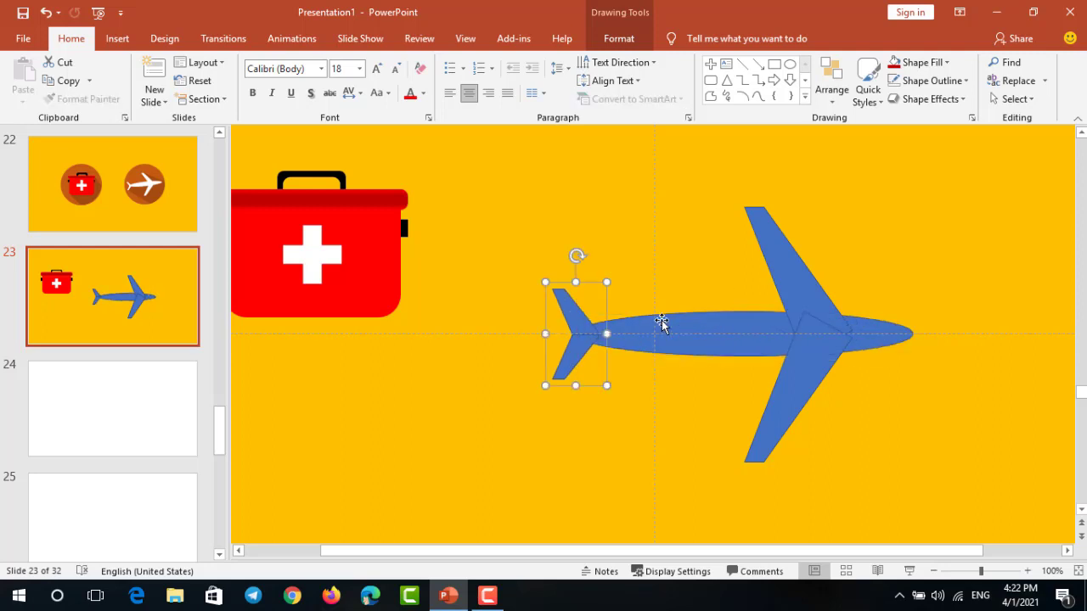
pyautogui.keyDown('shift'); pyautogui.click(796, 297); pyautogui.keyUp('shift')
pyautogui.click(807, 376)
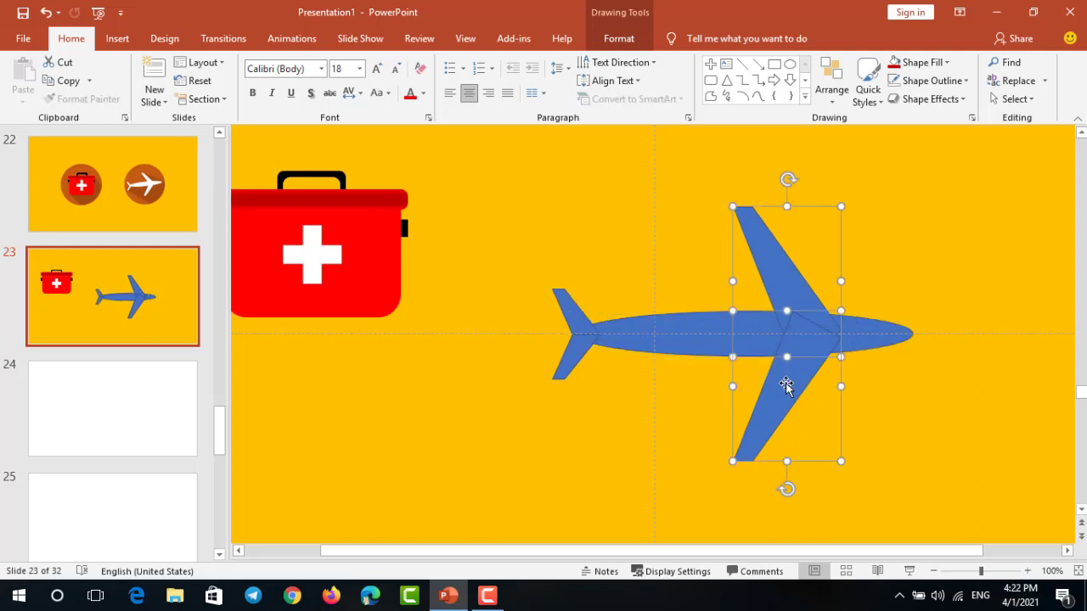
pyautogui.keyDown('shift'); pyautogui.click(695, 336); pyautogui.keyUp('shift')
pyautogui.keyDown('shift'); pyautogui.click(568, 311); pyautogui.keyUp('shift')
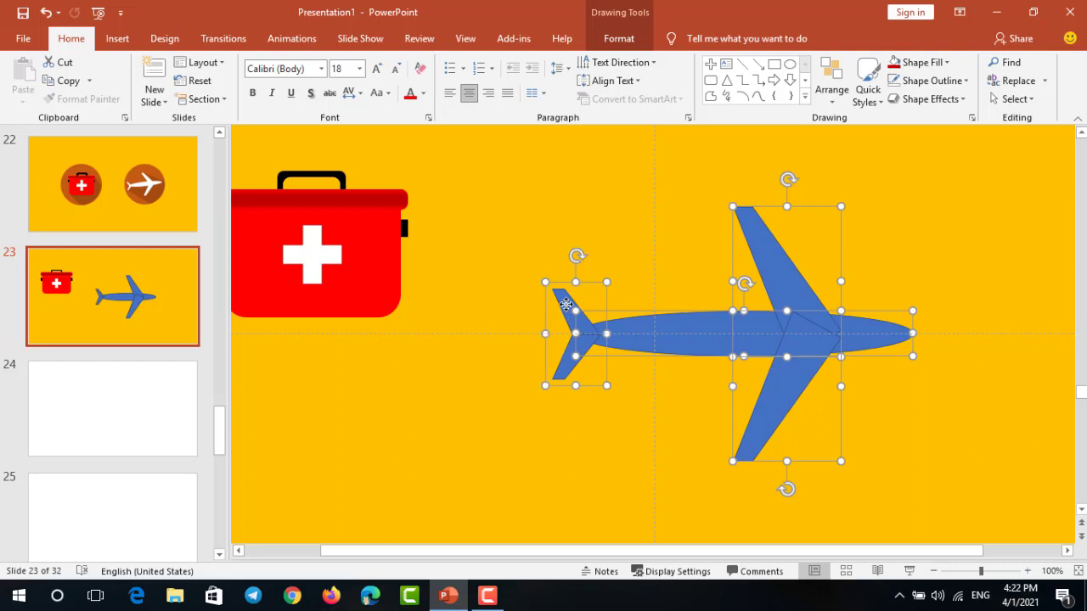
pyautogui.moveTo(474, 166); pyautogui.dragTo(982, 507)
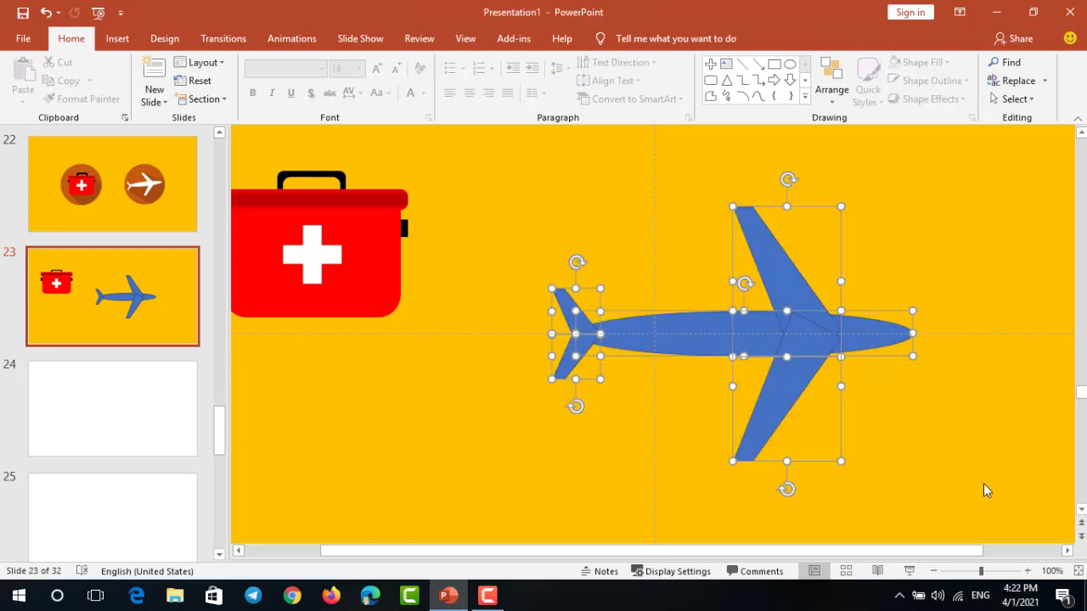
pyautogui.doubleClick(773, 340)
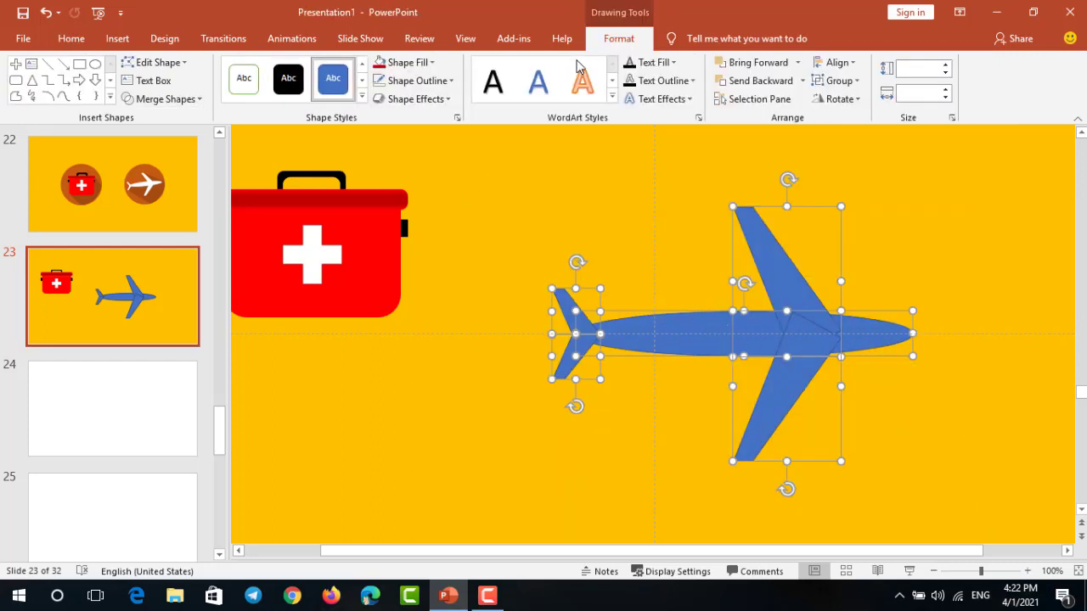
pyautogui.click(199, 100)
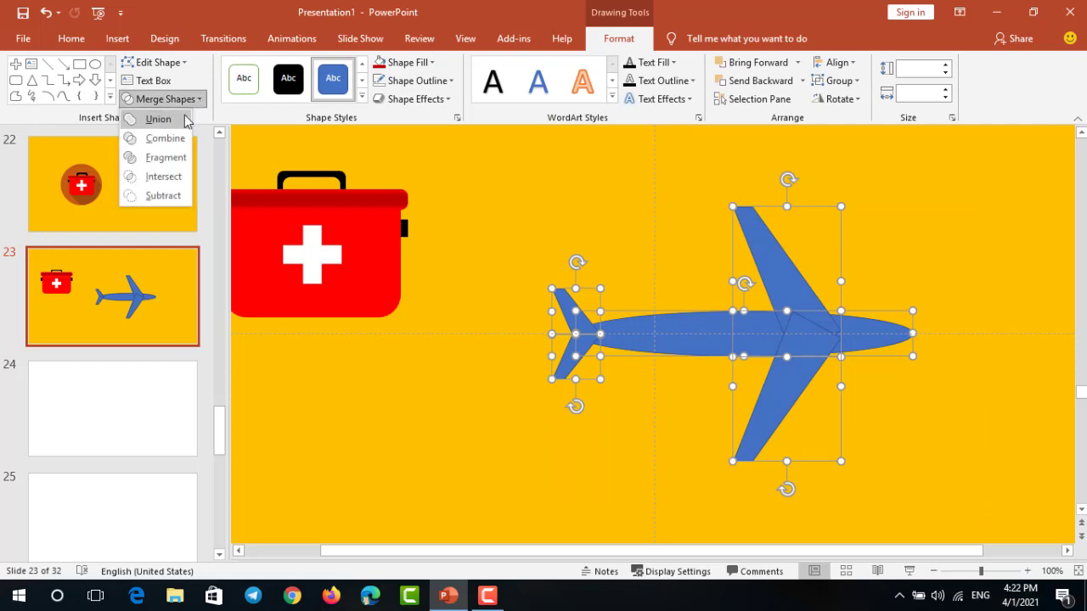
pyautogui.click(183, 120)
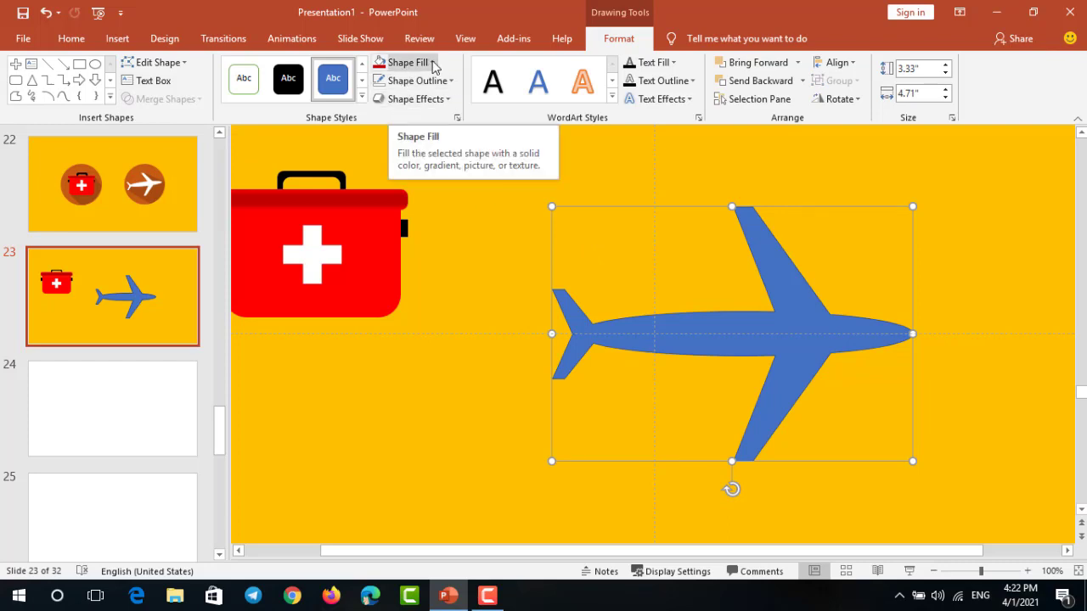
# Fill the merged airplane white and remove its outline
pyautogui.click(407, 62)
pyautogui.click(379, 99)
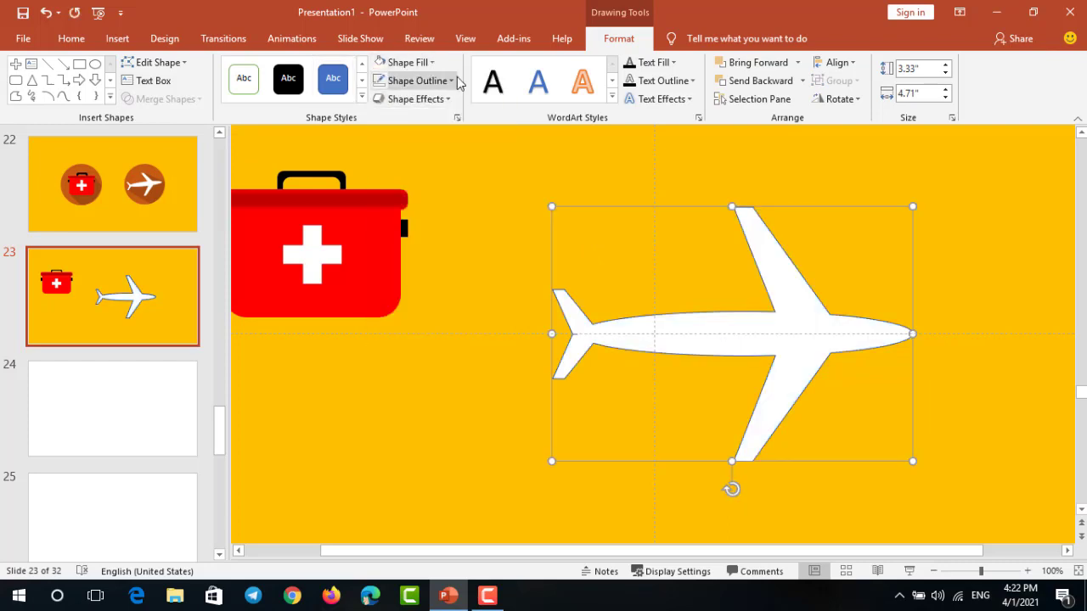
pyautogui.click(437, 80)
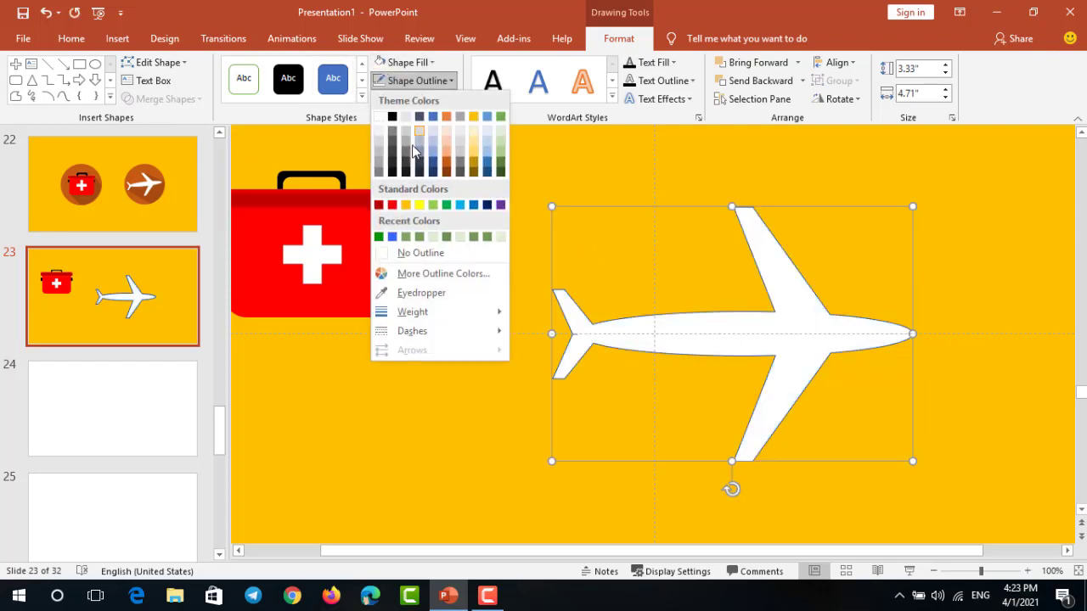
pyautogui.click(404, 253)
pyautogui.click(474, 246)
# Move the airplane up beside the first-aid kit and view slide 22 for reference
pyautogui.scroll(-3, 658, 287)
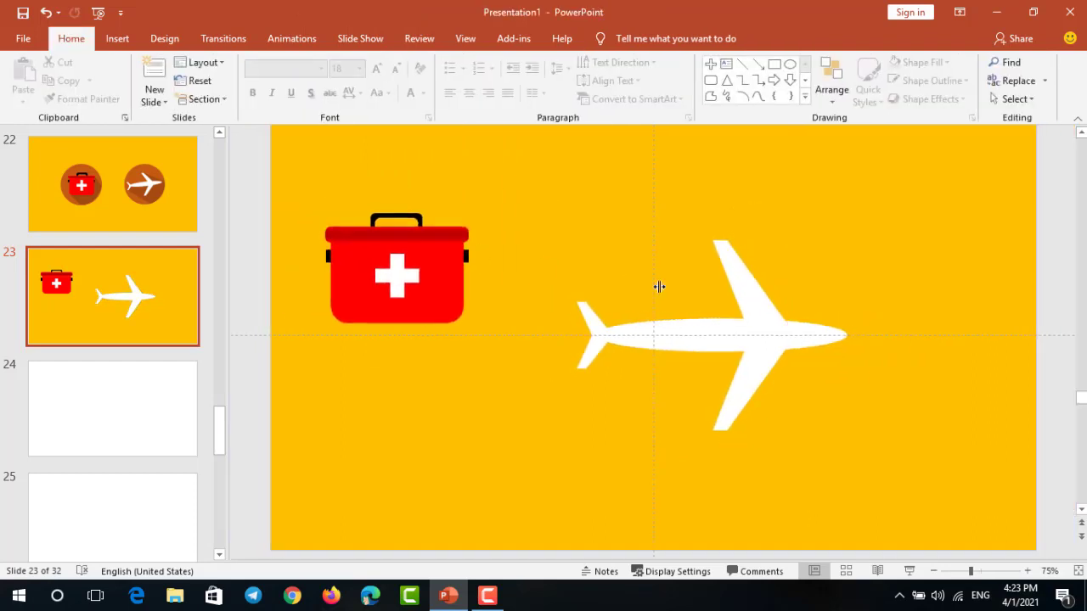
pyautogui.moveTo(760, 314); pyautogui.dragTo(688, 240)
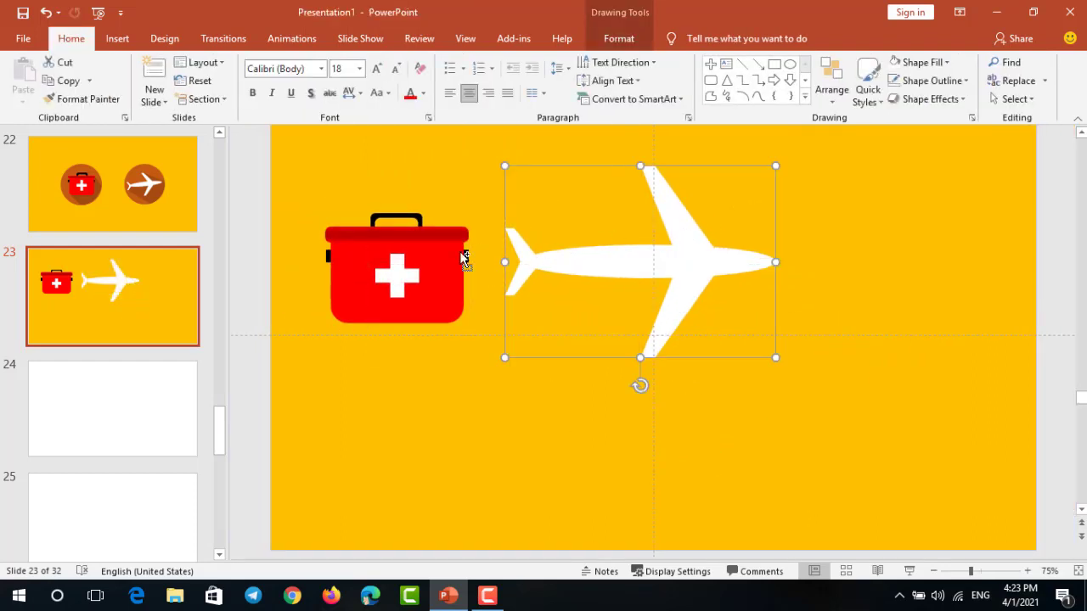
pyautogui.click(136, 167)
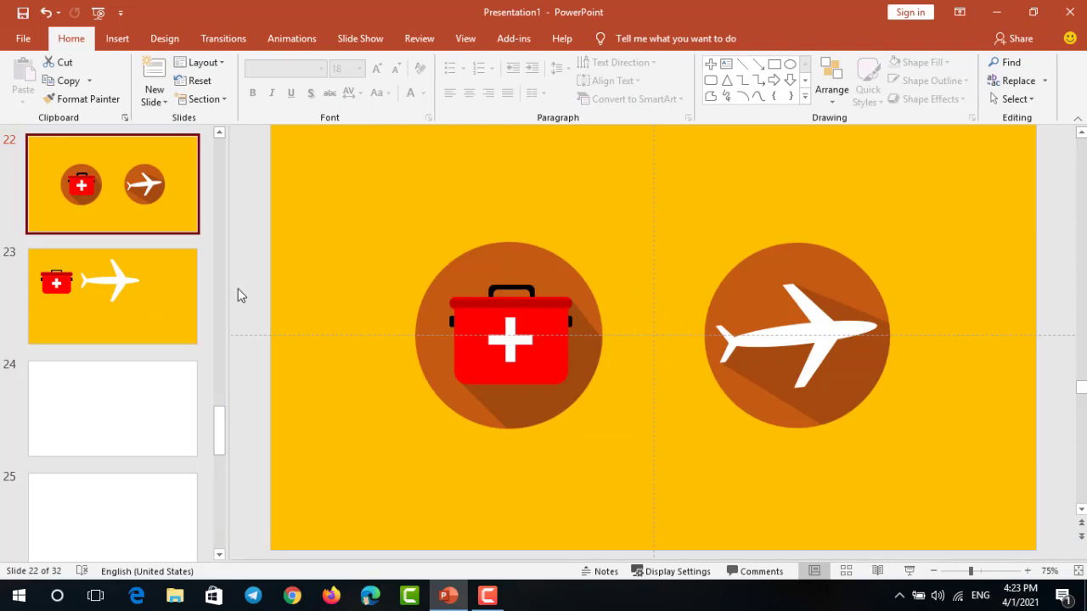
# On slide 23, draw a circle, put a copy over the first-aid kit, and move the other below the airplane
pyautogui.press('Down')
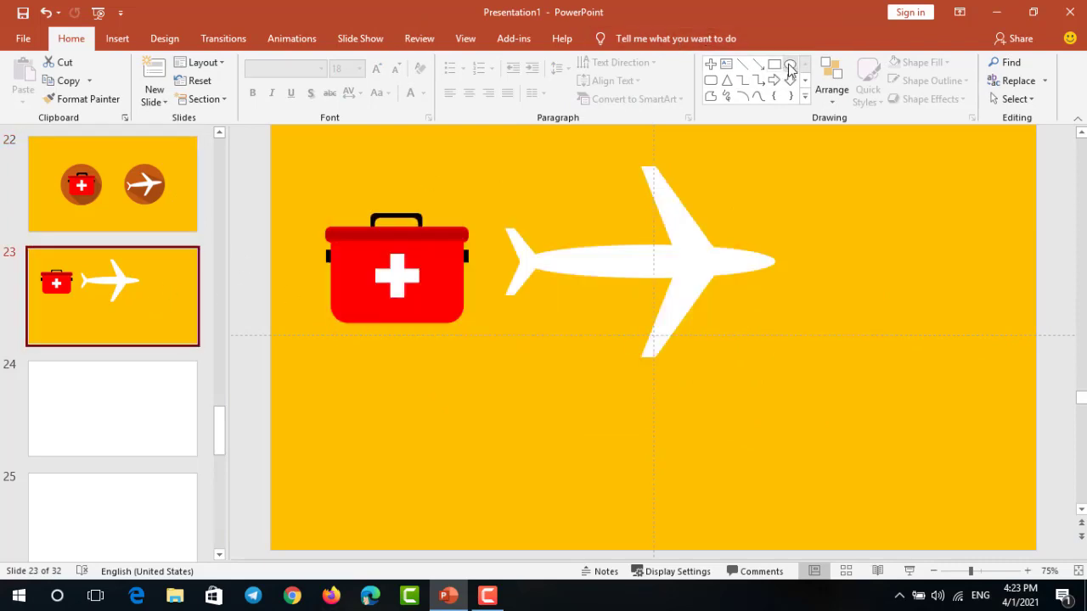
pyautogui.click(789, 65)
pyautogui.moveTo(819, 151); pyautogui.dragTo(988, 357)
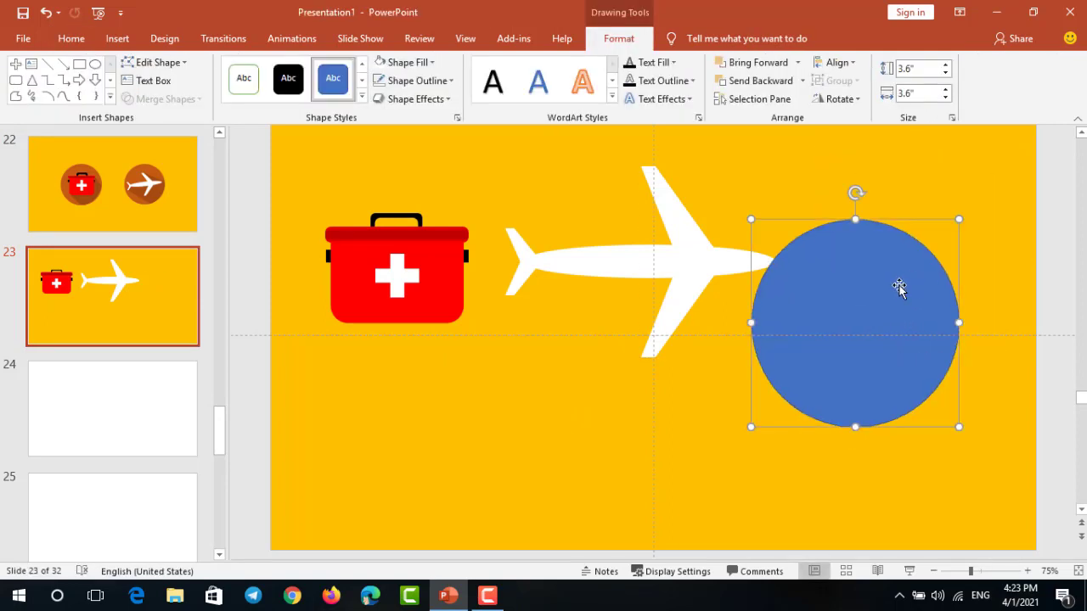
pyautogui.moveTo(898, 285)
pyautogui.mouseDown()
pyautogui.moveTo(720, 336)
pyautogui.moveTo(441, 368)
pyautogui.mouseUp()
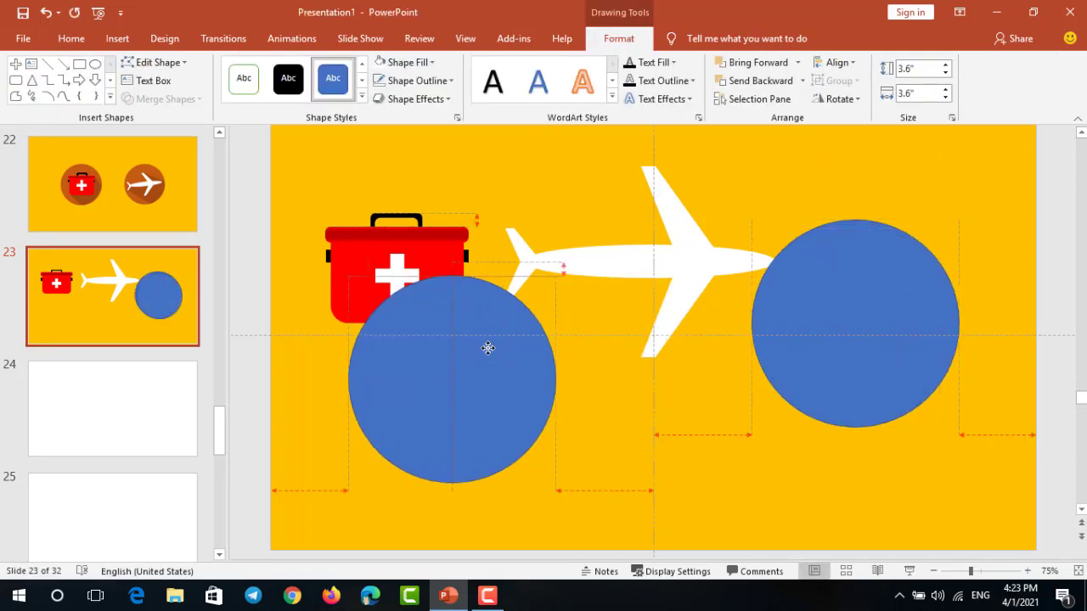
pyautogui.moveTo(892, 270); pyautogui.dragTo(812, 318)
# Fill the right-hand circle brown
pyautogui.click(433, 63)
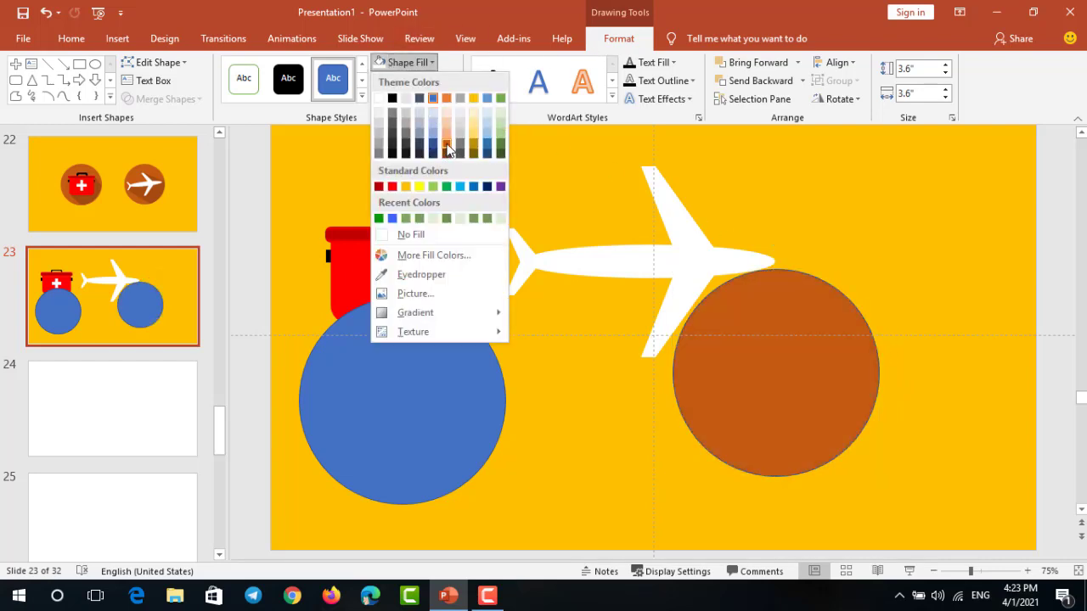
pyautogui.click(448, 151)
pyautogui.click(451, 81)
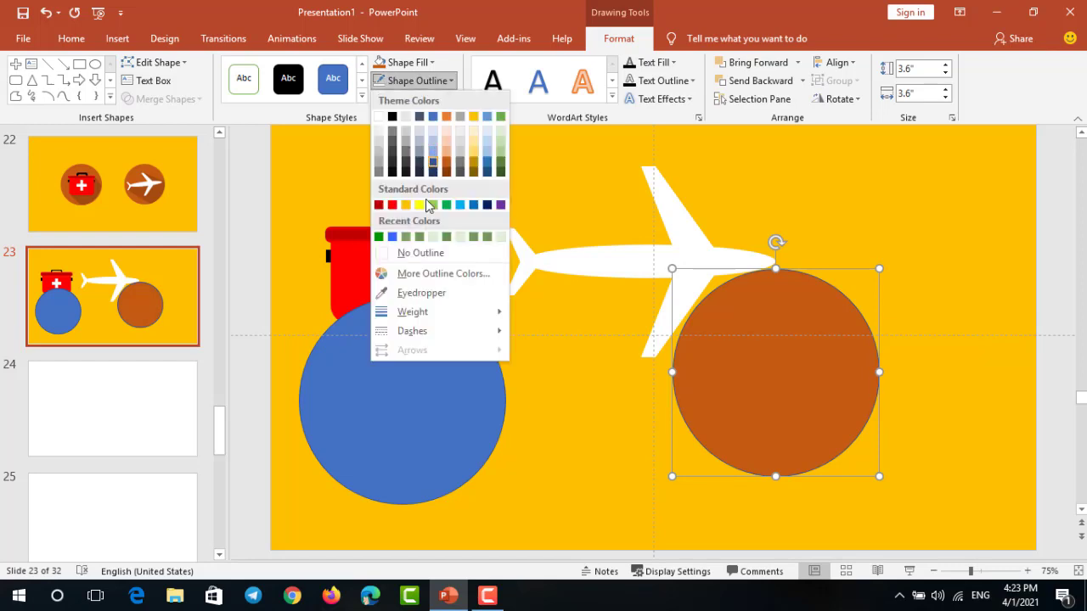
# Remove the brown circle's outline, send it to back, and set the airplane tilted on top of it
pyautogui.click(420, 252)
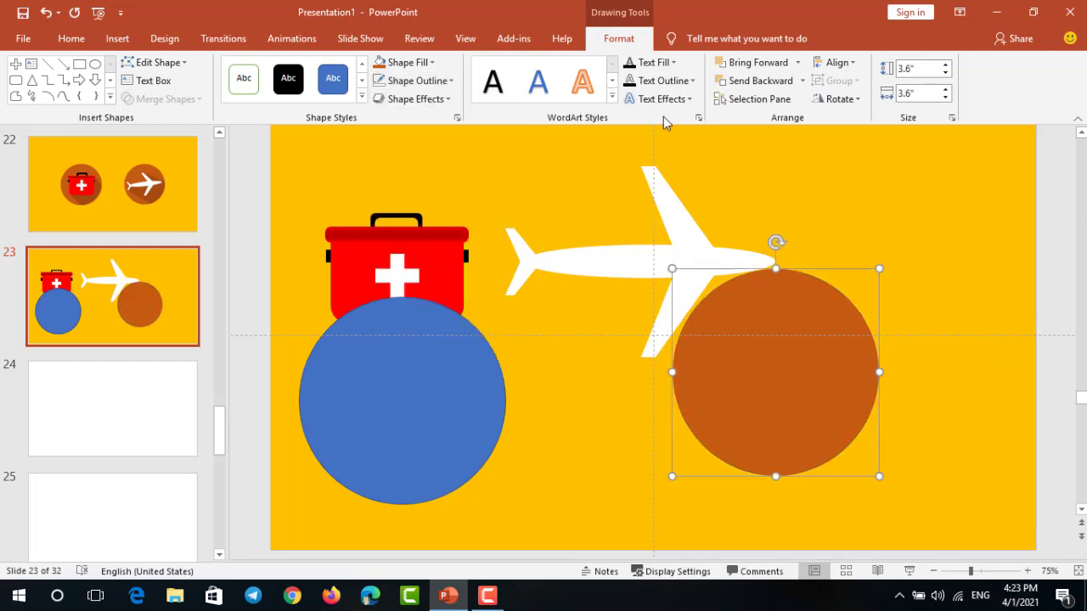
pyautogui.click(803, 80)
pyautogui.click(774, 119)
pyautogui.moveTo(678, 233); pyautogui.dragTo(759, 291)
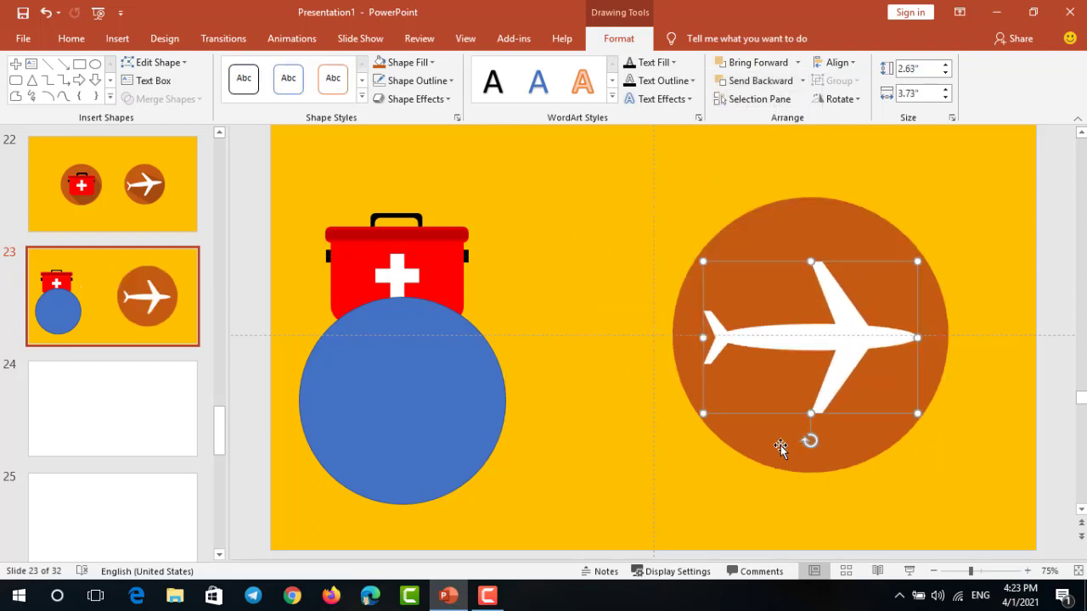
pyautogui.moveTo(812, 441); pyautogui.dragTo(836, 448)
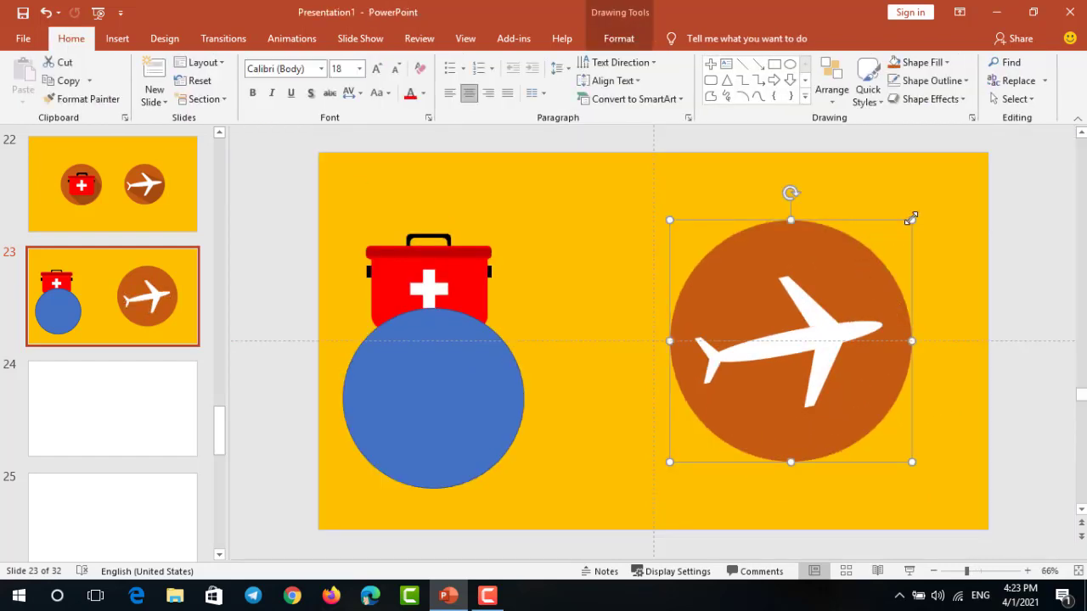
# Shrink the brown circle around the airplane and copy the circle-and-plane pair over the first-aid kit
pyautogui.moveTo(911, 219); pyautogui.dragTo(903, 232)
pyautogui.keyDown('shift'); pyautogui.click(838, 325); pyautogui.keyUp('shift')
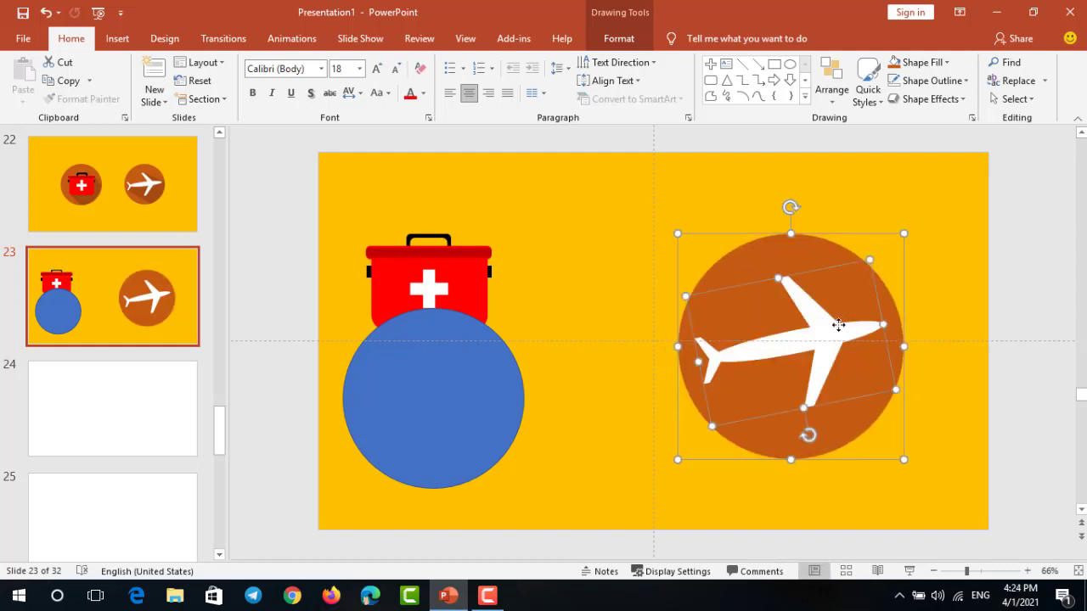
pyautogui.keyDown('ctrl'); pyautogui.moveTo(838, 325); pyautogui.dragTo(592, 261); pyautogui.keyUp('ctrl')
pyautogui.scroll(4, 925, 266)
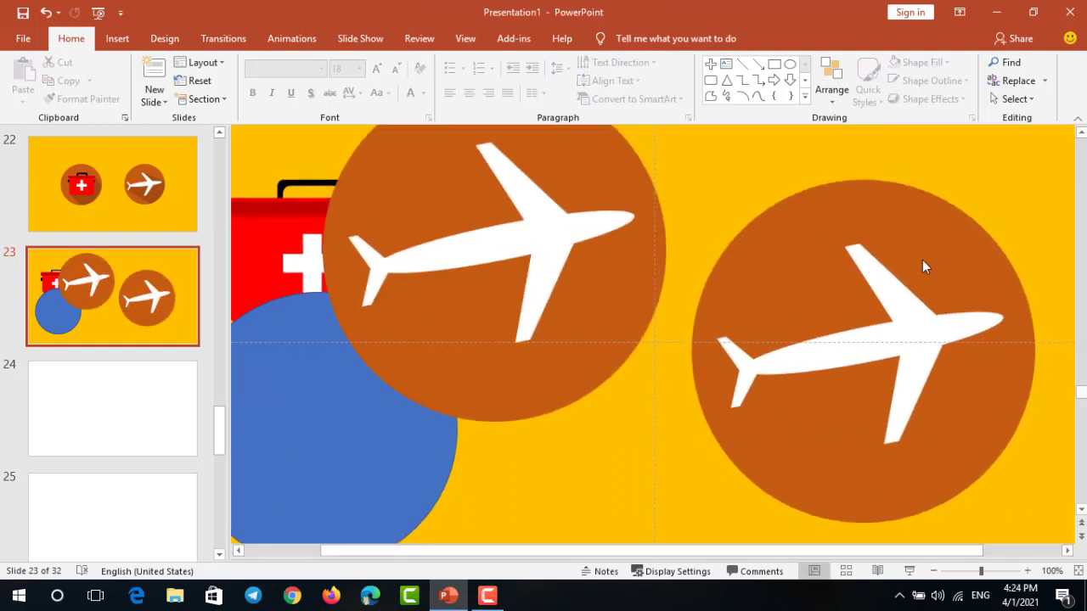
pyautogui.scroll(-4, 922, 260)
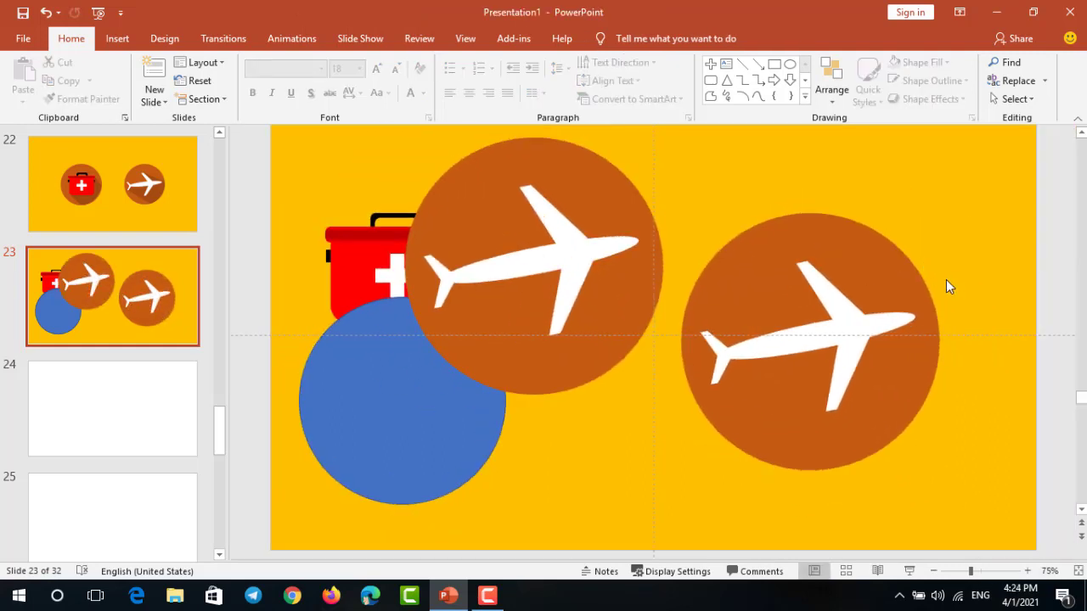
pyautogui.scroll(6, 946, 279)
pyautogui.scroll(2, 946, 279)
pyautogui.scroll(-6, 945, 279)
pyautogui.scroll(4, 945, 280)
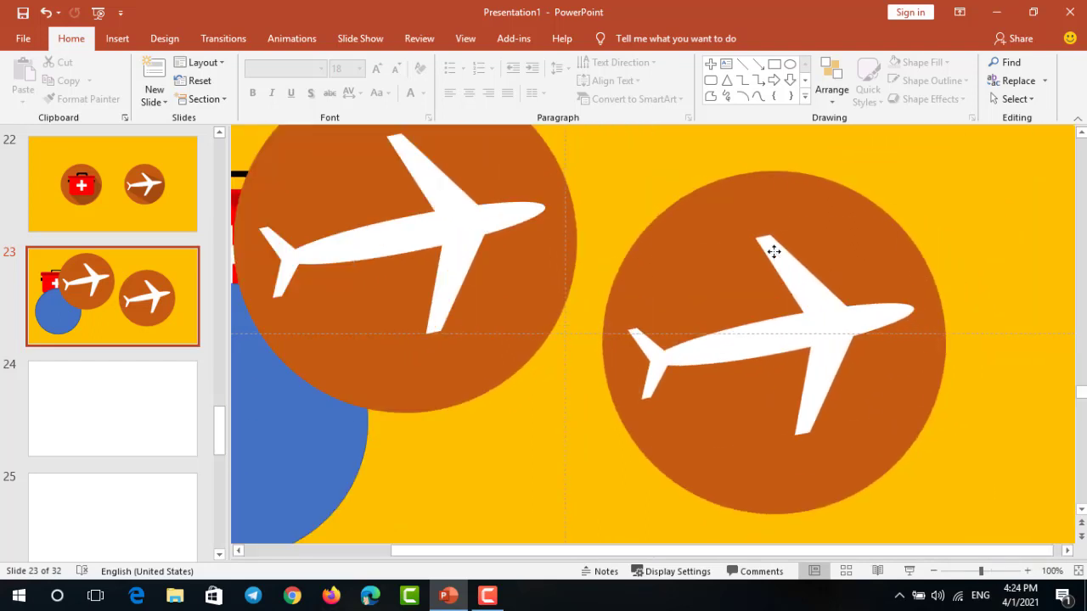
pyautogui.click(790, 245)
pyautogui.click(912, 234)
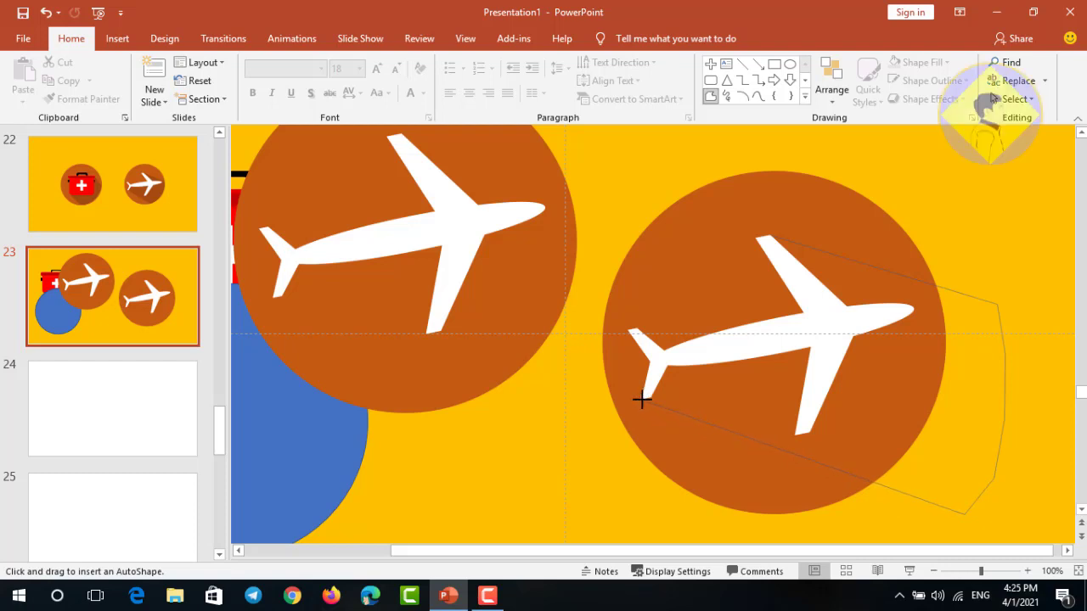
# Finish the long-shadow freeform polygon and delete the airplane sitting over it
pyautogui.click(659, 359)
pyautogui.click(758, 237)
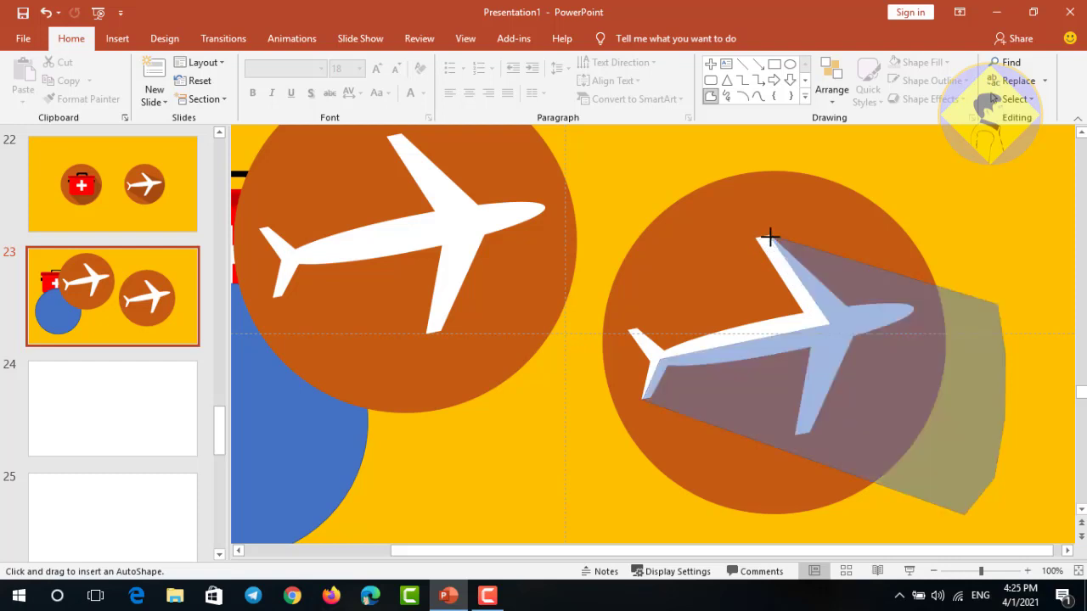
pyautogui.click(938, 201)
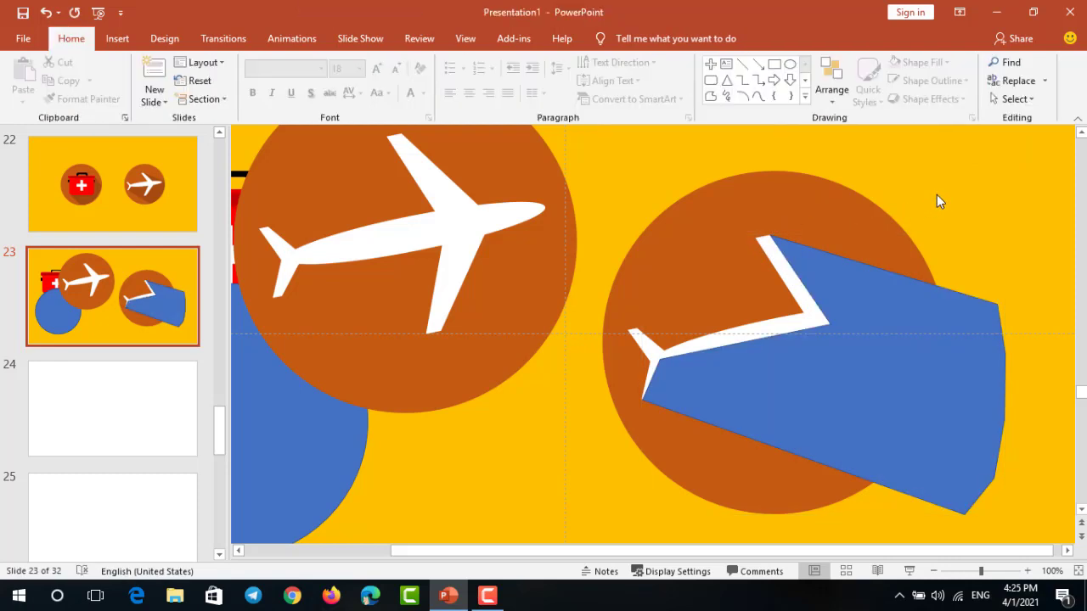
pyautogui.keyDown('ctrl'); pyautogui.scroll(-3, 891, 225); pyautogui.keyUp('ctrl')
pyautogui.click(793, 345)
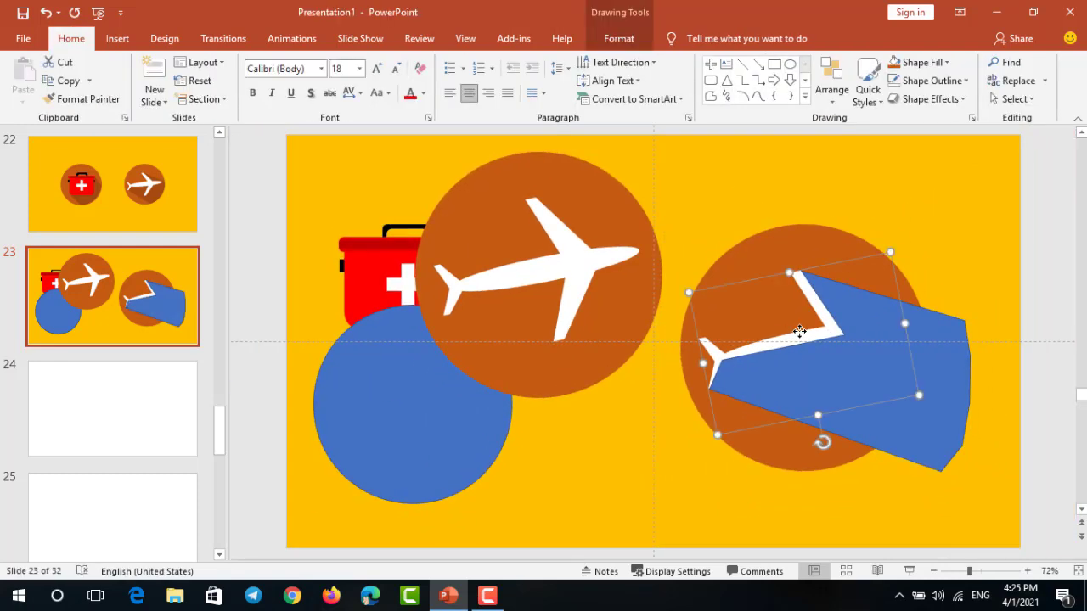
pyautogui.press('Delete')
# Fragment the shadow shape with the brown circle and select the large circle fragment
pyautogui.click(832, 304)
pyautogui.keyDown('shift'); pyautogui.click(766, 251); pyautogui.keyUp('shift')
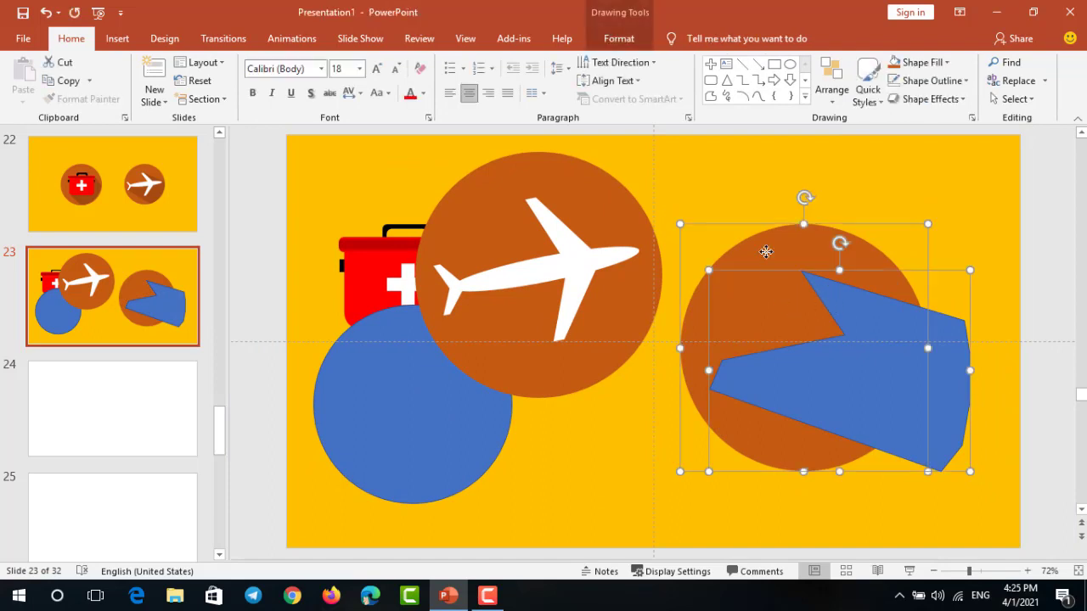
pyautogui.click(618, 39)
pyautogui.click(197, 100)
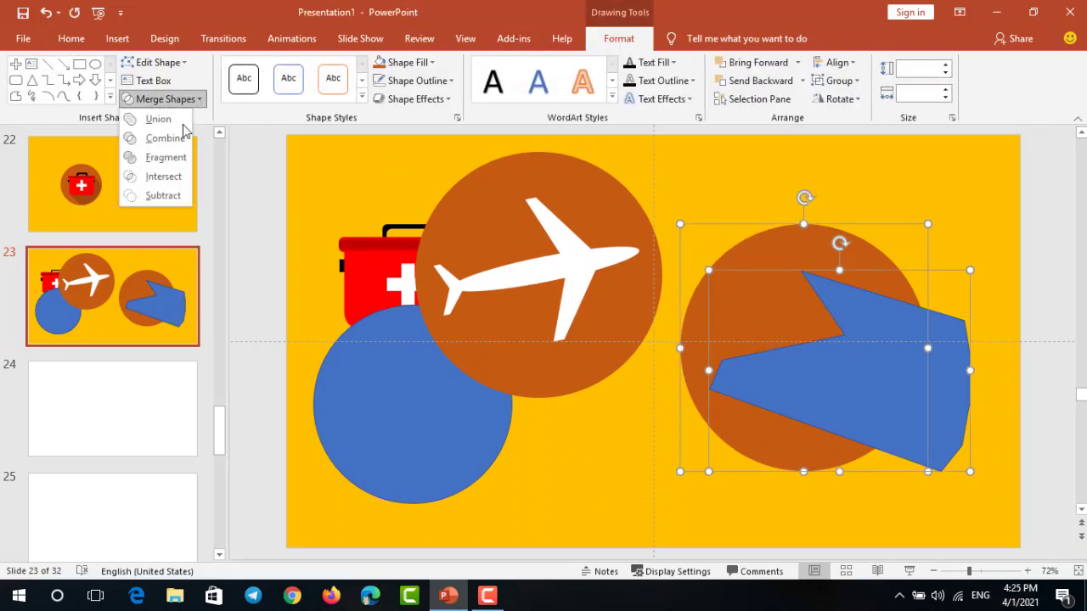
pyautogui.click(163, 158)
pyautogui.click(877, 218)
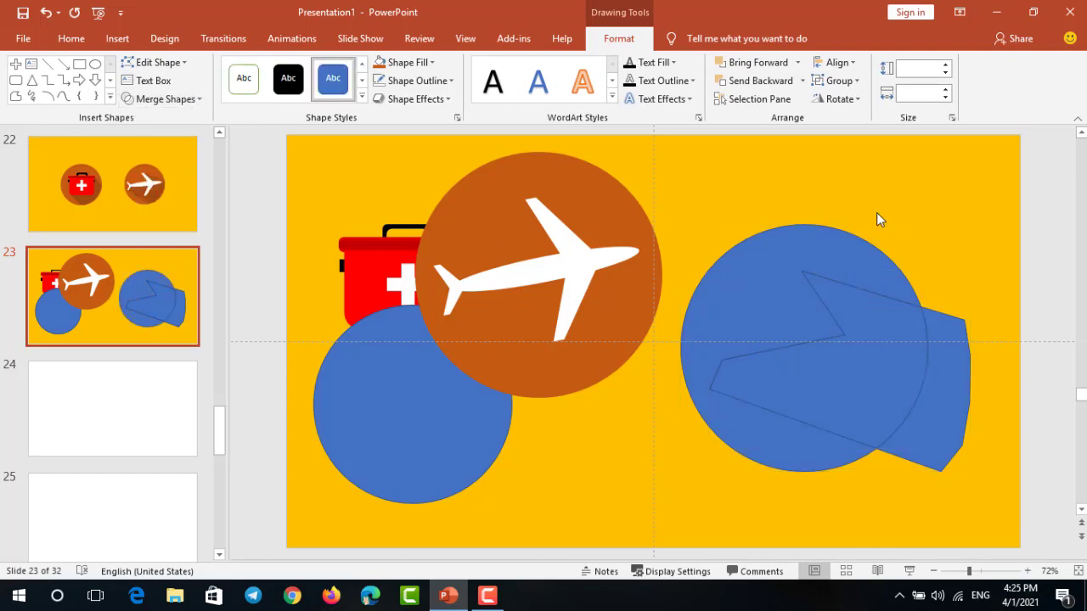
pyautogui.click(842, 242)
# Delete the circle fragment and the thin sliver beyond the arc
pyautogui.press('Delete')
pyautogui.click(951, 360)
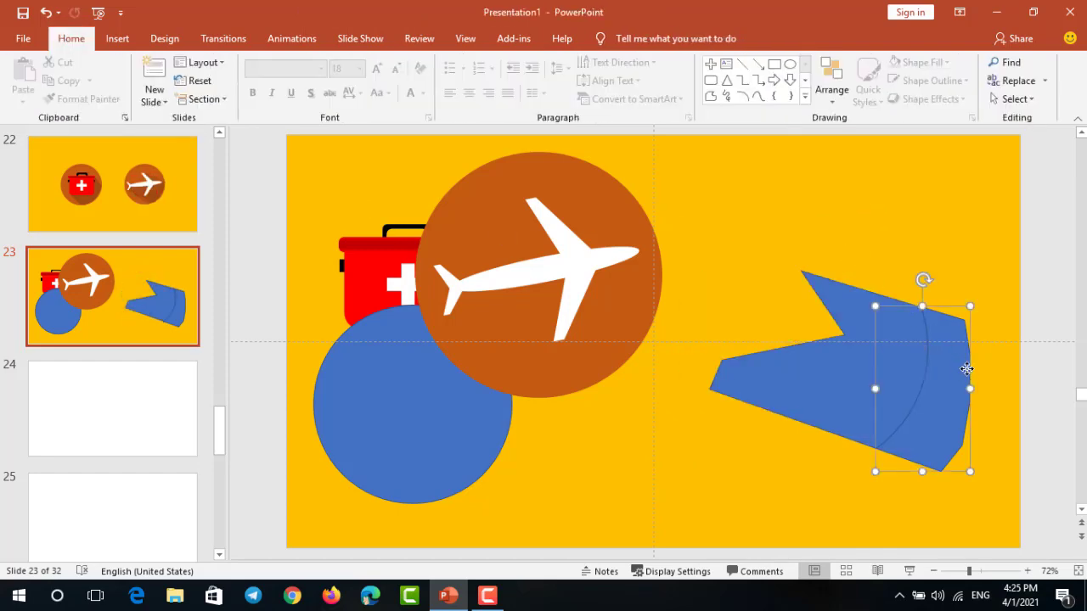
pyautogui.press('Delete')
# Fill the remaining shadow shape black and give it a white outline
pyautogui.click(880, 380)
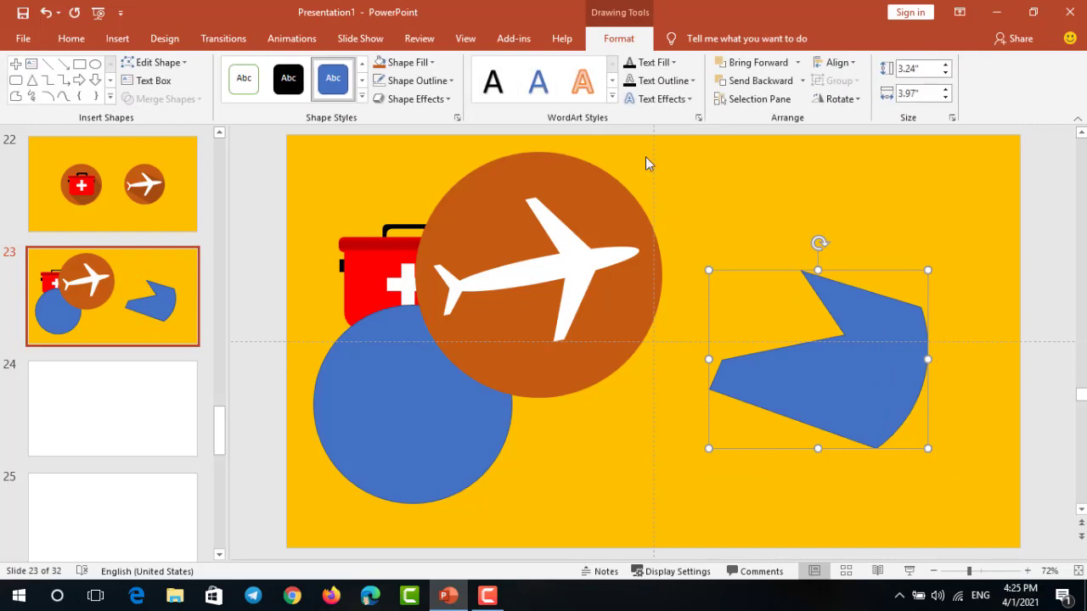
pyautogui.click(406, 62)
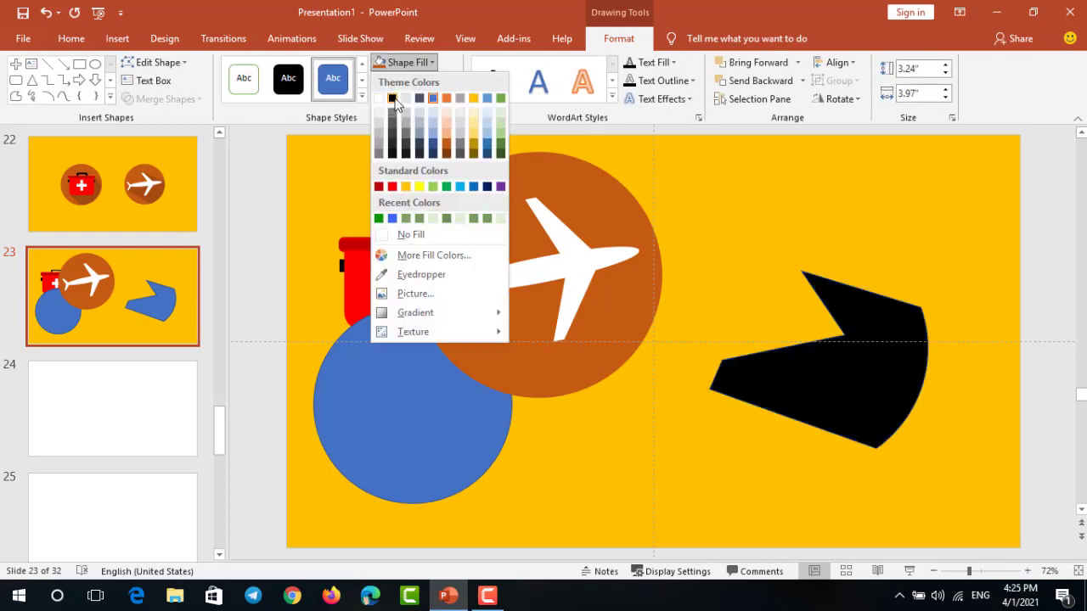
pyautogui.click(392, 98)
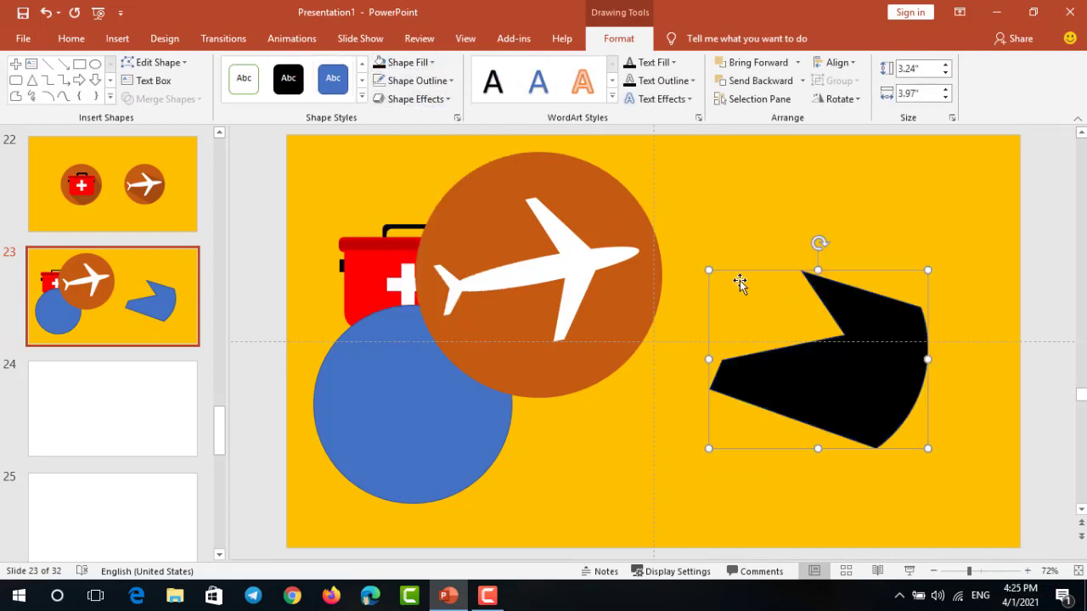
pyautogui.click(448, 81)
pyautogui.click(380, 94)
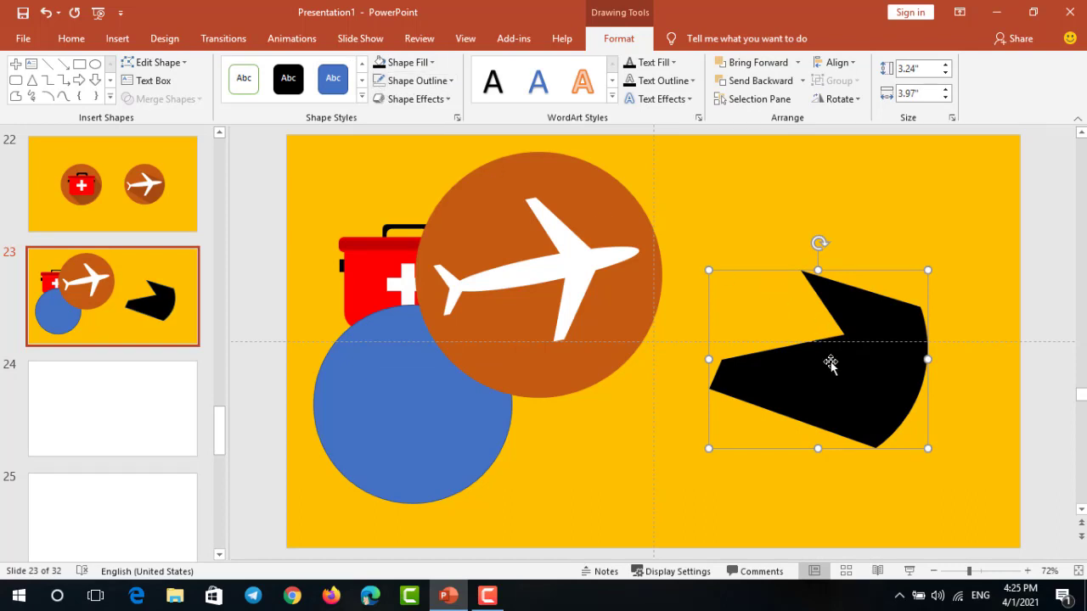
pyautogui.click(802, 463)
pyautogui.click(837, 409)
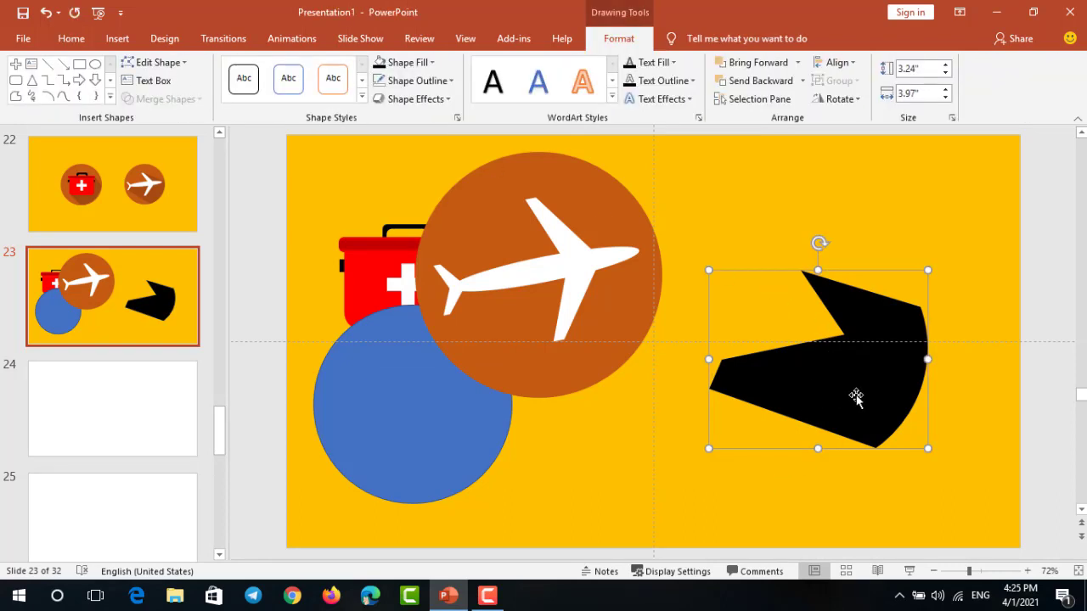
# Move the black shadow onto the plane circle, then shift both right and down together
pyautogui.moveTo(838, 394); pyautogui.dragTo(604, 326)
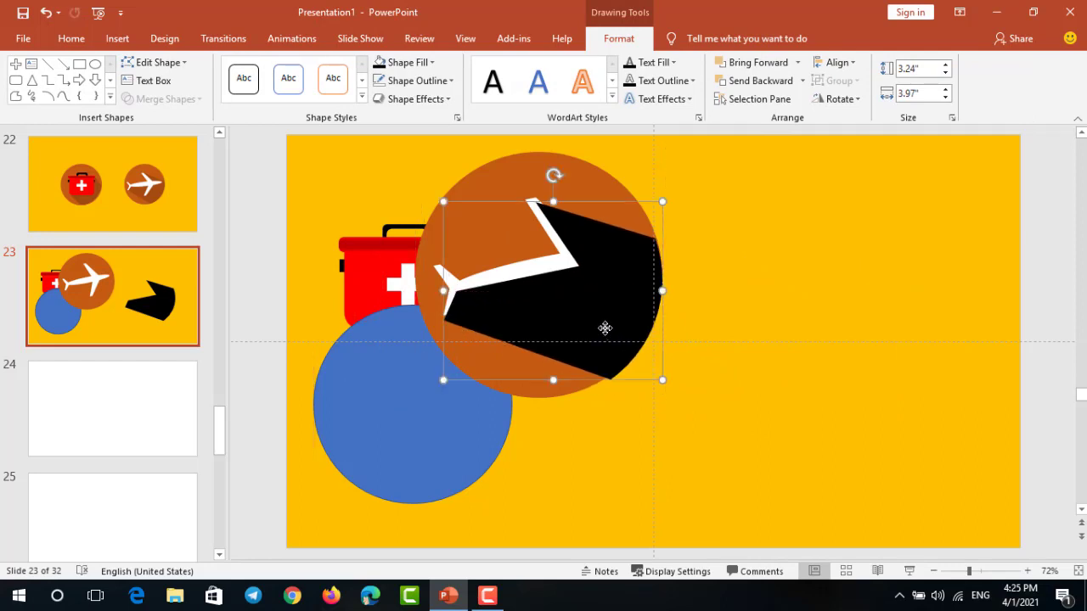
pyautogui.keyDown('ctrl'); pyautogui.scroll(8, 599, 323); pyautogui.keyUp('ctrl')
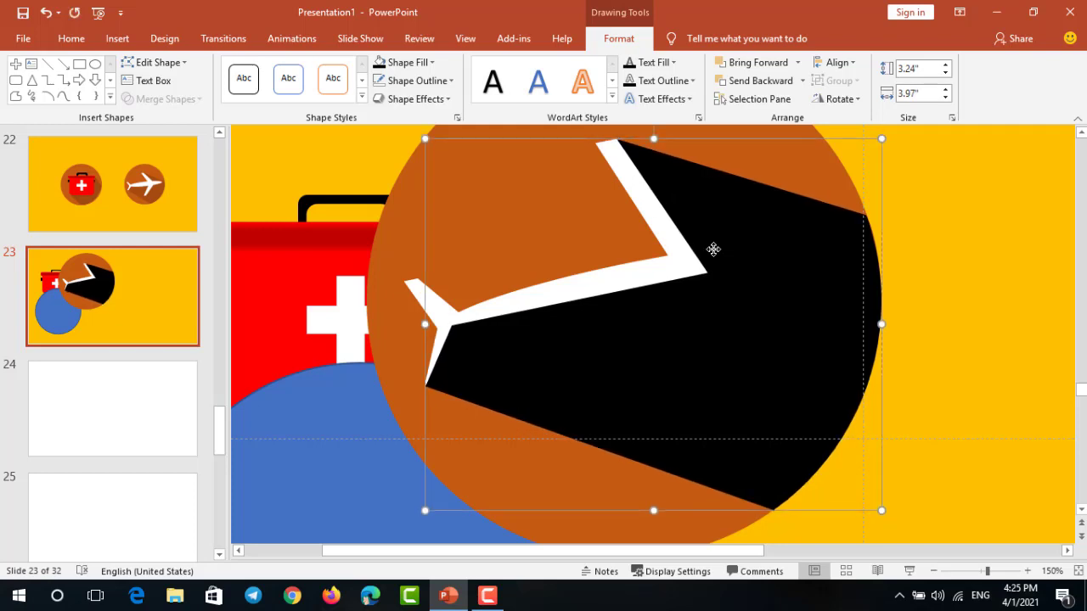
pyautogui.press('Escape')
pyautogui.keyDown('ctrl'); pyautogui.scroll(-8, 568, 231); pyautogui.keyUp('ctrl')
pyautogui.click(550, 229)
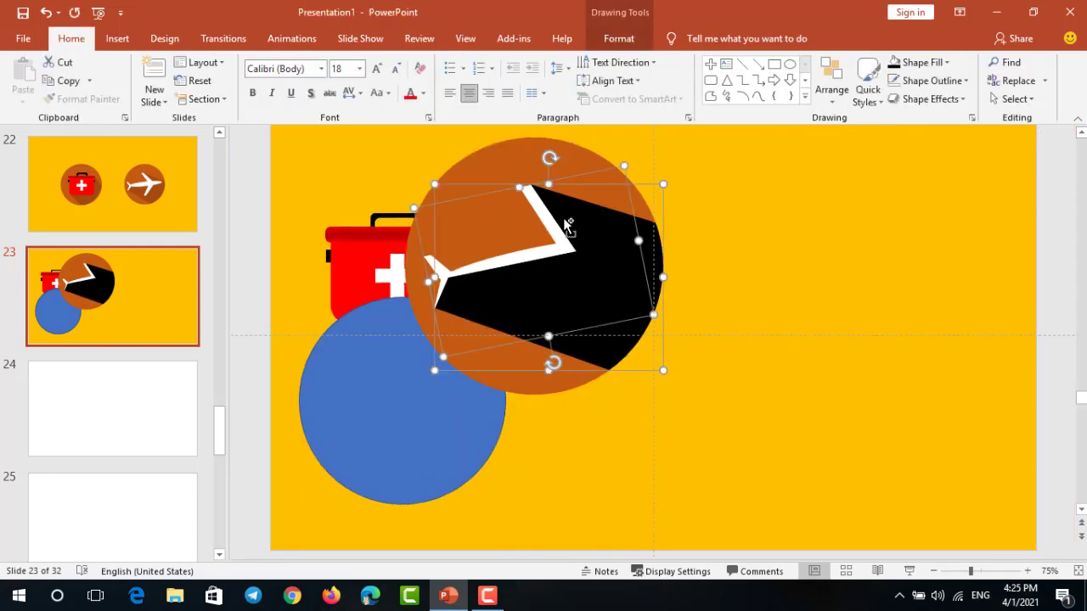
pyautogui.keyDown('shift'); pyautogui.click(514, 156); pyautogui.keyUp('shift')
pyautogui.moveTo(514, 156); pyautogui.dragTo(721, 187)
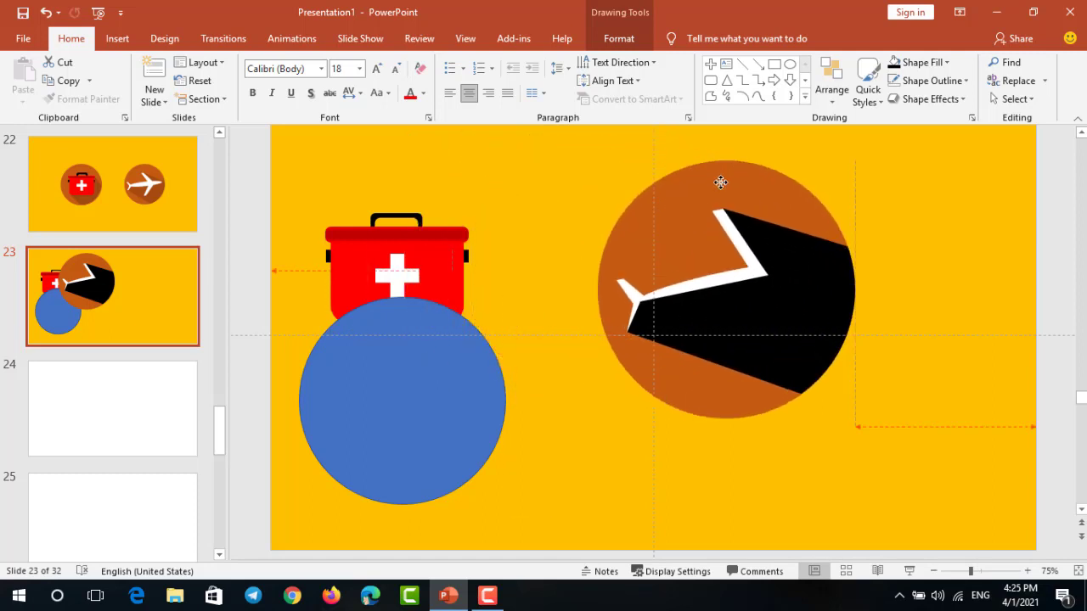
pyautogui.click(922, 308)
# Send the black shadow backward so it sits behind the white airplane
pyautogui.click(834, 290)
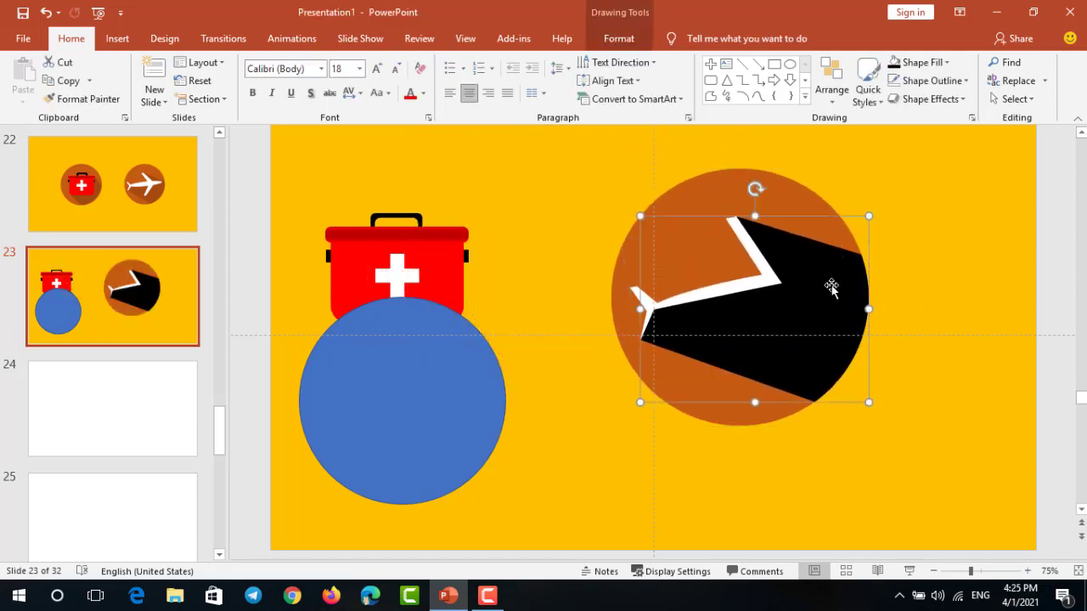
pyautogui.click(953, 319)
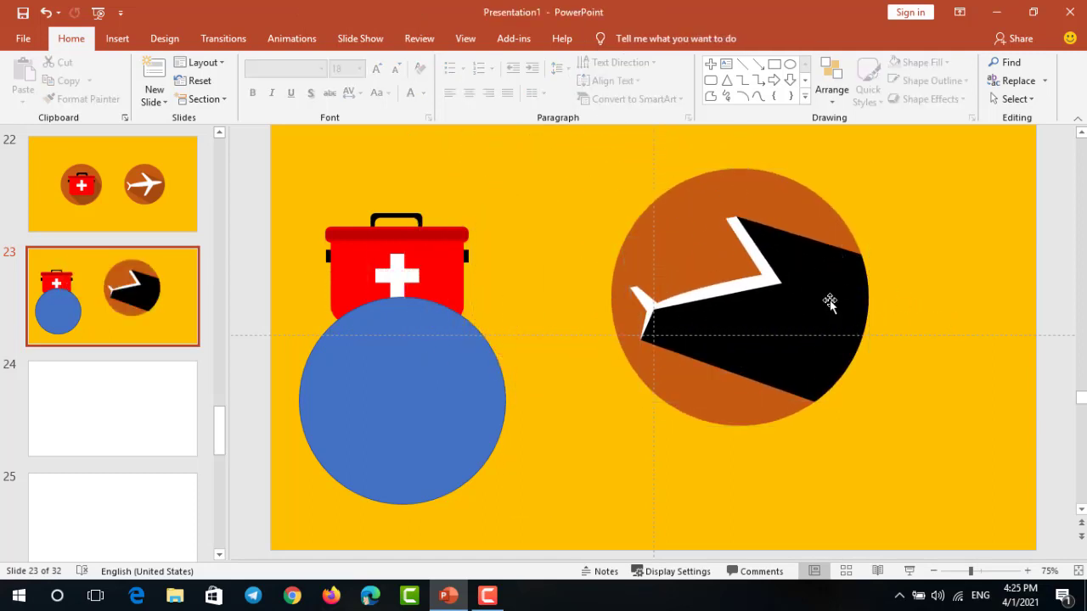
pyautogui.click(811, 276)
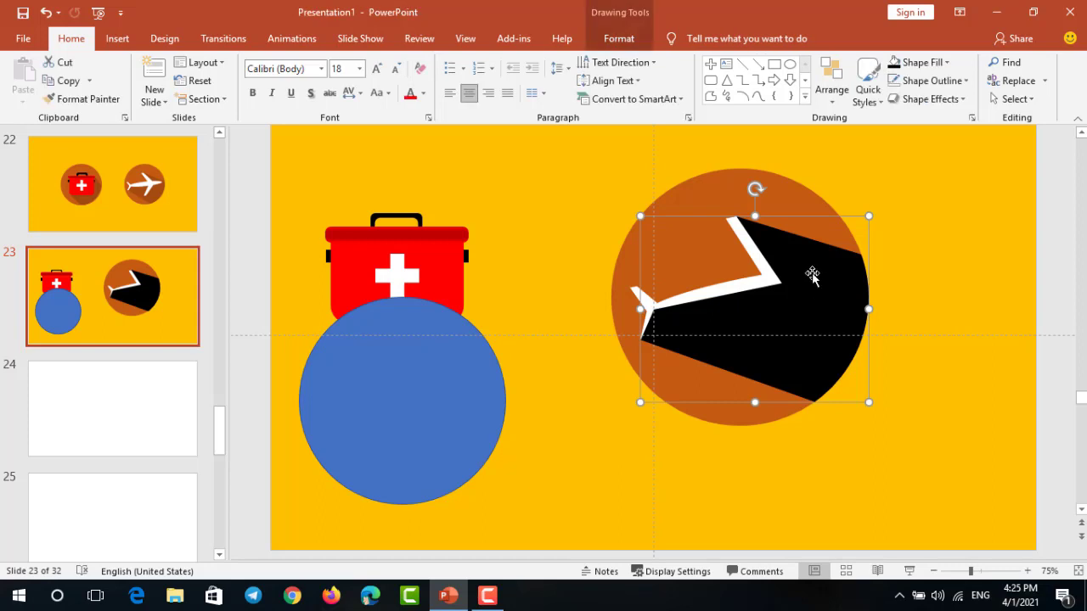
pyautogui.click(831, 105)
pyautogui.click(855, 178)
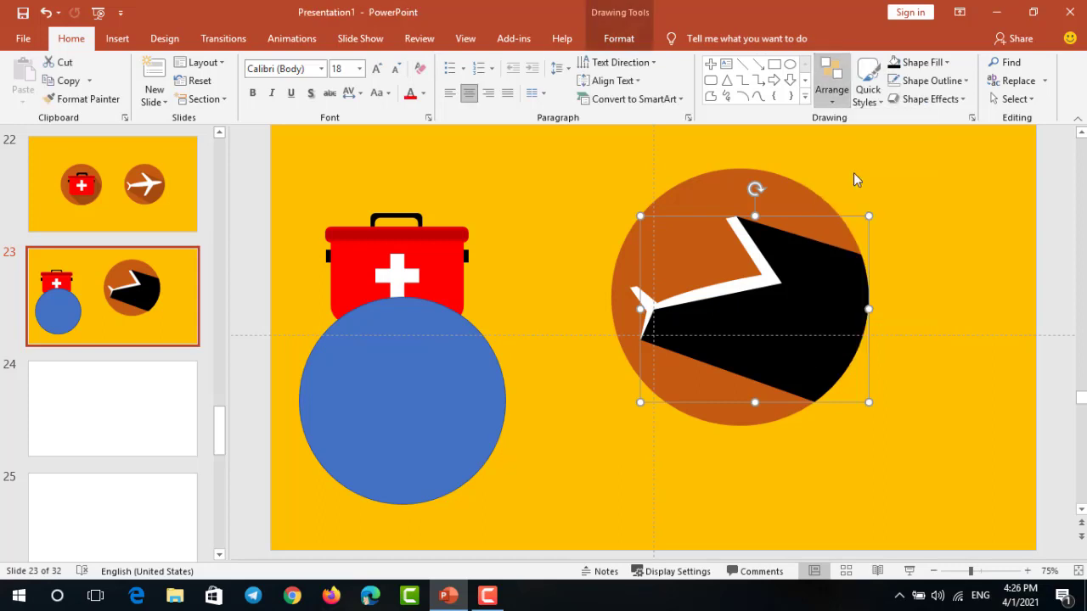
pyautogui.click(833, 106)
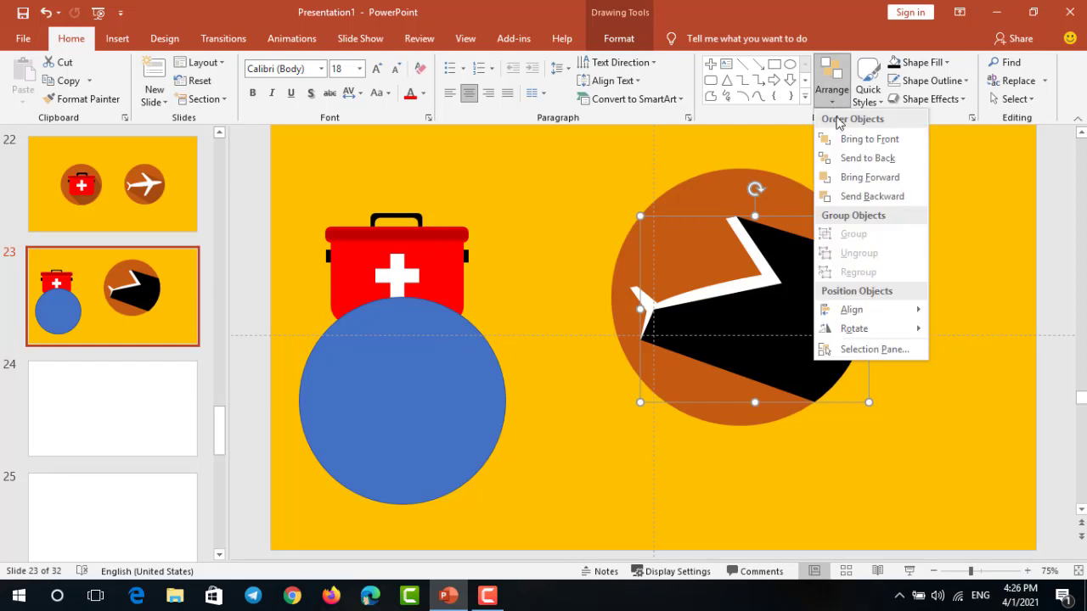
pyautogui.click(867, 196)
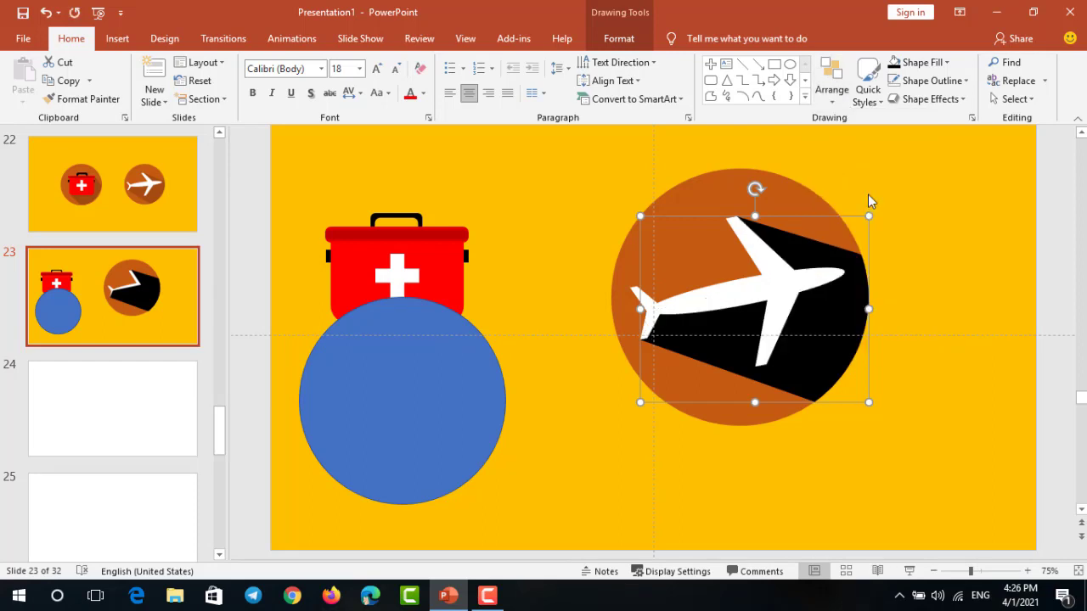
pyautogui.click(894, 213)
pyautogui.click(849, 252)
# Set the plane shadow's fill transparency to 80% in Format Shape
pyautogui.rightClick(841, 255)
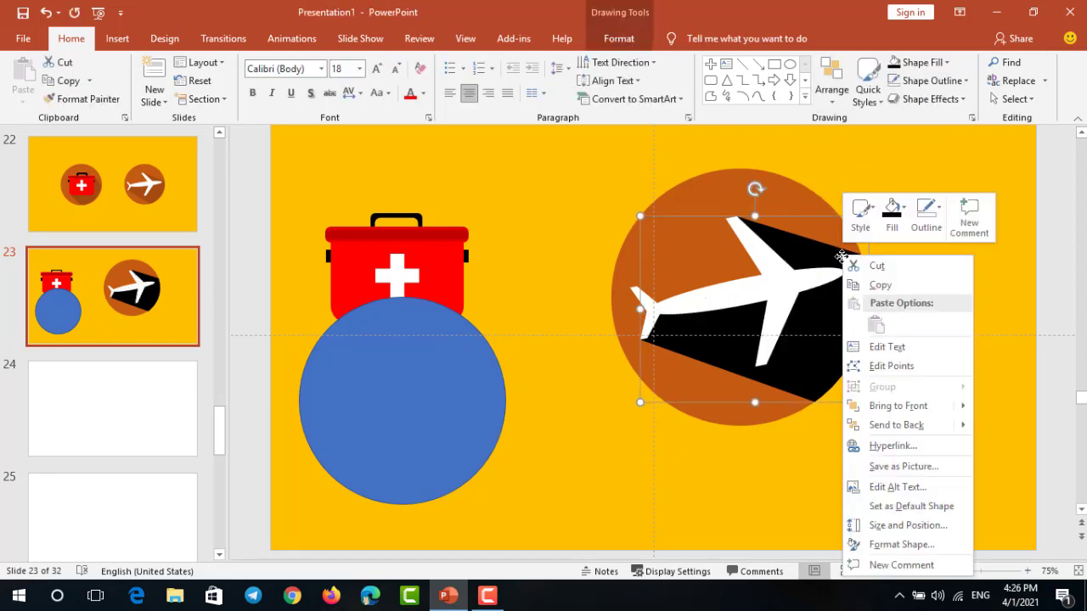
pyautogui.click(886, 544)
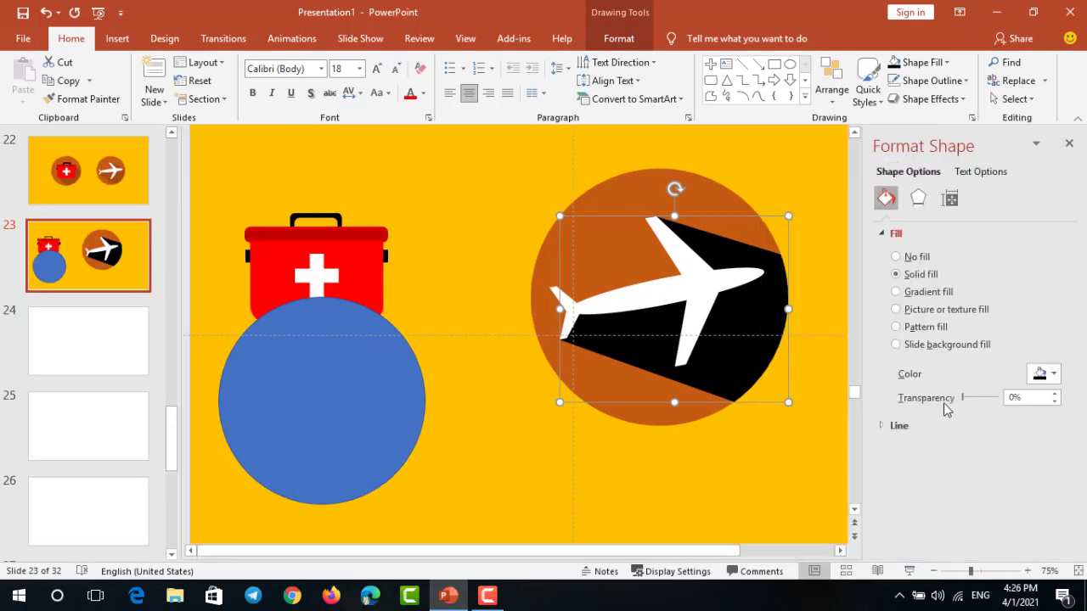
pyautogui.moveTo(965, 398); pyautogui.dragTo(992, 398)
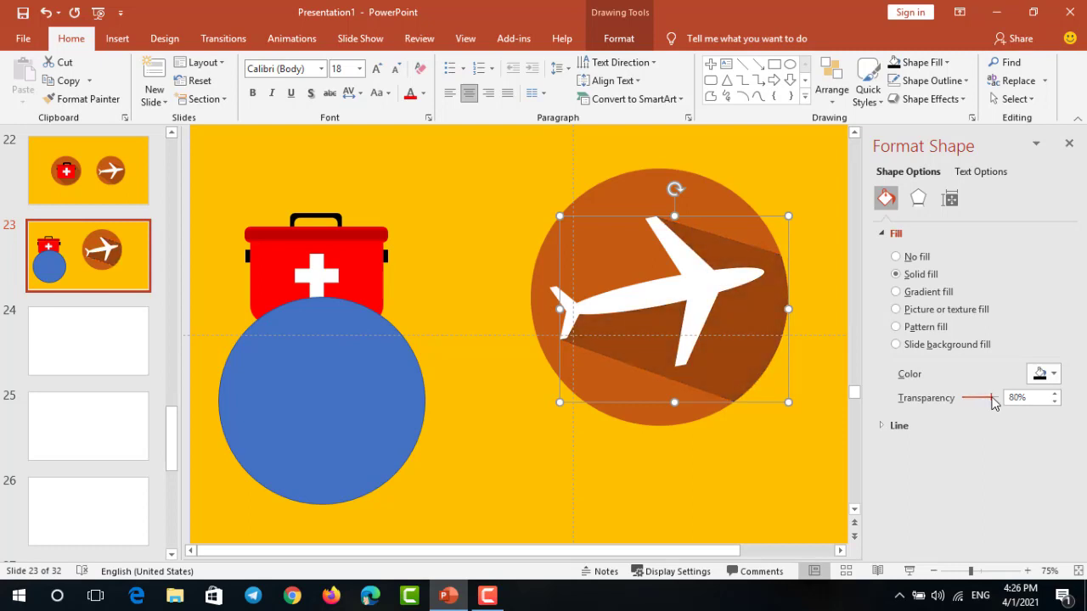
pyautogui.click(832, 426)
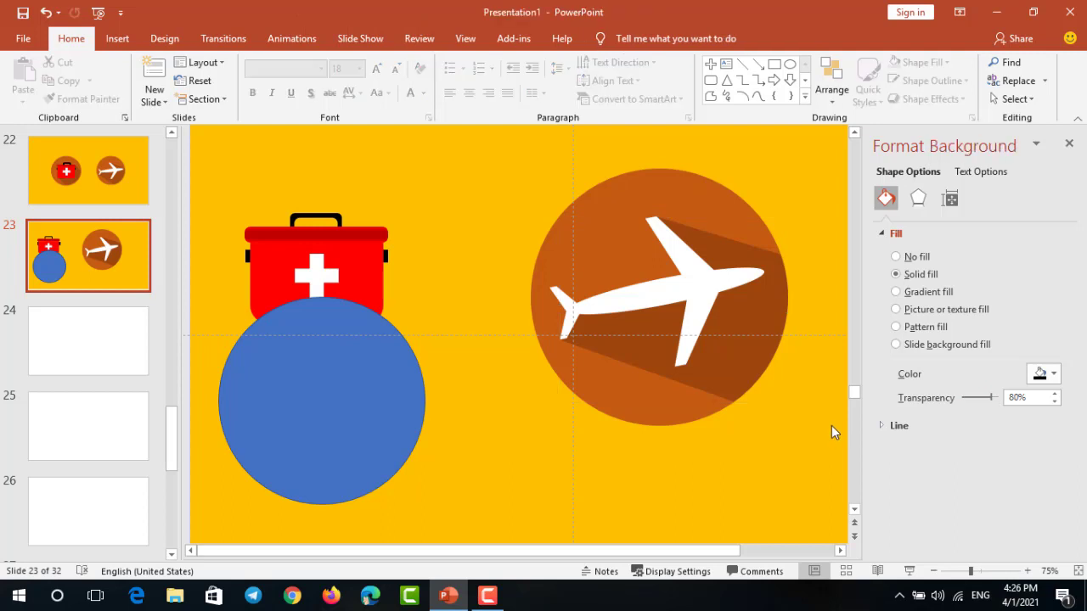
# Group the plane, shadow and circle with Ctrl+G and move the icon further right
pyautogui.click(1068, 144)
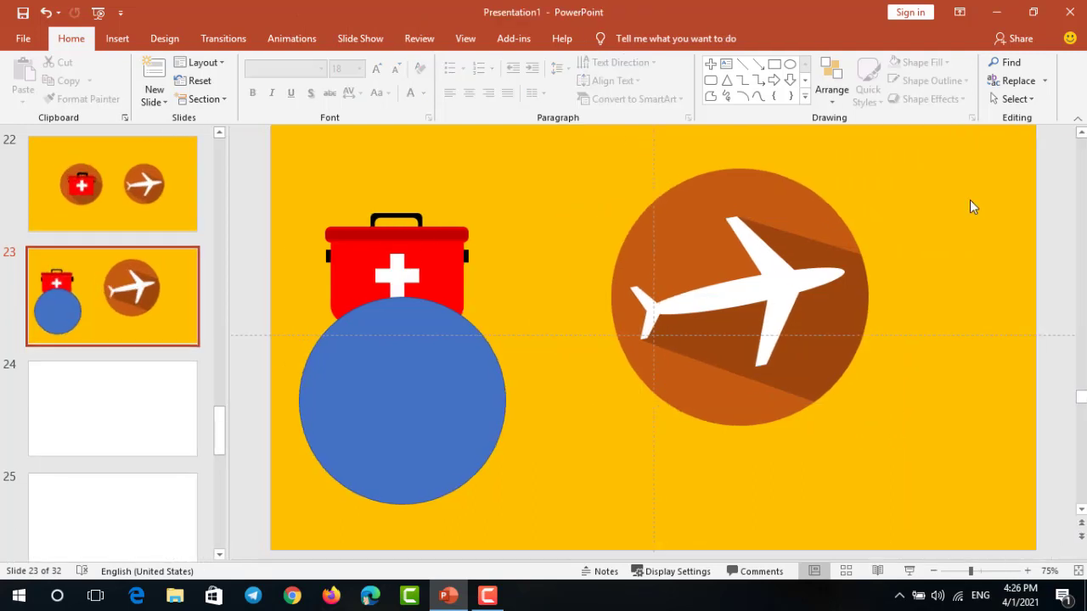
pyautogui.moveTo(980, 507)
pyautogui.mouseDown()
pyautogui.moveTo(612, 289)
pyautogui.moveTo(562, 133)
pyautogui.mouseUp()
pyautogui.hotkey('ctrl', 'g')
pyautogui.moveTo(689, 232); pyautogui.dragTo(791, 229)
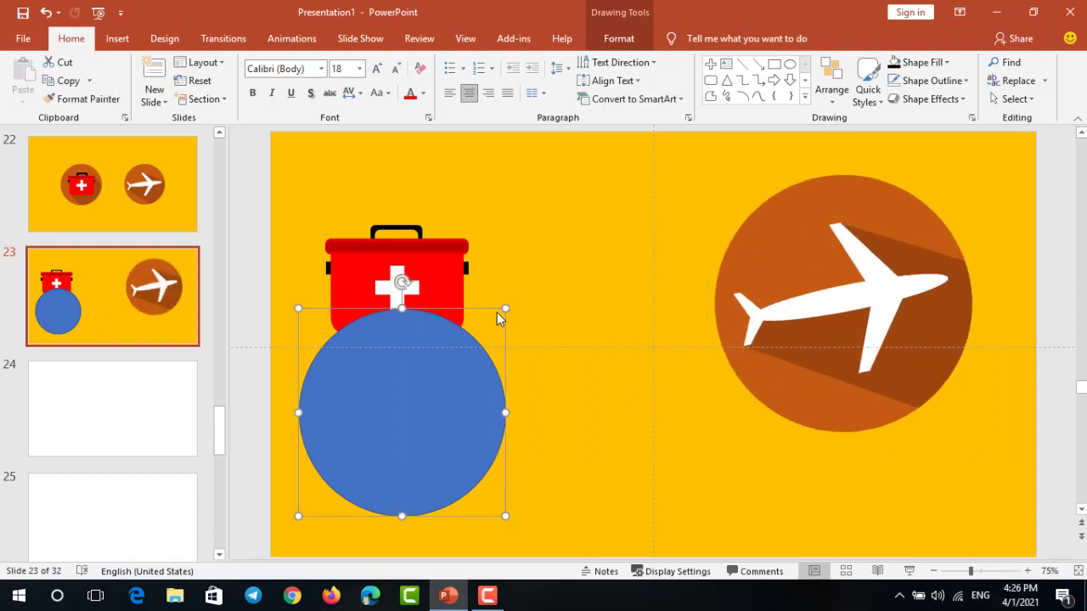
# Enlarge the blue circle beside the first-aid kit, fill it brown and remove its outline
pyautogui.moveTo(503, 306); pyautogui.dragTo(562, 248)
pyautogui.moveTo(475, 323)
pyautogui.mouseDown()
pyautogui.moveTo(875, 244)
pyautogui.moveTo(587, 303)
pyautogui.mouseUp()
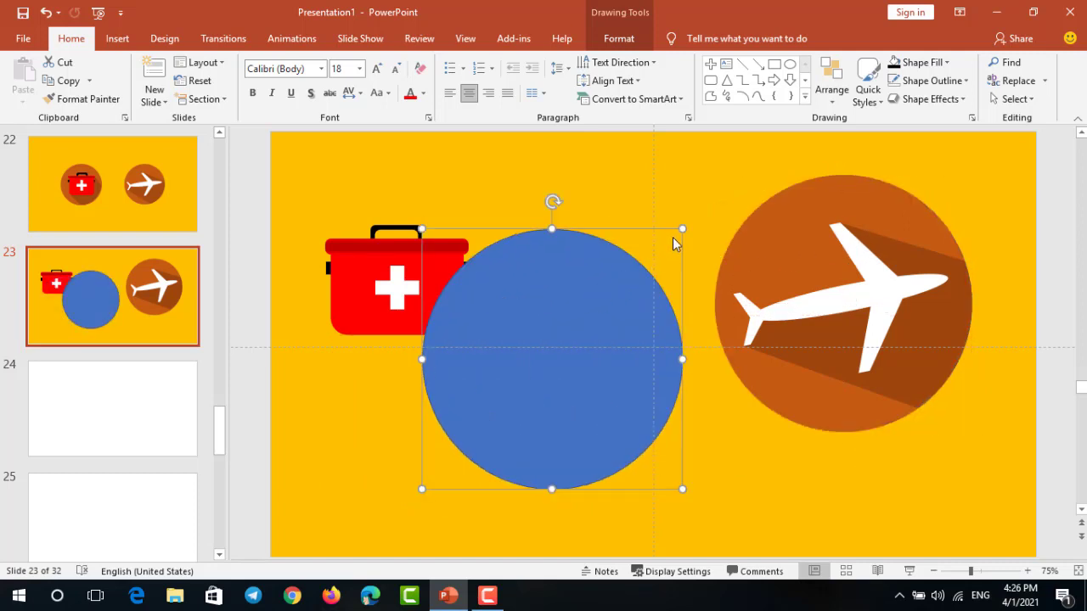
pyautogui.moveTo(680, 228); pyautogui.dragTo(675, 232)
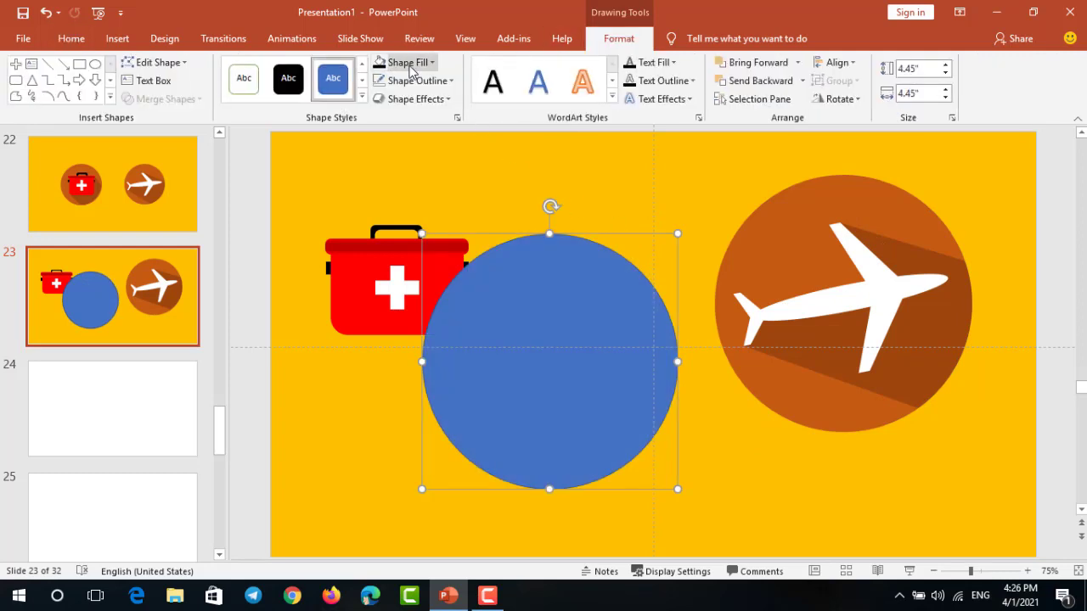
pyautogui.click(435, 65)
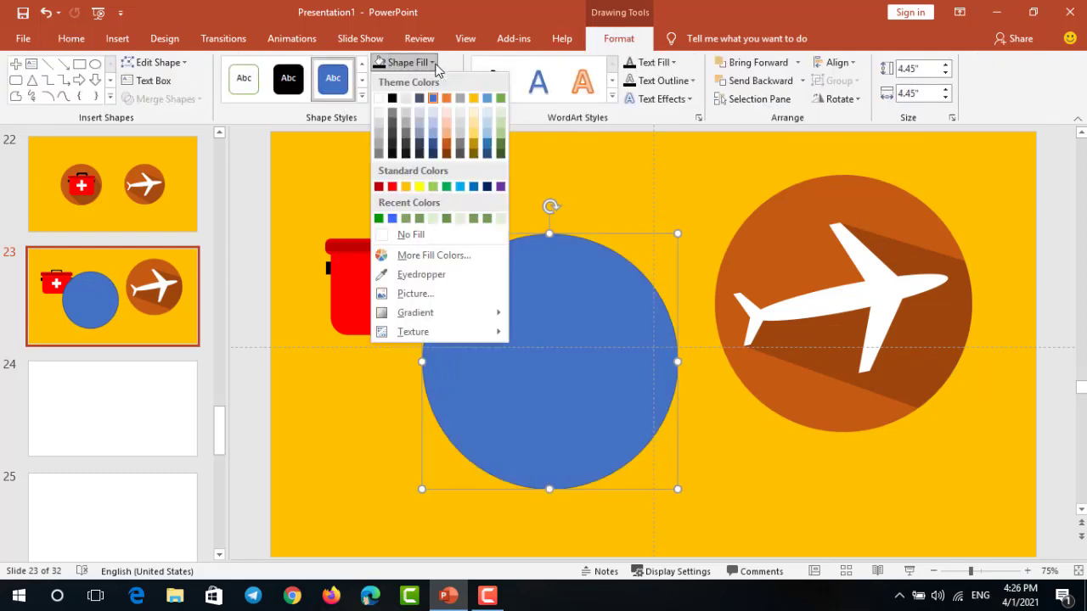
pyautogui.click(450, 148)
pyautogui.click(450, 81)
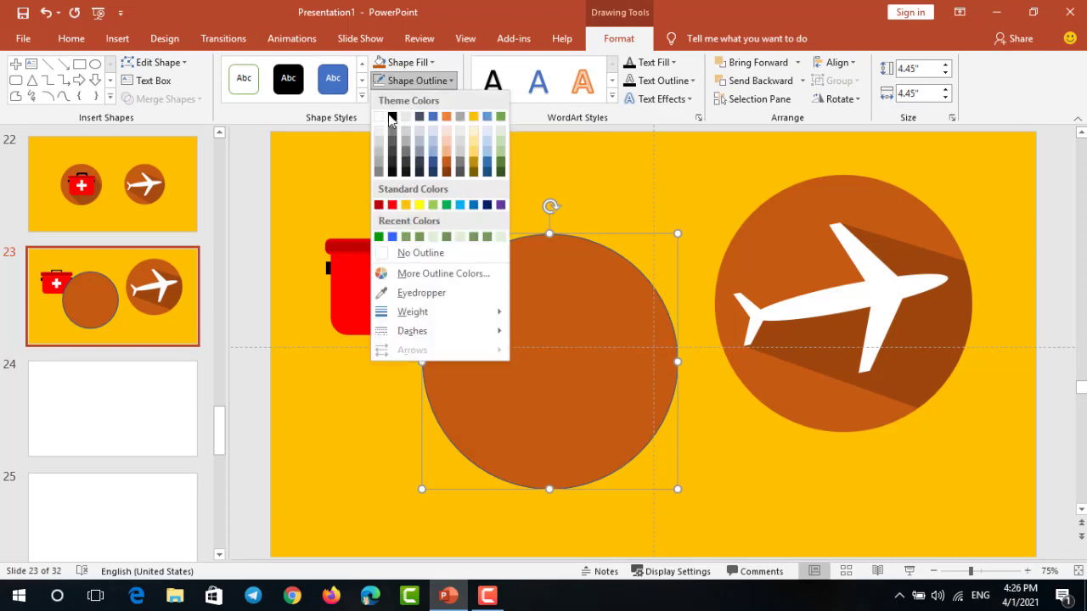
pyautogui.click(412, 255)
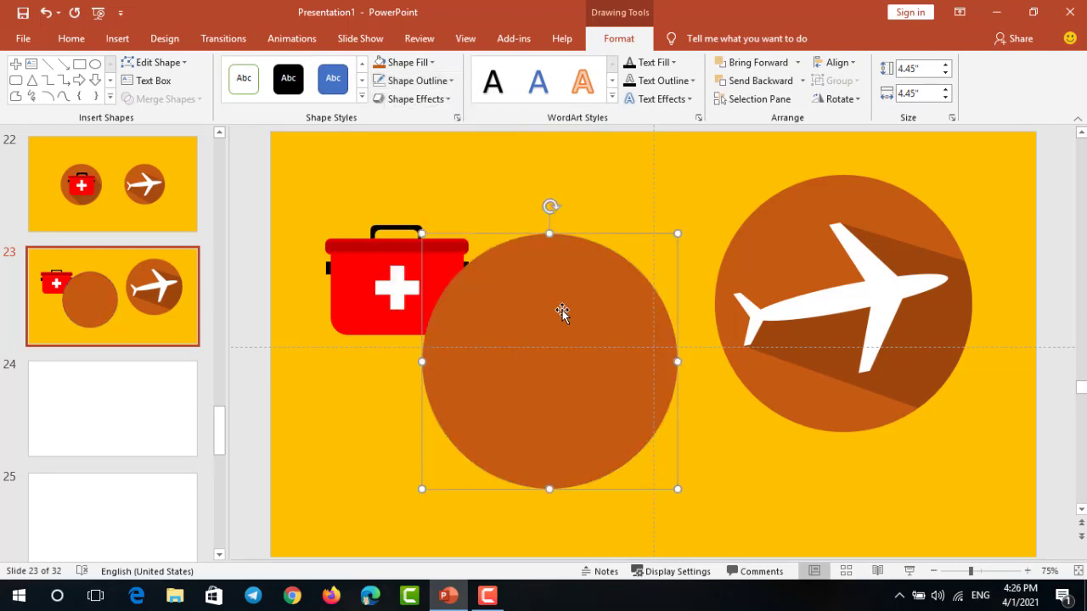
# Send the brown circle to back and centre the enlarged first-aid kit on it
pyautogui.click(801, 80)
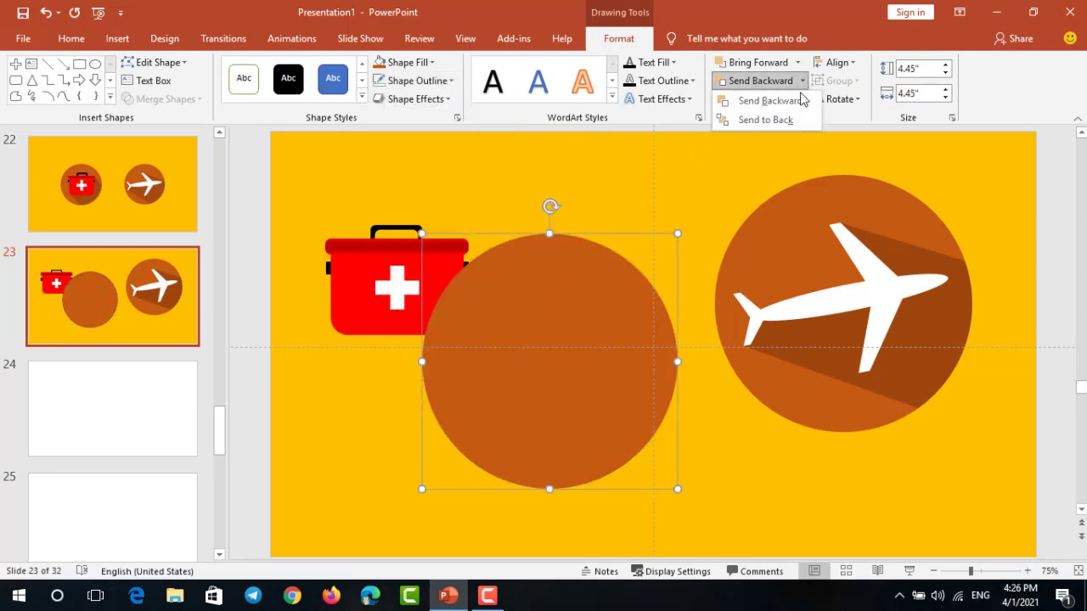
pyautogui.click(786, 120)
pyautogui.moveTo(507, 259)
pyautogui.mouseDown()
pyautogui.moveTo(418, 207)
pyautogui.moveTo(521, 270)
pyautogui.mouseUp()
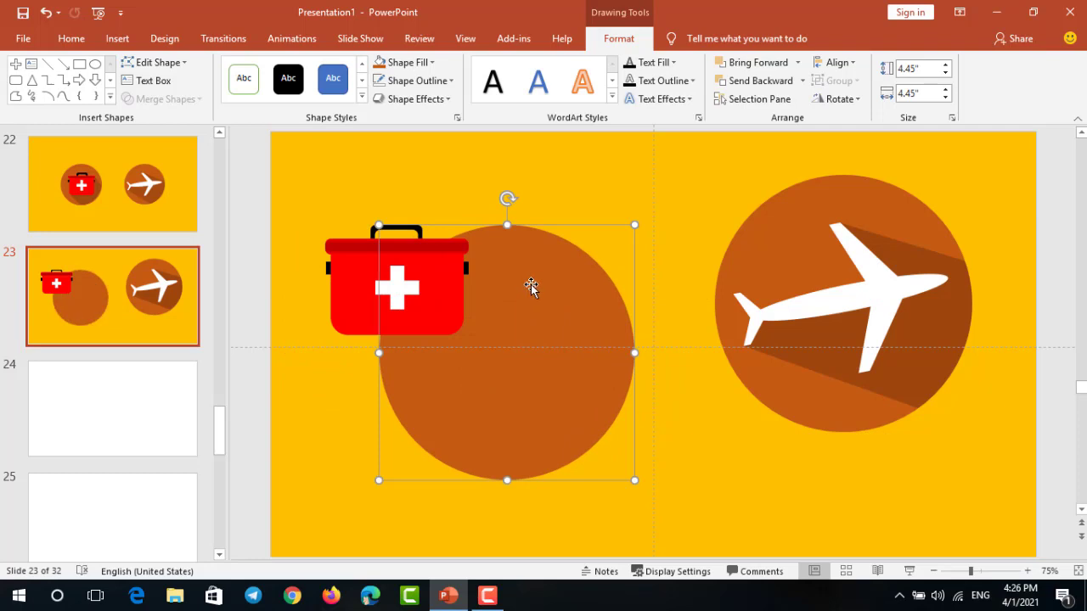
pyautogui.moveTo(471, 223)
pyautogui.mouseDown()
pyautogui.moveTo(583, 281)
pyautogui.moveTo(611, 255)
pyautogui.mouseUp()
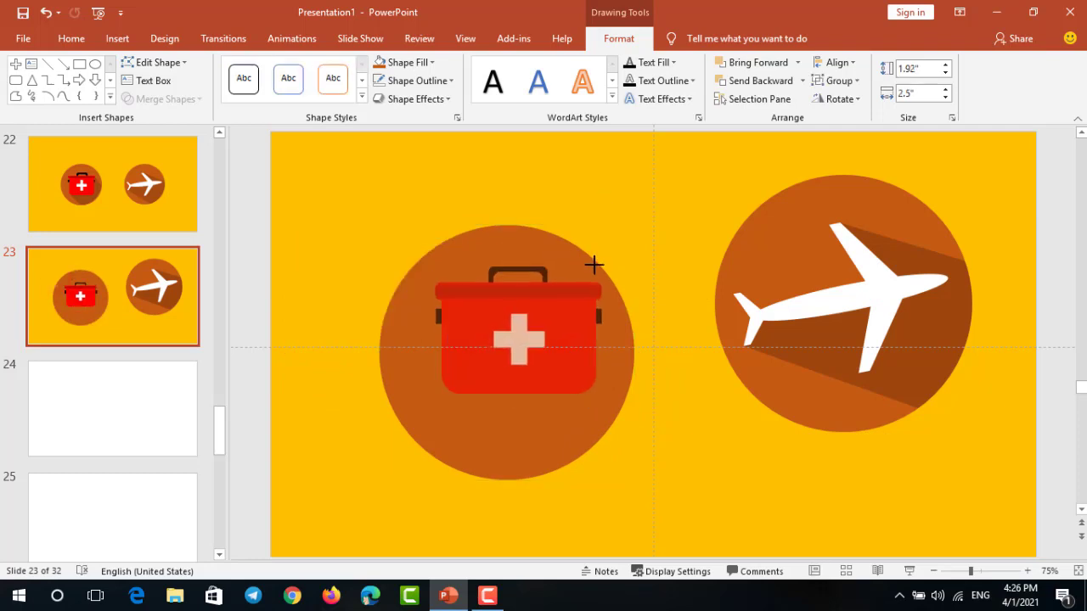
pyautogui.moveTo(538, 323); pyautogui.dragTo(523, 342)
# Copy the circle-and-kit pair over onto the plane circle at the right
pyautogui.keyDown('shift'); pyautogui.click(542, 454); pyautogui.keyUp('shift')
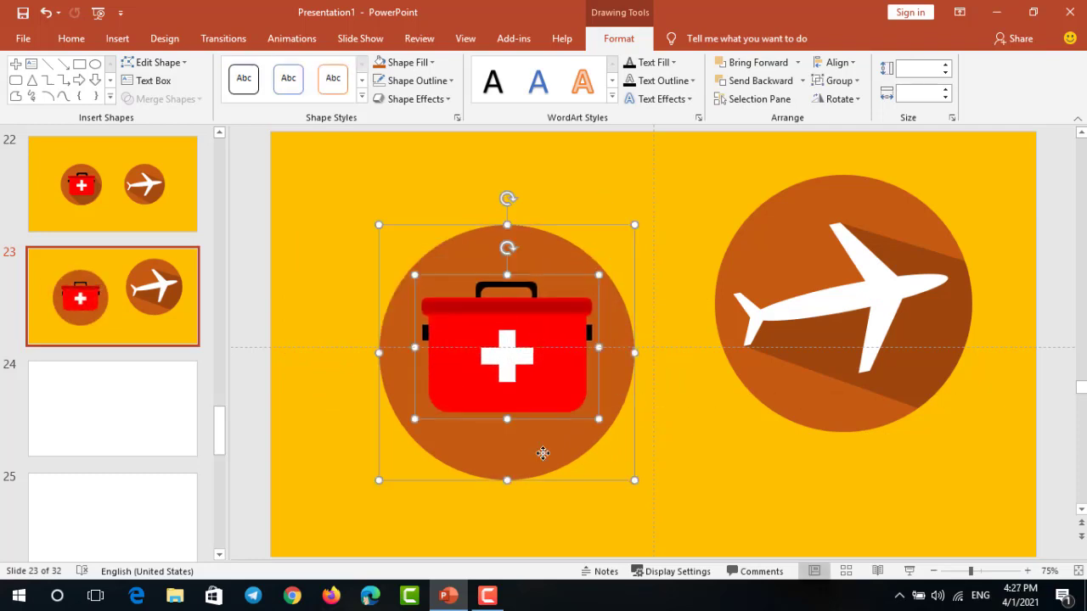
pyautogui.hotkey('ctrl', 'g')
pyautogui.scroll(-1, 545, 446)
pyautogui.moveTo(559, 375)
pyautogui.mouseDown()
pyautogui.moveTo(695, 334)
pyautogui.moveTo(867, 414)
pyautogui.mouseUp()
# Draw a closed freeform shadow running down-right from the kit's top-right corner across the left circle
pyautogui.press('Escape')
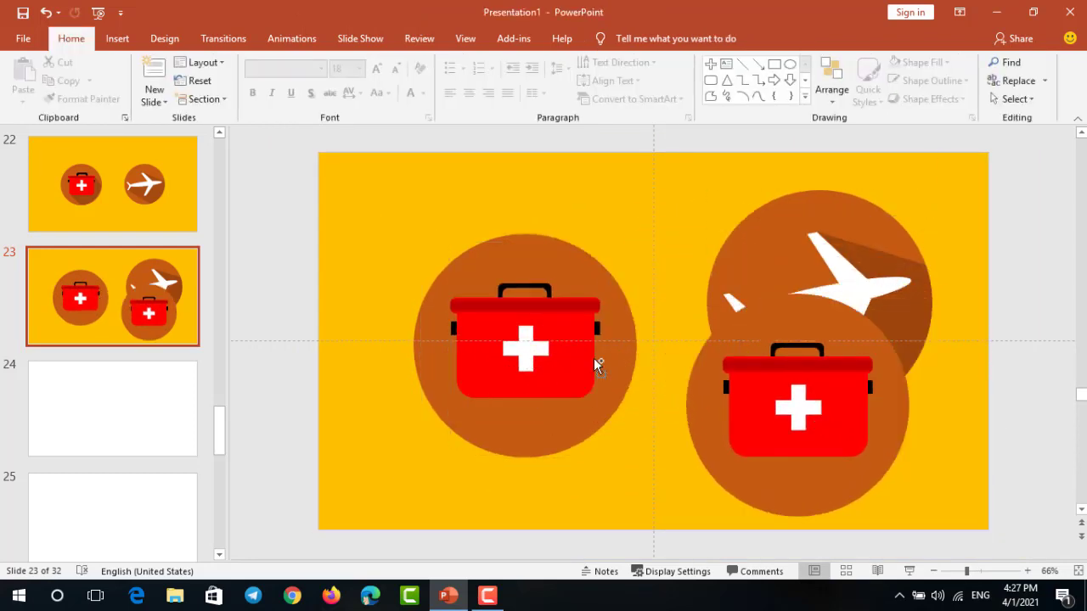
pyautogui.scroll(1, 593, 357)
pyautogui.scroll(3, 593, 357)
pyautogui.scroll(-1, 593, 357)
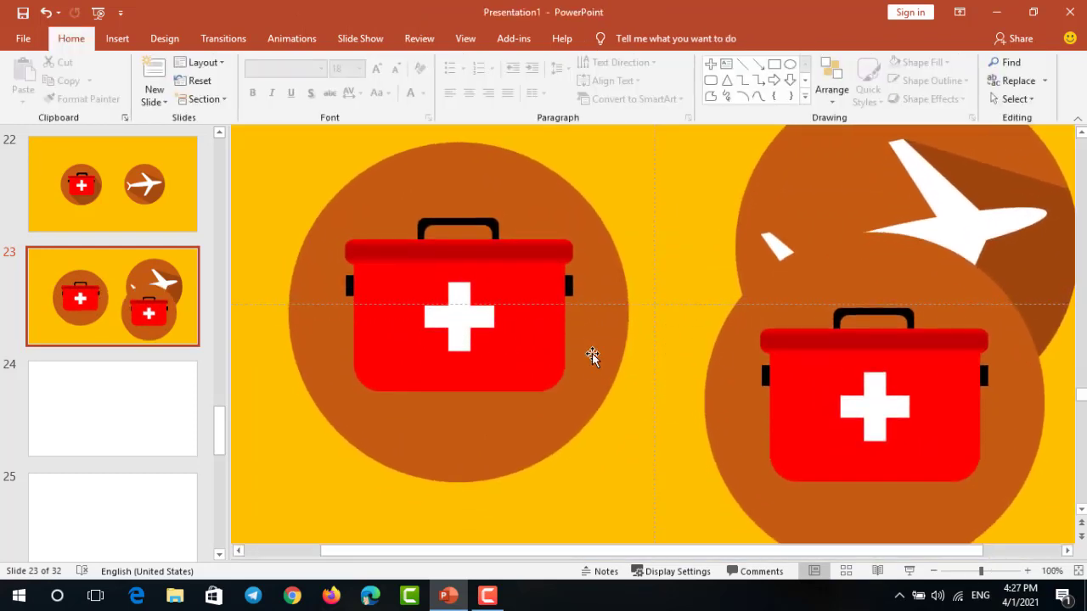
pyautogui.click(711, 98)
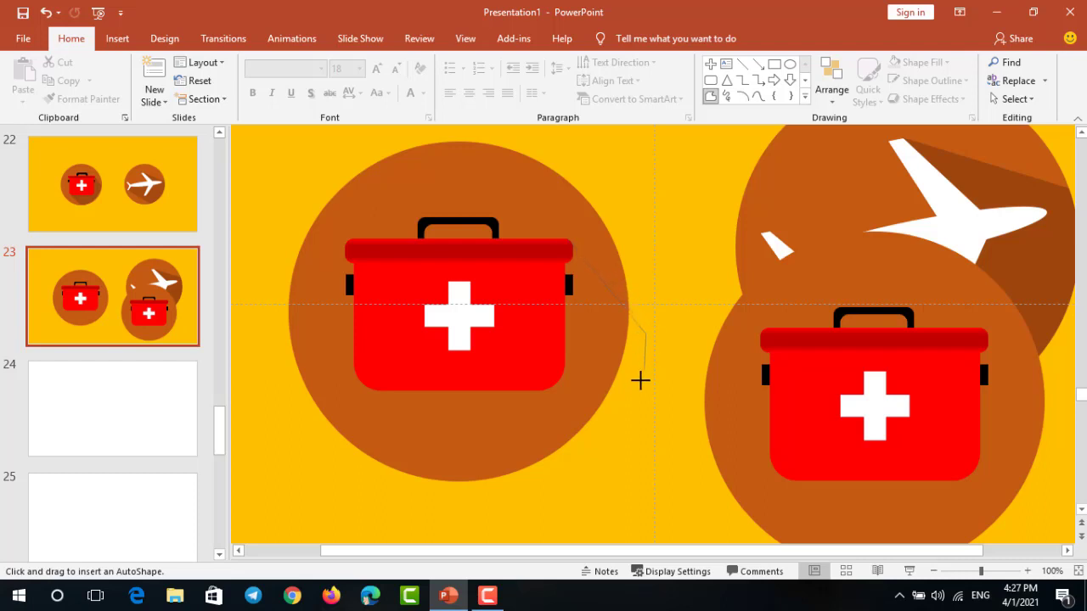
pyautogui.moveTo(591, 472); pyautogui.dragTo(540, 489)
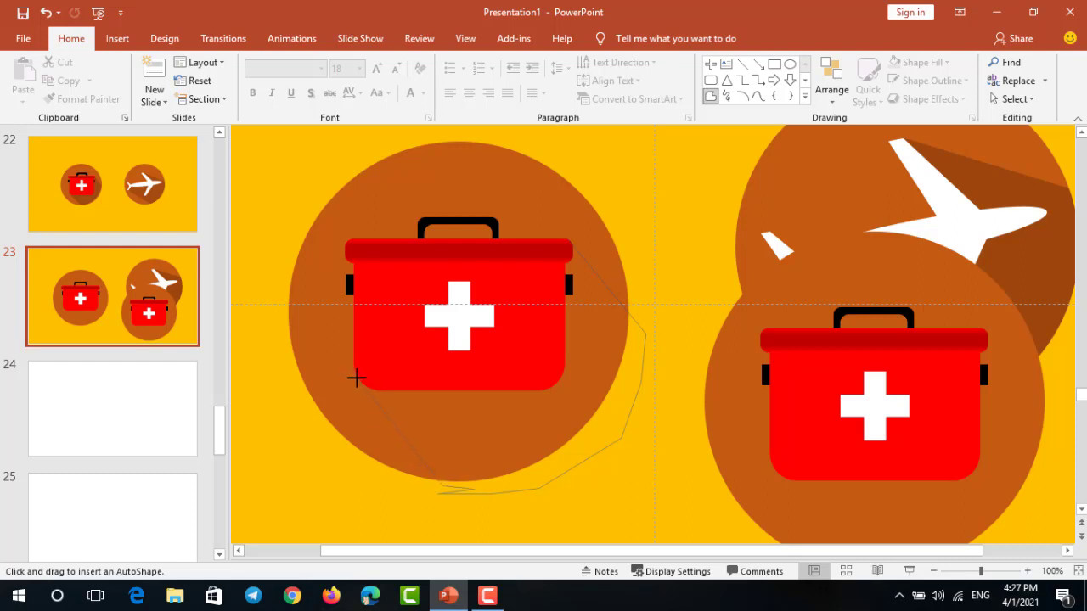
pyautogui.click(566, 241)
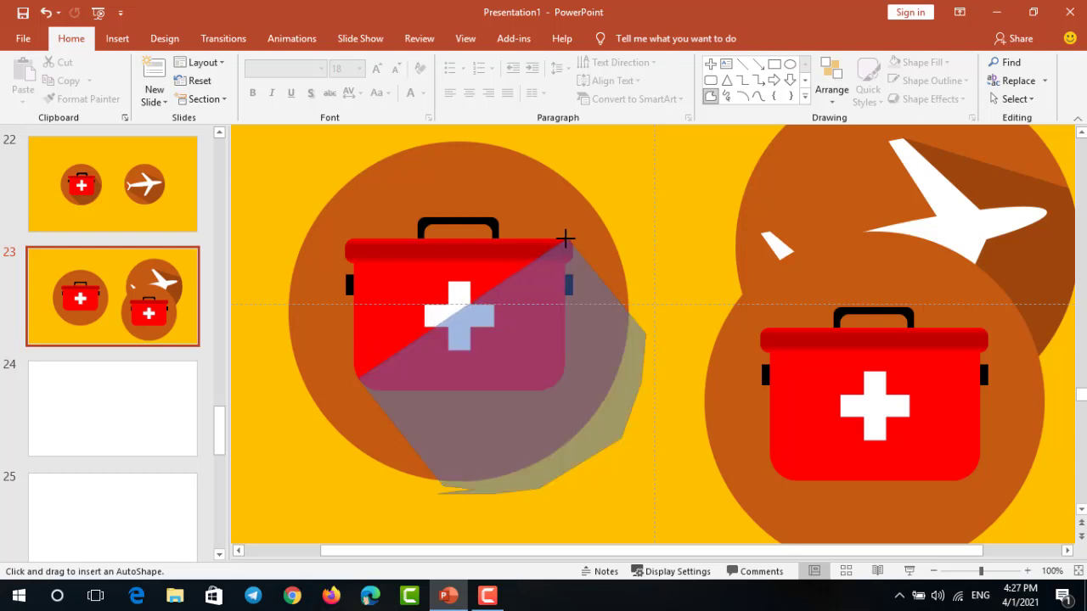
pyautogui.click(640, 209)
# Delete the left first-aid kit, then Fragment the polygon with the brown circle
pyautogui.keyDown('ctrl'); pyautogui.scroll(-3, 573, 263); pyautogui.keyUp('ctrl')
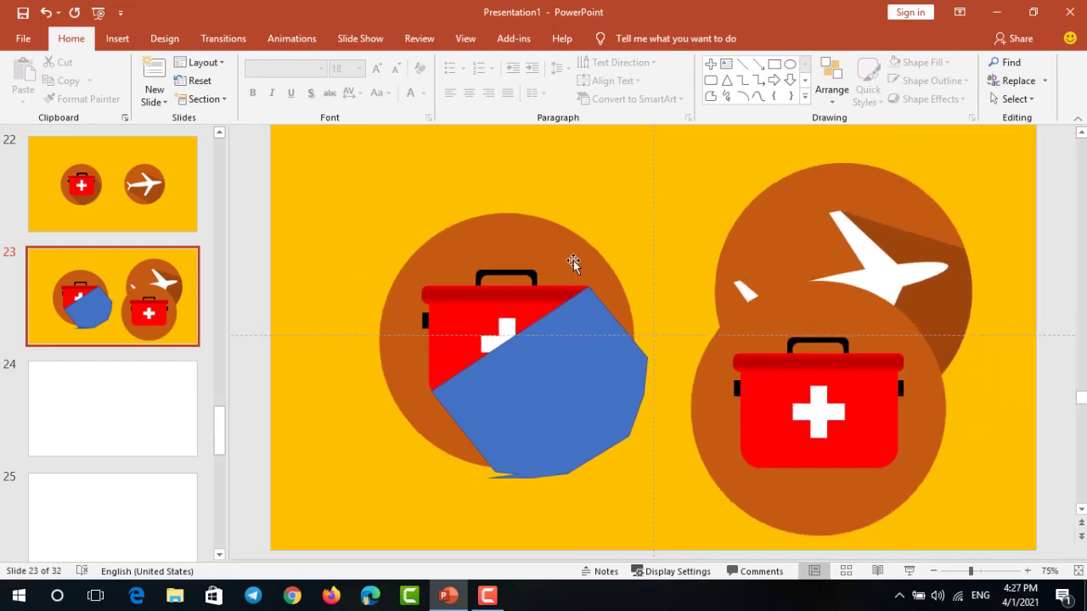
pyautogui.click(498, 318)
pyautogui.press('Delete')
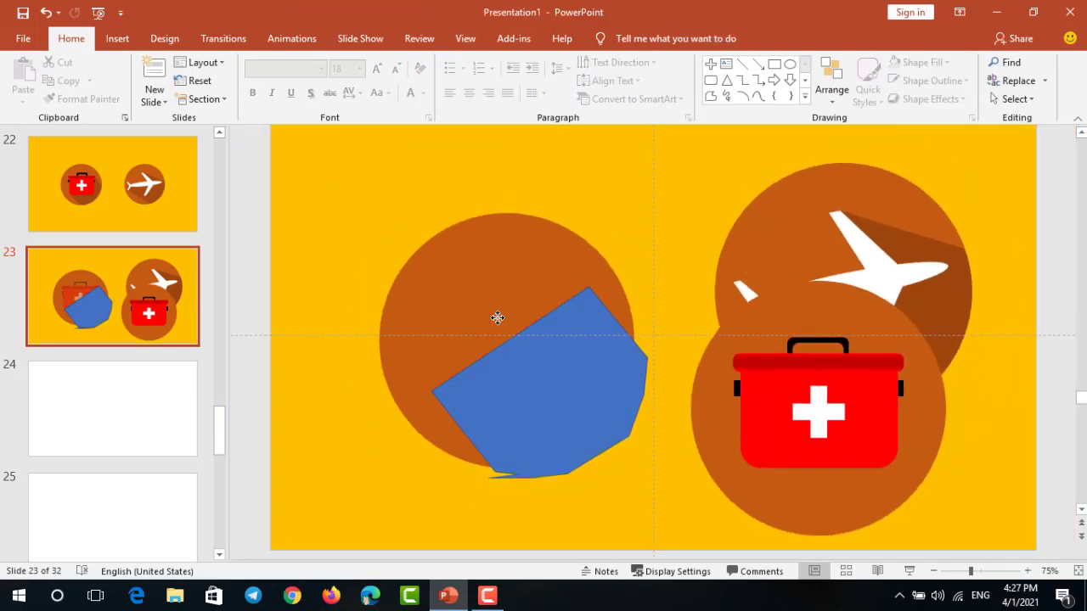
pyautogui.click(521, 371)
pyautogui.keyDown('shift'); pyautogui.click(485, 256); pyautogui.keyUp('shift')
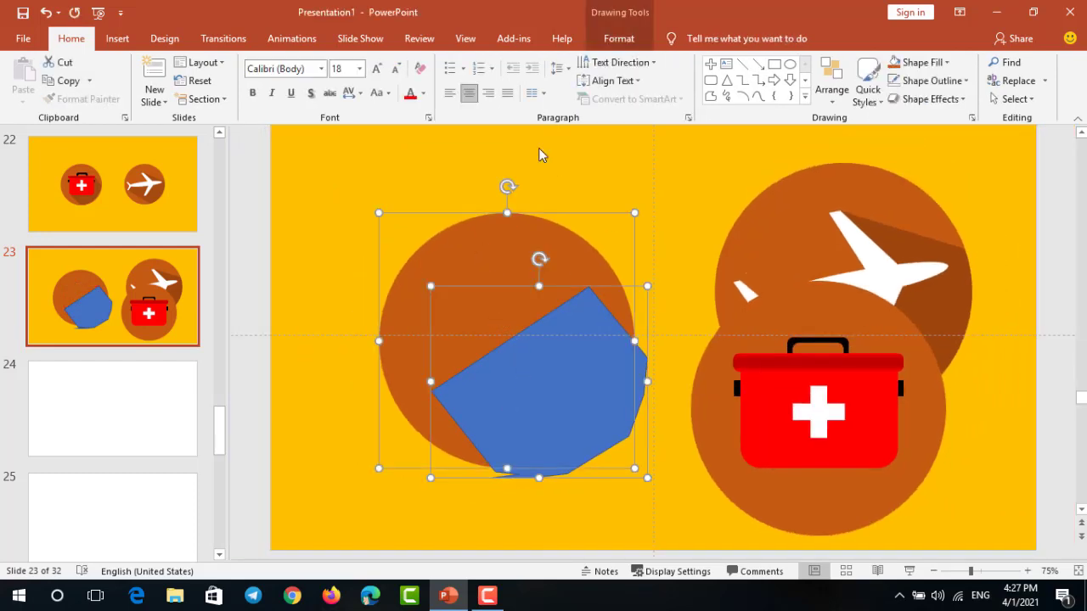
pyautogui.click(605, 40)
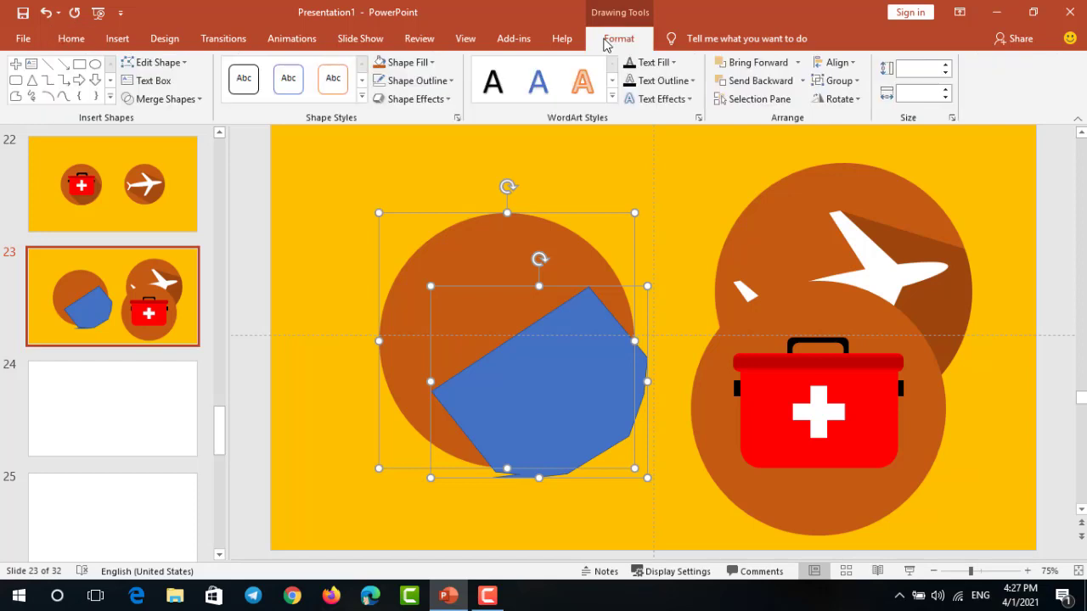
pyautogui.click(185, 101)
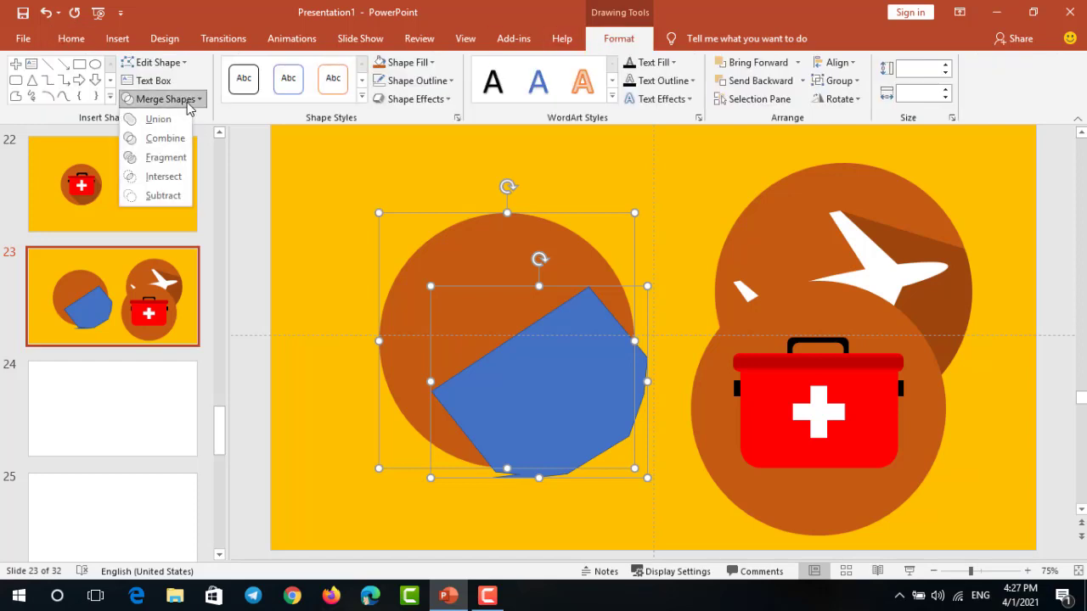
pyautogui.click(166, 158)
# Delete the extra fragments, keeping only the curved shadow piece
pyautogui.click(356, 199)
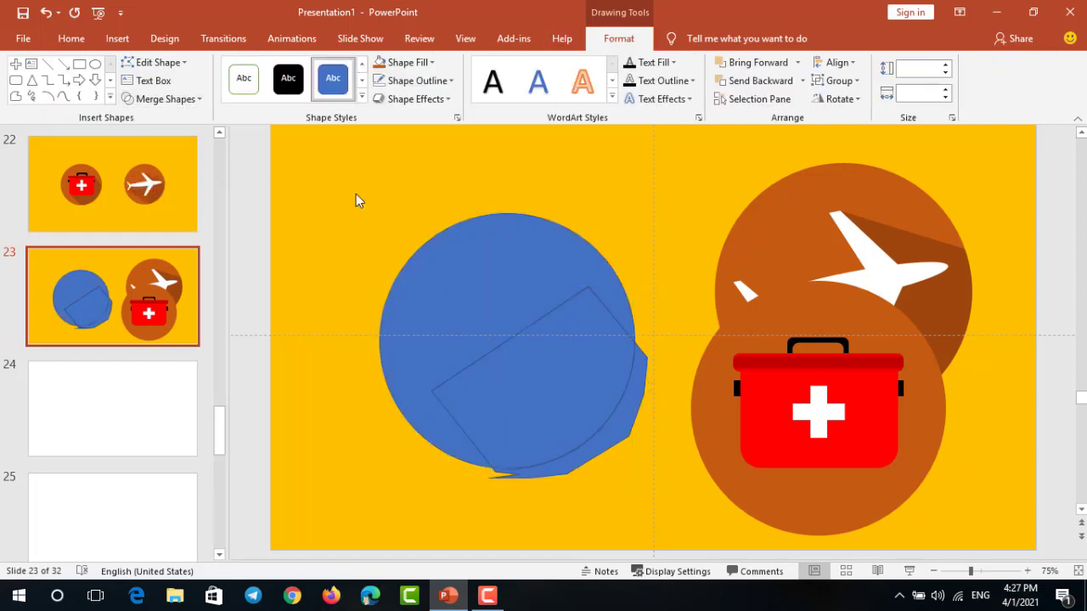
pyautogui.click(427, 265)
pyautogui.press('Delete')
pyautogui.click(606, 436)
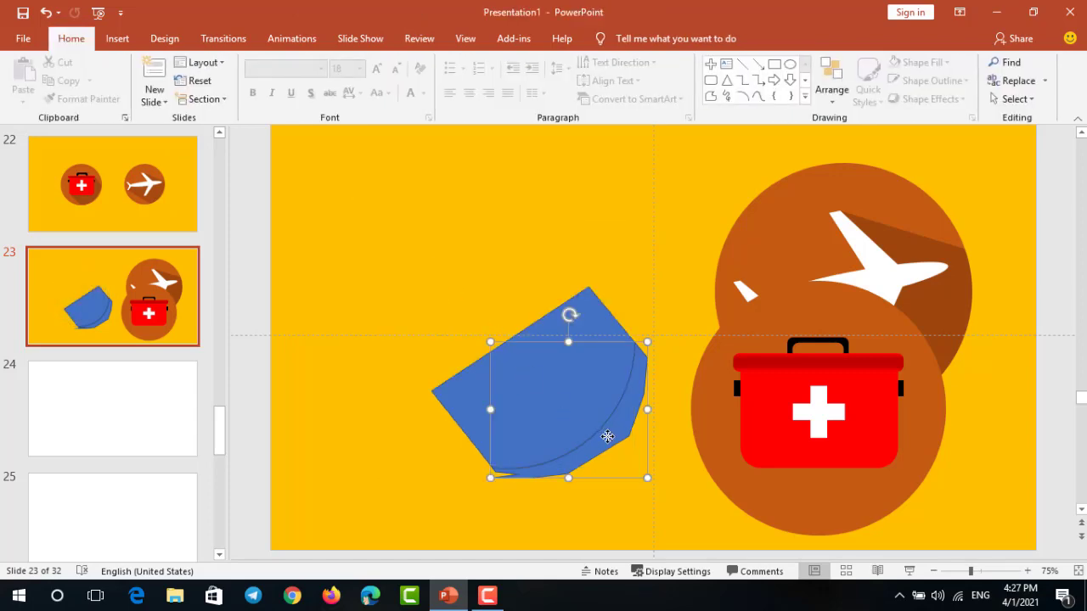
pyautogui.click(563, 393)
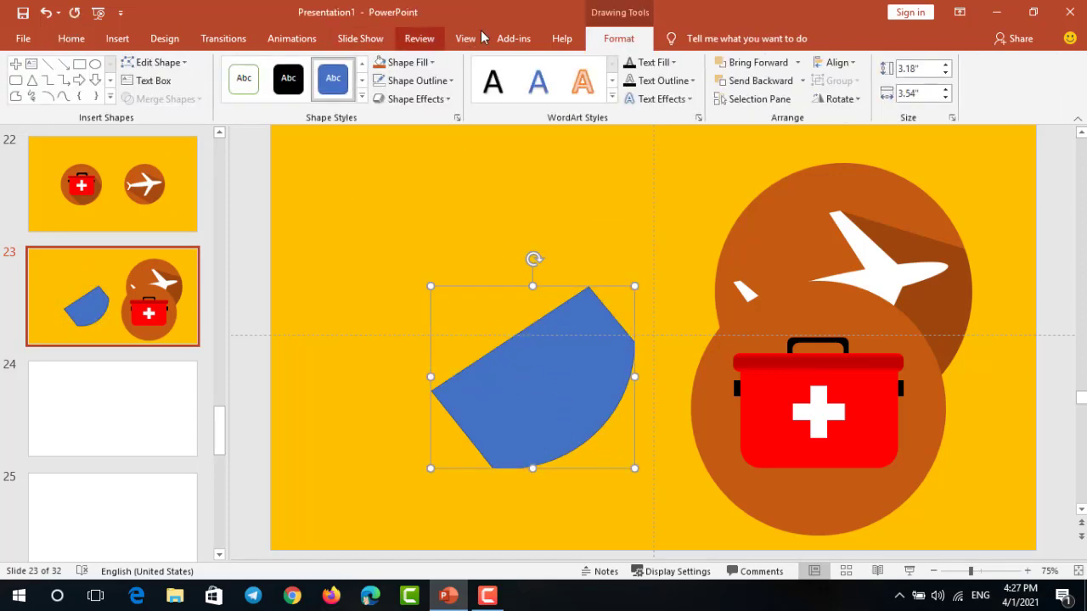
# Fill the shadow piece black with no outline and move it onto the right first-aid kit
pyautogui.click(433, 62)
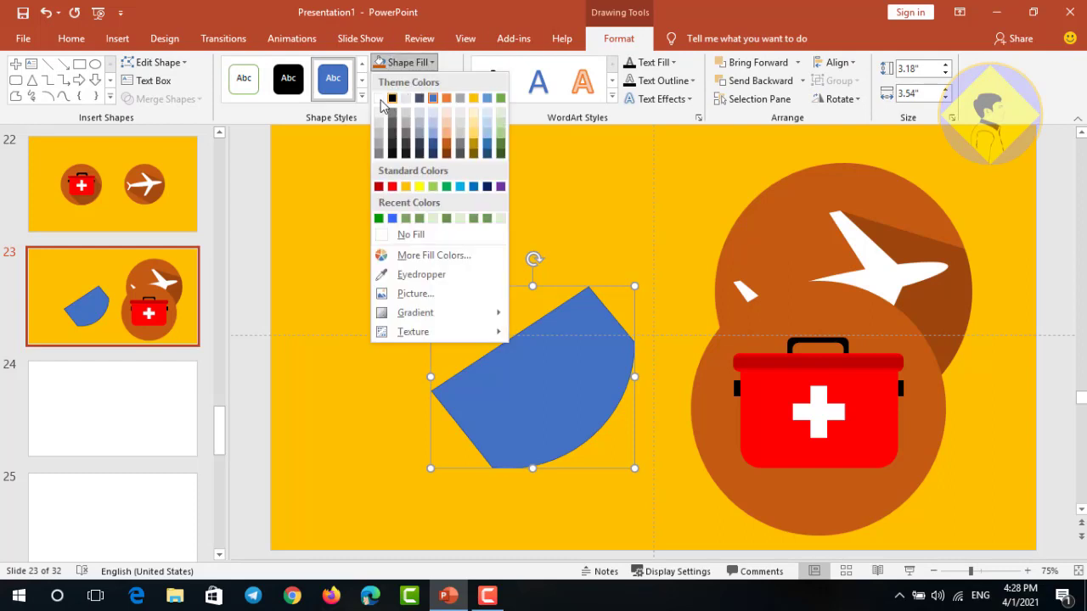
pyautogui.click(392, 103)
pyautogui.click(451, 81)
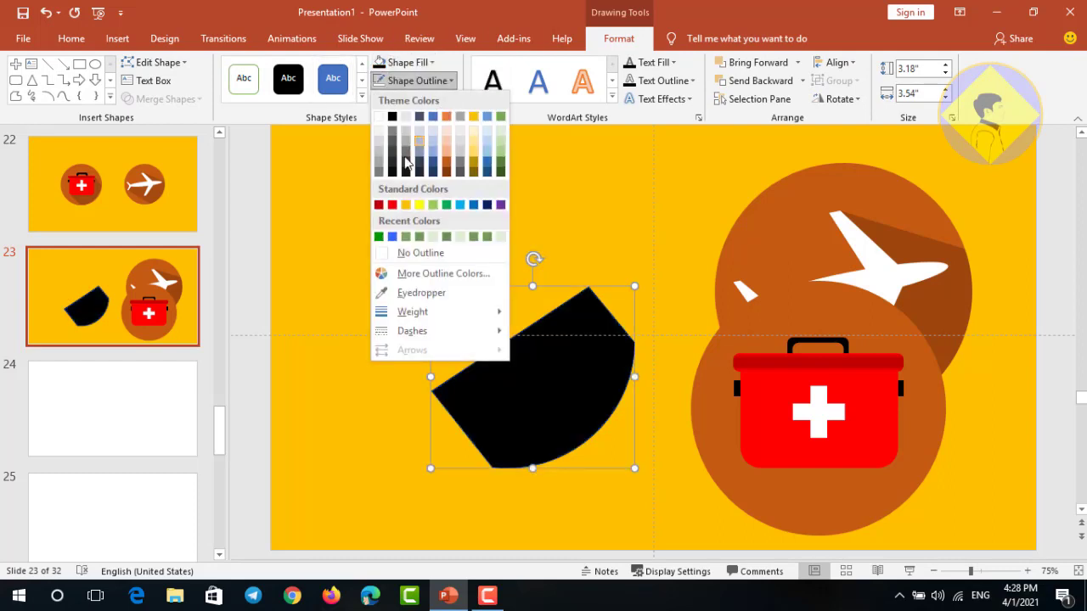
pyautogui.click(399, 249)
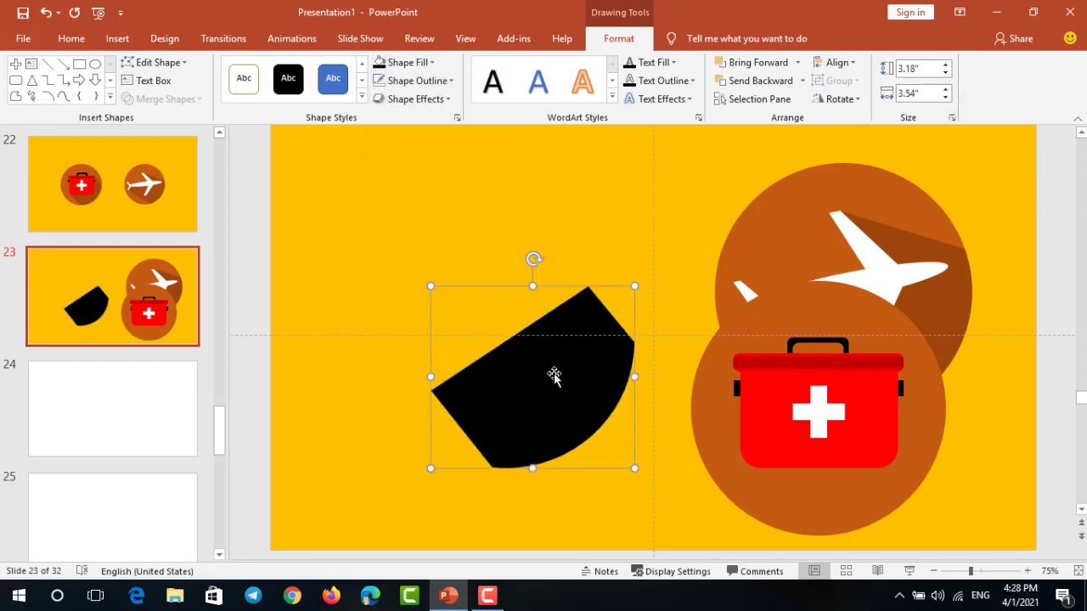
pyautogui.moveTo(553, 376); pyautogui.dragTo(867, 441)
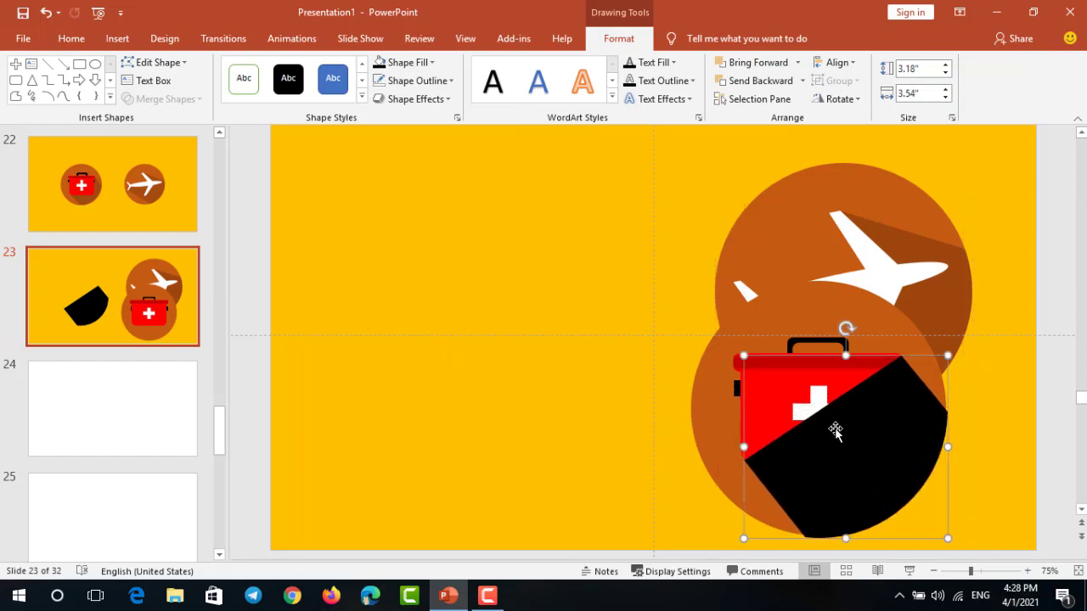
# Move the first-aid kit and its black shadow together to the left of the slide
pyautogui.keyDown('shift'); pyautogui.click(801, 401); pyautogui.keyUp('shift')
pyautogui.click(631, 411)
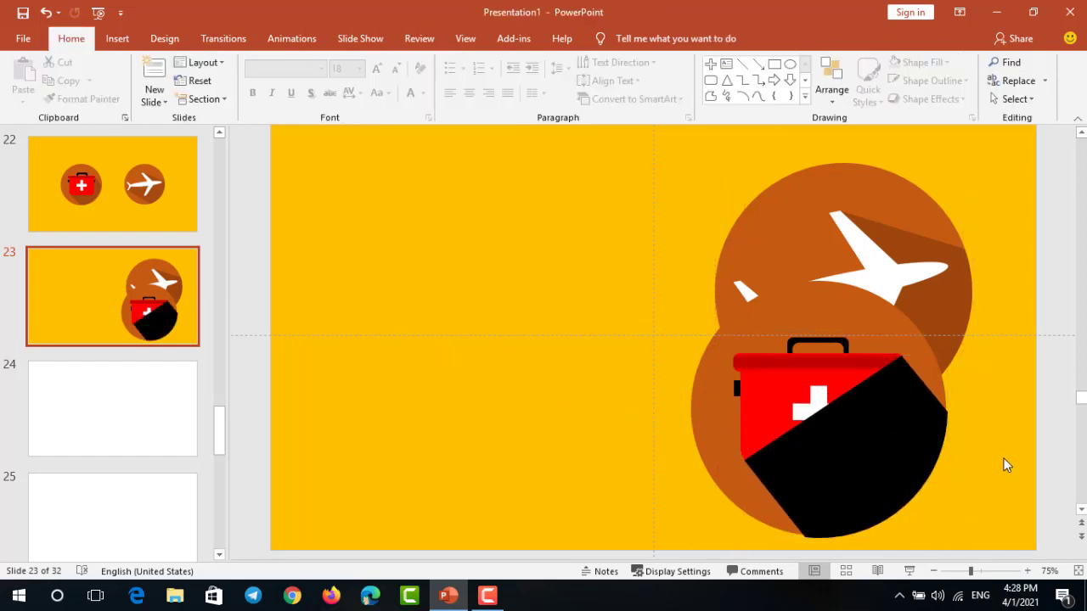
pyautogui.scroll(2, 1004, 458)
pyautogui.scroll(1, 1001, 448)
pyautogui.scroll(-1, 991, 429)
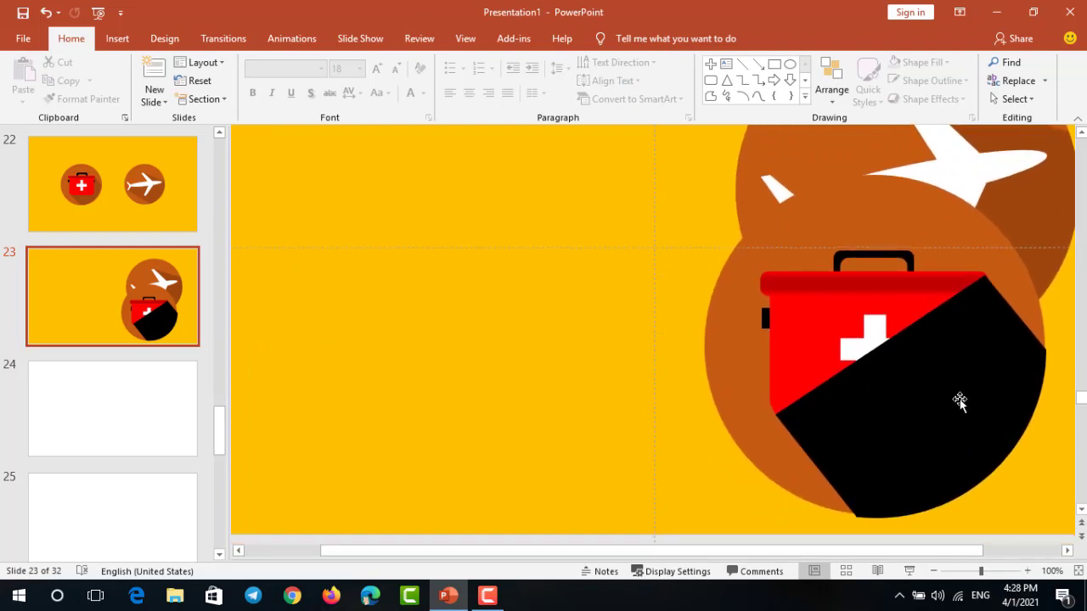
pyautogui.click(955, 403)
pyautogui.keyDown('shift'); pyautogui.click(856, 333); pyautogui.keyUp('shift')
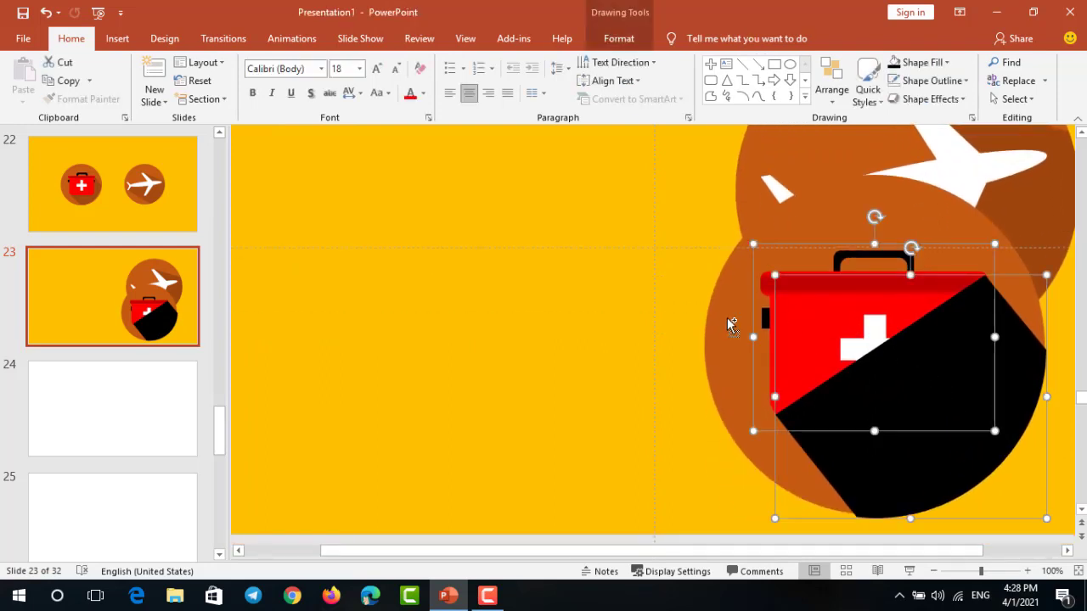
pyautogui.moveTo(728, 320); pyautogui.dragTo(330, 265)
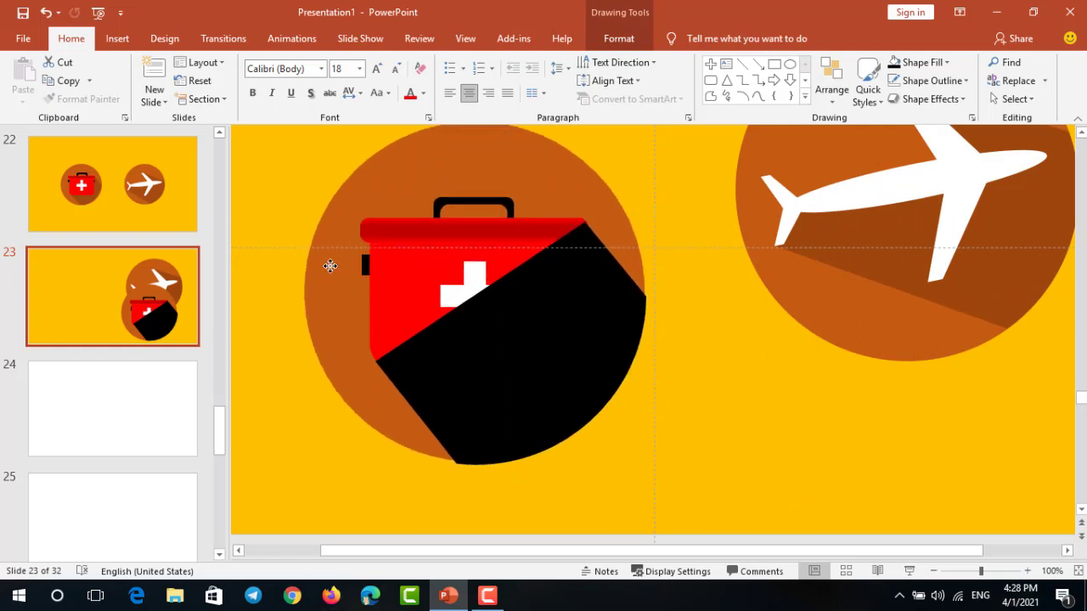
pyautogui.click(739, 383)
# Send the black shadow backward so it sits behind the first-aid kit
pyautogui.keyDown('ctrl'); pyautogui.scroll(3, 586, 309); pyautogui.keyUp('ctrl')
pyautogui.keyDown('ctrl'); pyautogui.scroll(2, 584, 308); pyautogui.keyUp('ctrl')
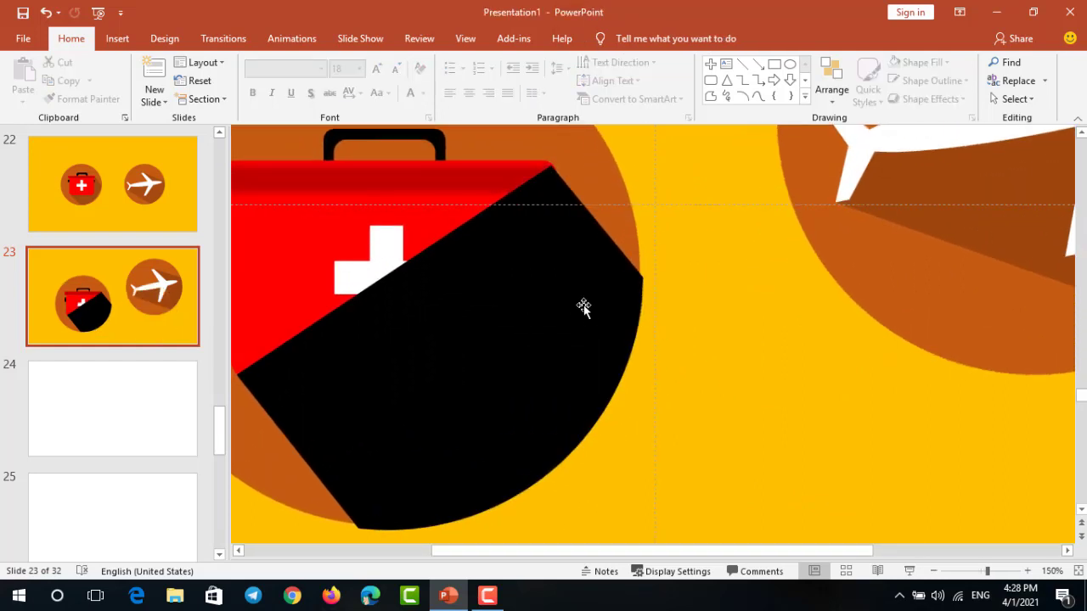
pyautogui.click(573, 296)
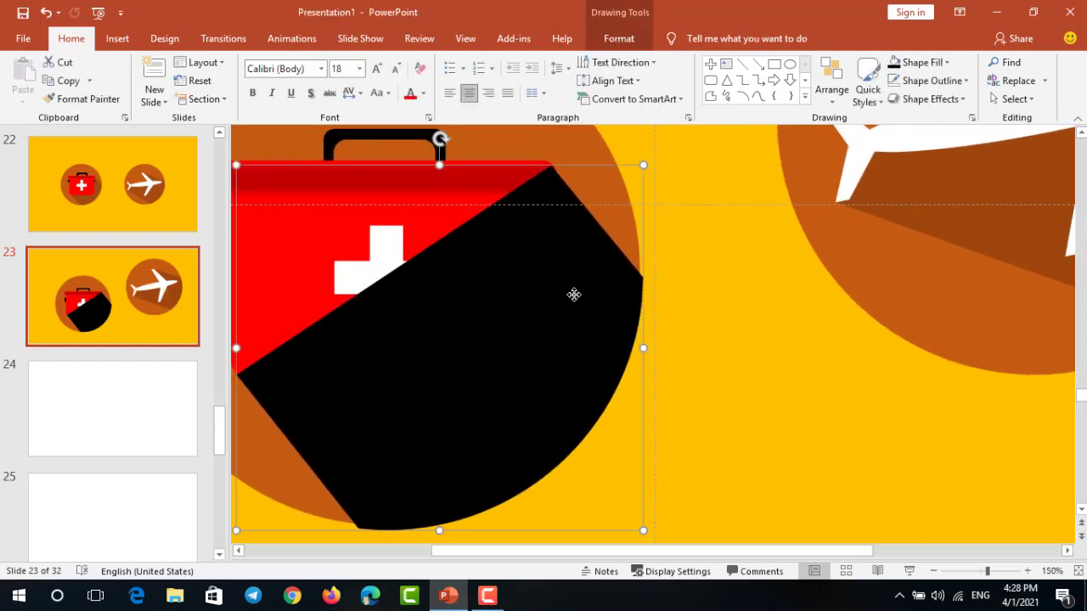
pyautogui.hotkey('ctrl', 'z')
pyautogui.hotkey('ctrl', 'y')
pyautogui.keyDown('ctrl'); pyautogui.scroll(-5, 593, 333); pyautogui.keyUp('ctrl')
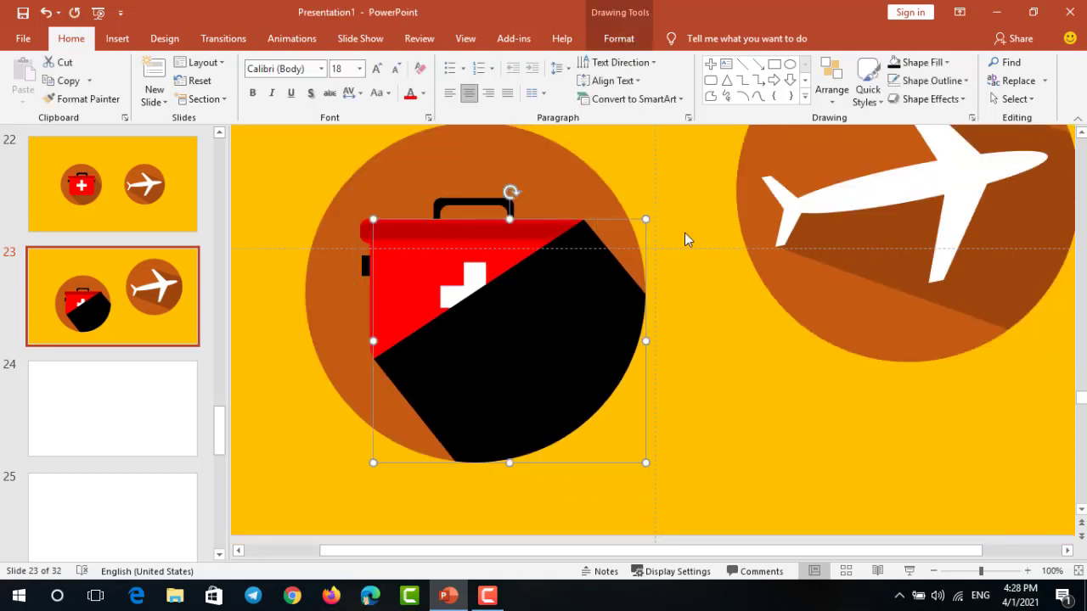
pyautogui.click(831, 94)
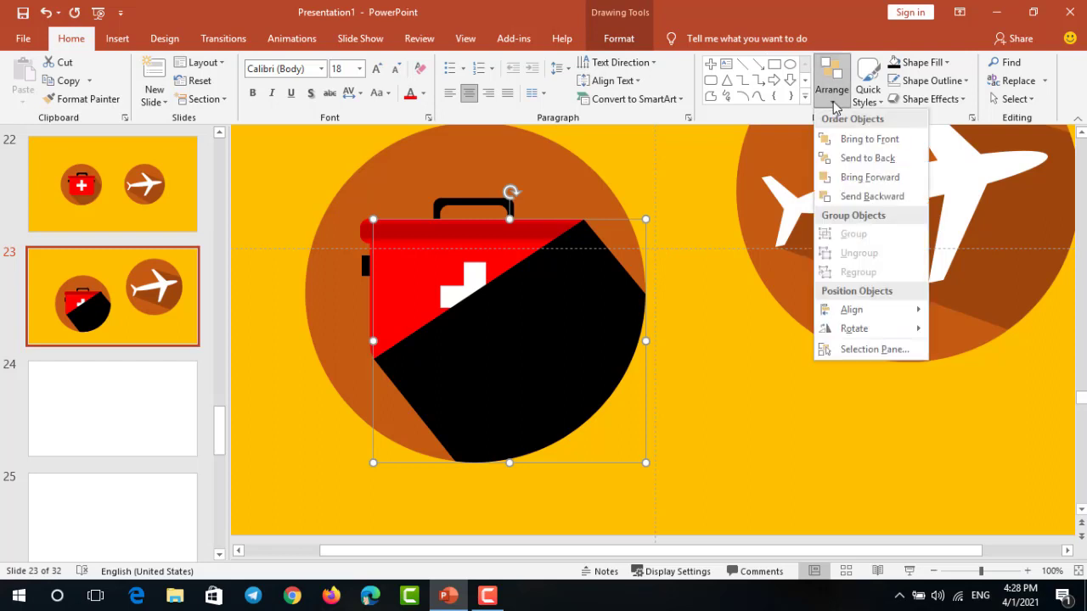
pyautogui.click(853, 197)
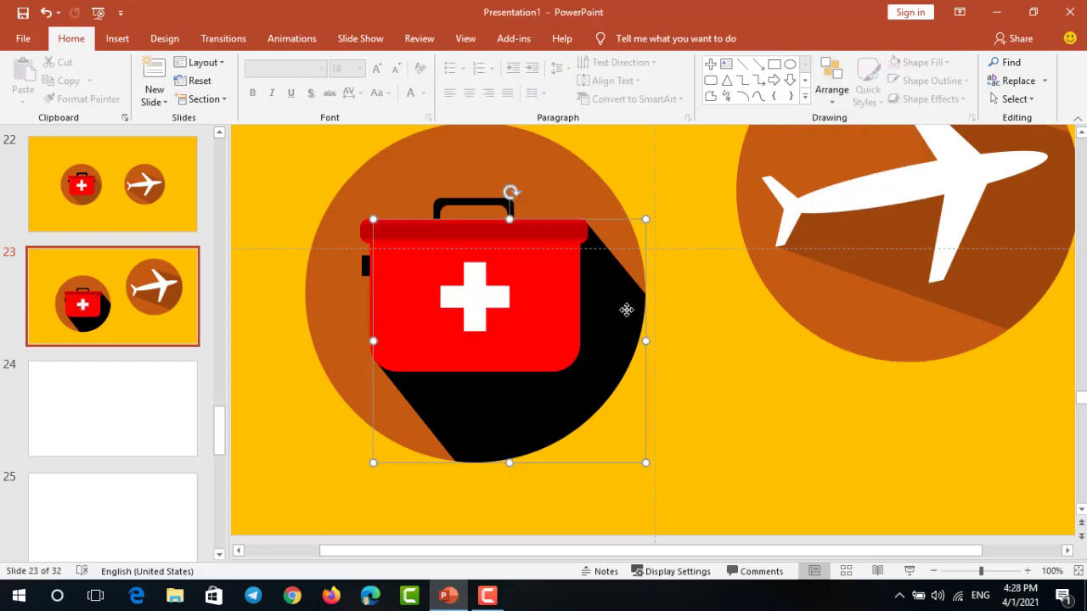
# Set the kit shadow's fill transparency to about 88% in Format Shape
pyautogui.rightClick(625, 310)
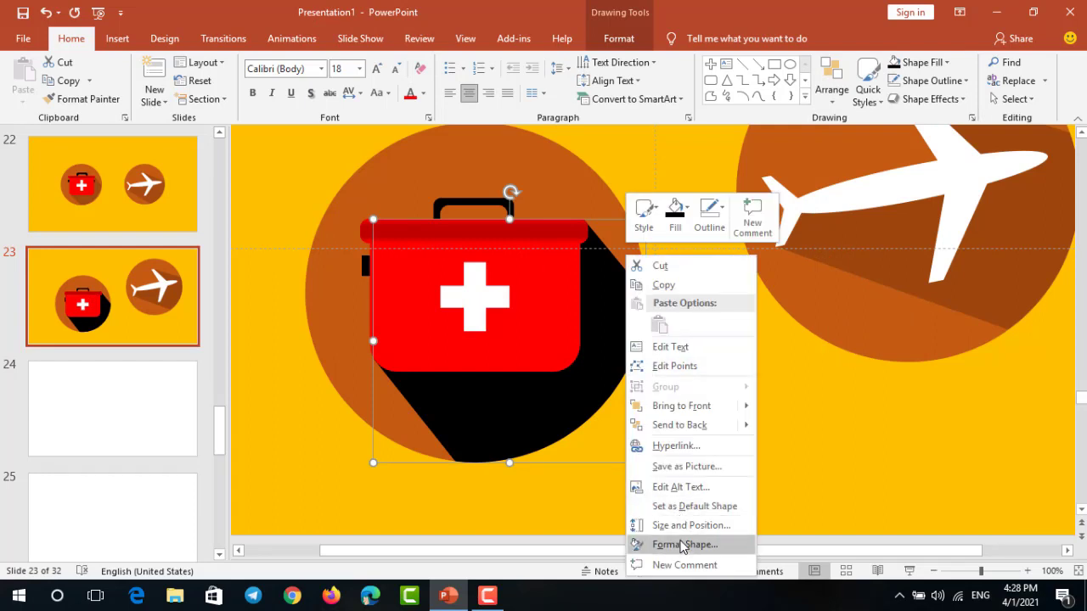
pyautogui.click(683, 544)
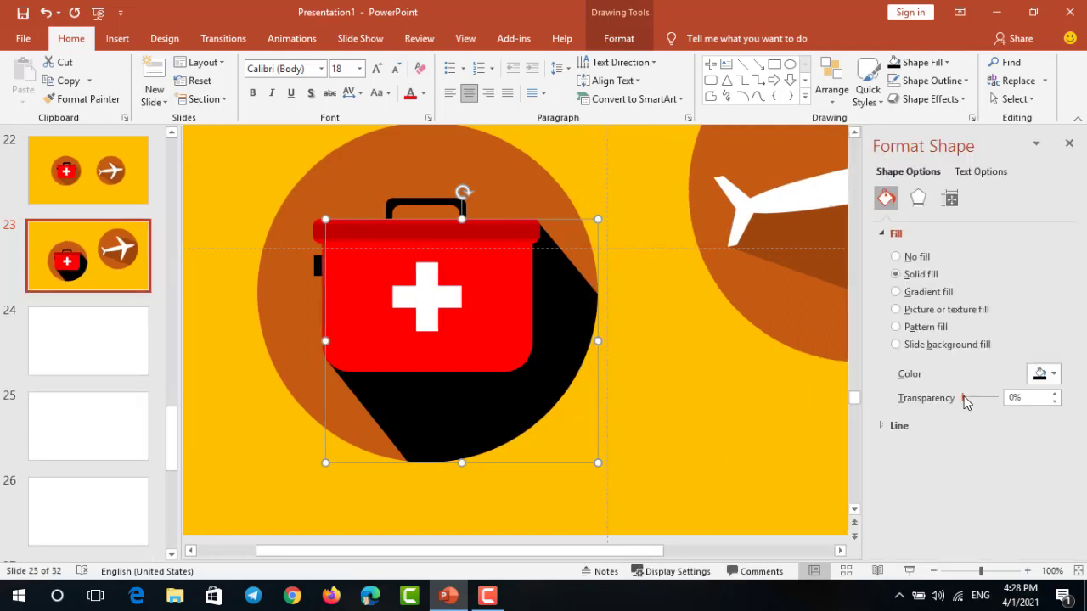
pyautogui.moveTo(965, 402); pyautogui.dragTo(992, 404)
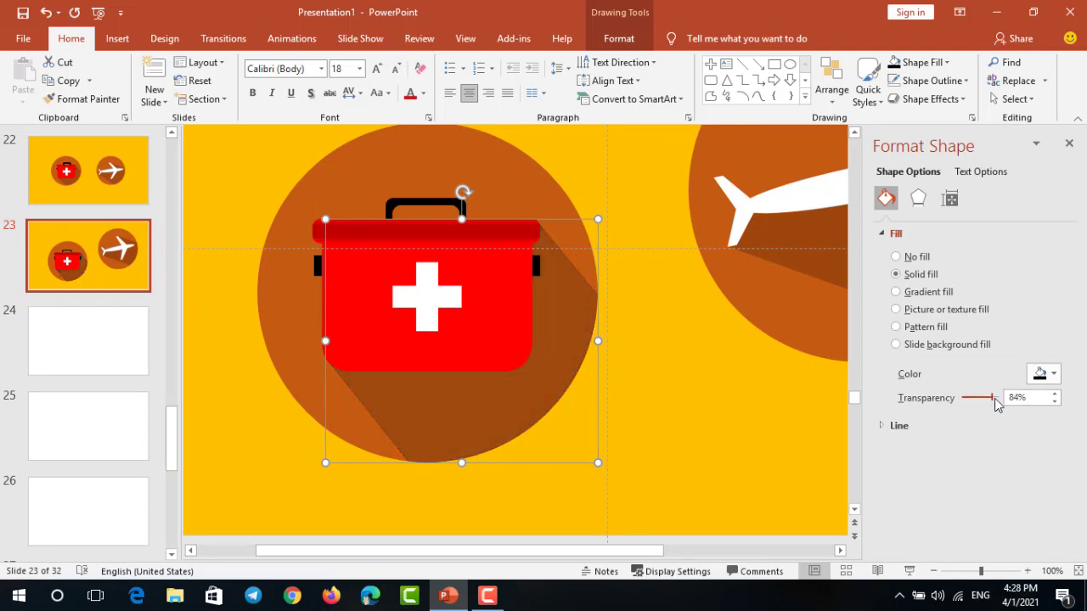
pyautogui.moveTo(996, 405); pyautogui.dragTo(997, 405)
pyautogui.click(763, 397)
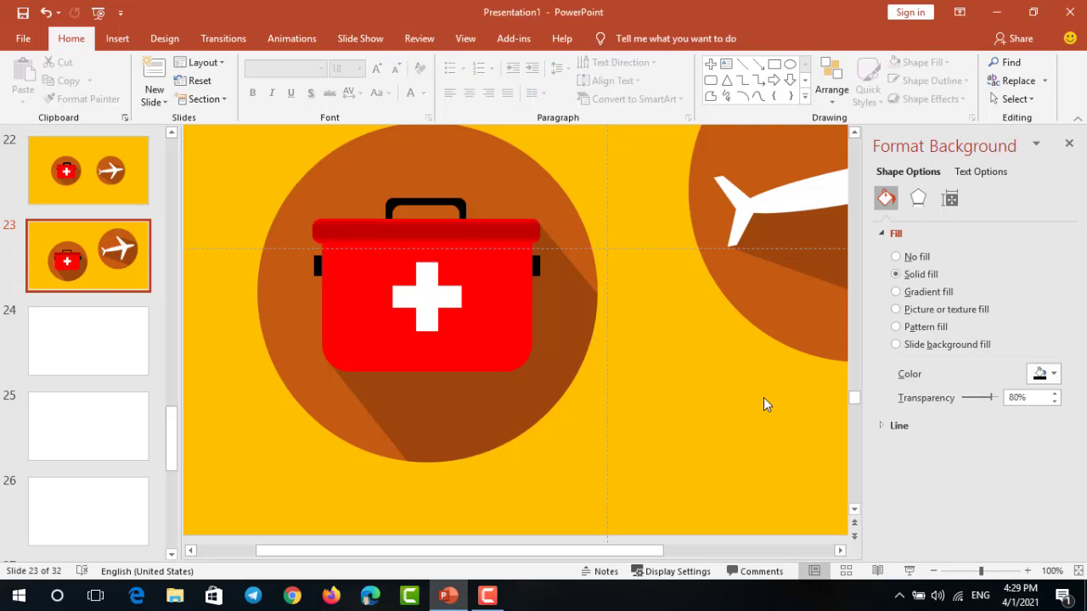
pyautogui.click(1069, 143)
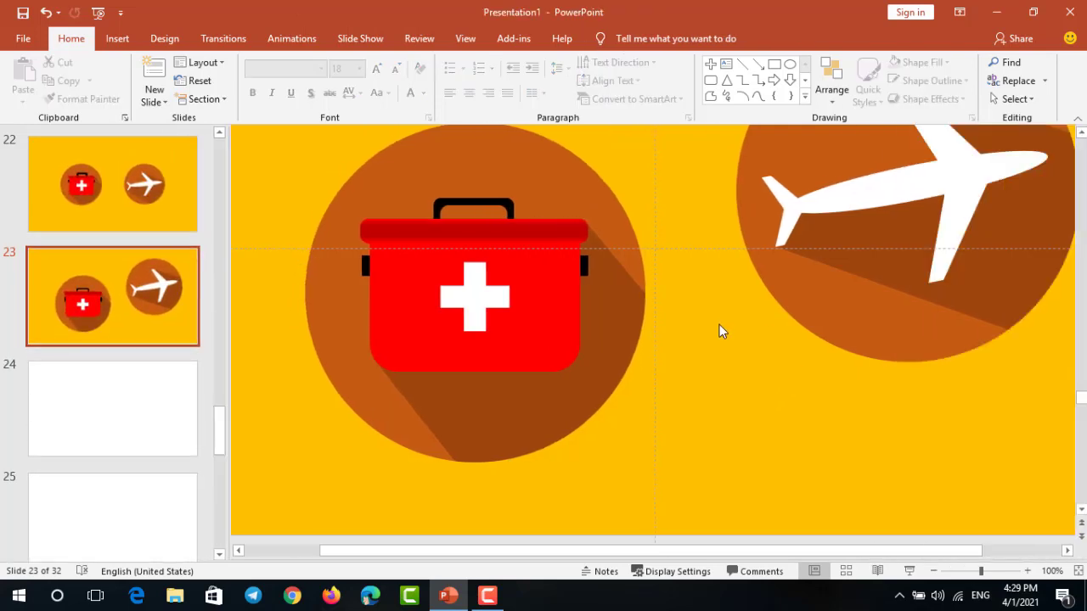
# Shift the first-aid circle up-left and the airplane circle down so both sit level
pyautogui.keyDown('ctrl'); pyautogui.scroll(-5, 718, 324); pyautogui.keyUp('ctrl')
pyautogui.moveTo(469, 247); pyautogui.dragTo(670, 505)
pyautogui.moveTo(610, 393); pyautogui.dragTo(600, 375)
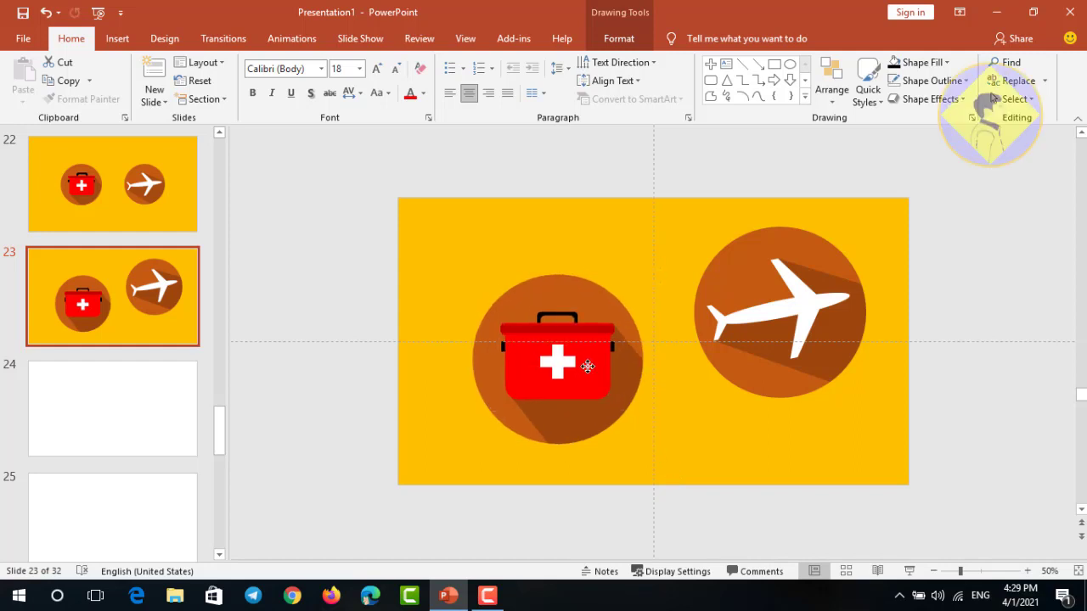
pyautogui.moveTo(755, 303); pyautogui.dragTo(746, 333)
pyautogui.click(974, 430)
pyautogui.scroll(2, 967, 411)
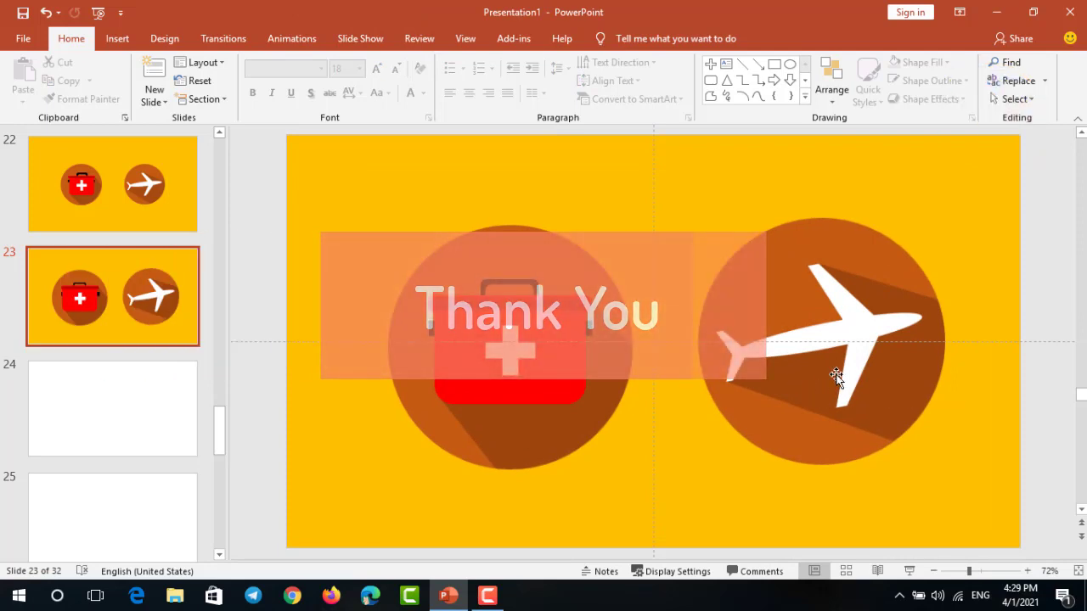
pyautogui.click(836, 377)
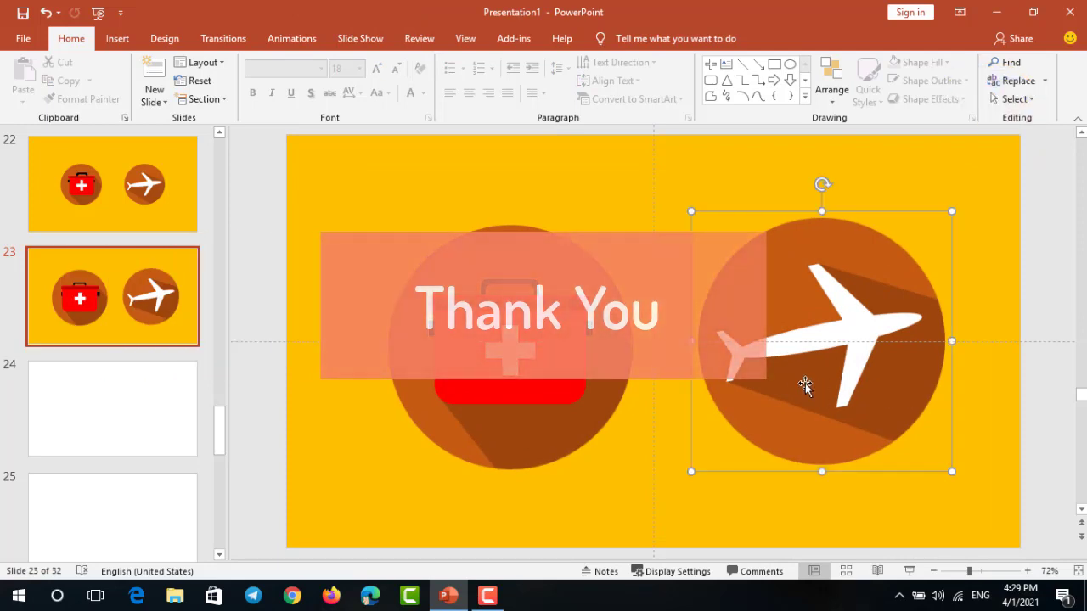